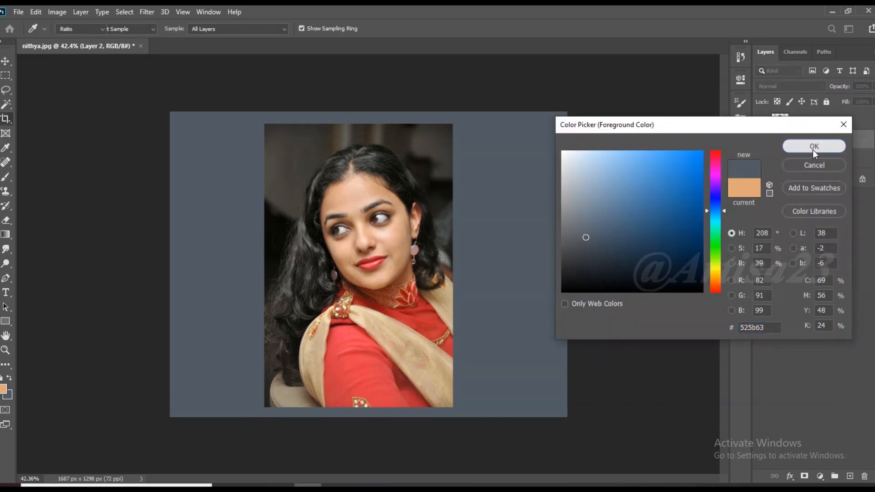
Step: Fill Layer 2 with the slate-grey foreground colour #525b63
key(alt+BackSpace)
click(5, 61)
scroll(391, 182, up, 2)
scroll(434, 297, down, 1)
scroll(435, 297, up, 2)
Step: Select a rectangular strip along the bottom edge of the portrait, delete it from Layer 1 and clear the selection
key(m)
scroll(371, 262, down, 2)
drag(257, 401, 540, 459)
click(807, 121)
key(Delete)
key(ctrl+s)
key(Escape)
key(ctrl+d)
Step: Crop the canvas along its lower edge to 1687 × 1256 px
scroll(398, 287, up, 3)
scroll(452, 332, down, 3)
click(6, 119)
drag(367, 435, 411, 409)
key(Return)
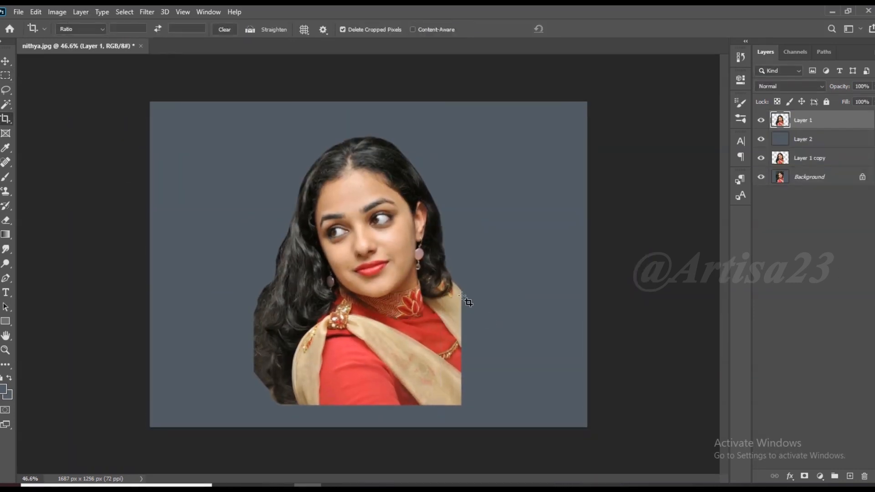
Step: Save the document with its layers under the file name nithya-01
key(ctrl+0)
click(18, 12)
click(45, 133)
click(198, 277)
text(-01)
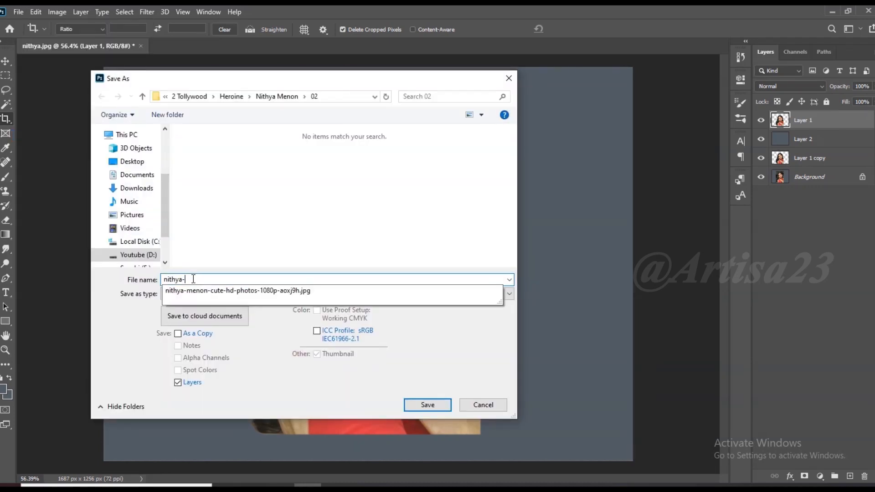
key(Return)
Step: Save the document under the new file name nithya-01a.psd
scroll(191, 279, down, 2)
click(6, 61)
click(18, 12)
click(21, 12)
click(20, 12)
click(48, 144)
click(427, 404)
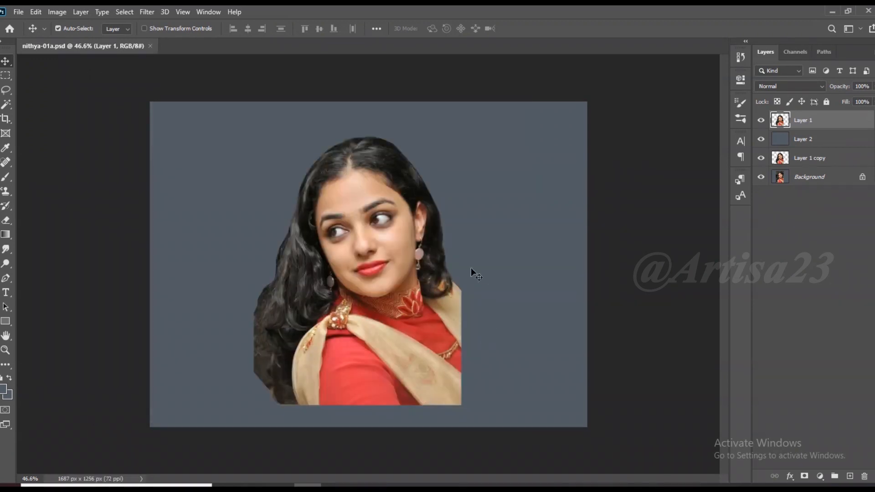
Step: Adjust Levels on Layer 1, raising the black input to about 12 and lowering the white input slightly
scroll(481, 294, up, 2)
scroll(593, 237, up, 1)
click(57, 12)
click(192, 50)
drag(529, 187, 535, 183)
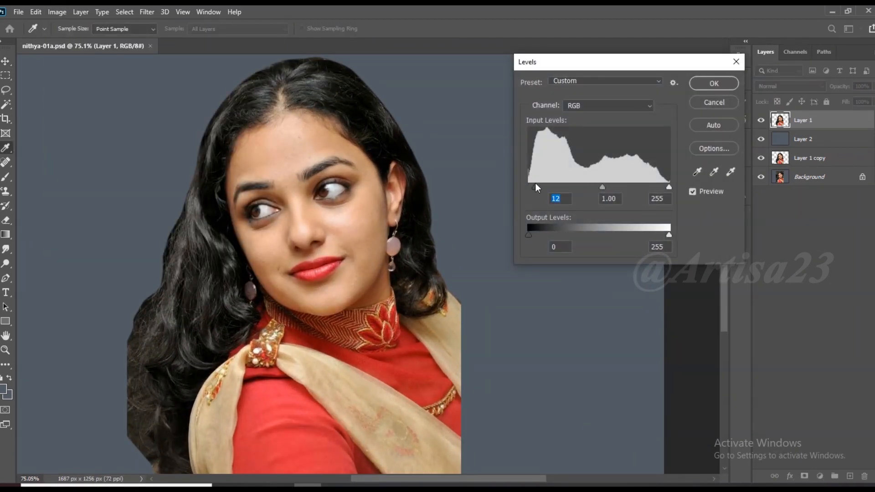
click(664, 187)
key(Return)
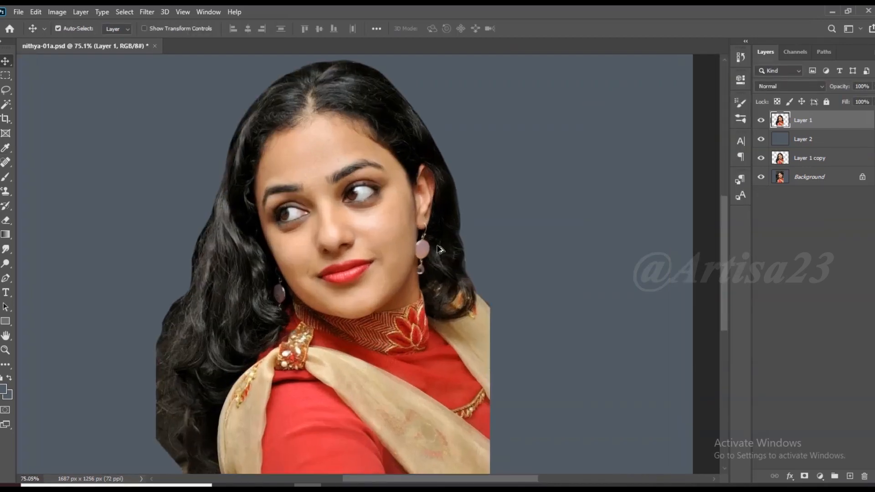
Step: Apply a midtone Color Balance of +2, 0, +5 to Layer 1 and save the file
click(57, 12)
mouse_move(67, 42)
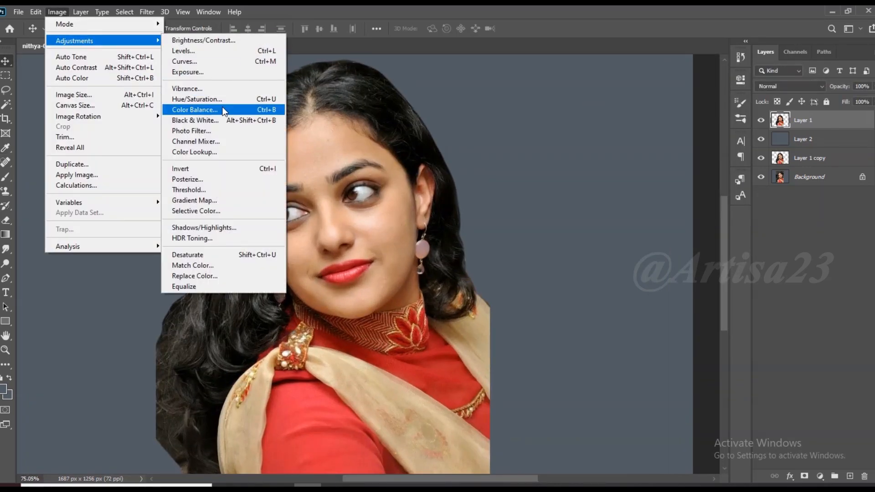
click(195, 110)
drag(560, 129, 557, 157)
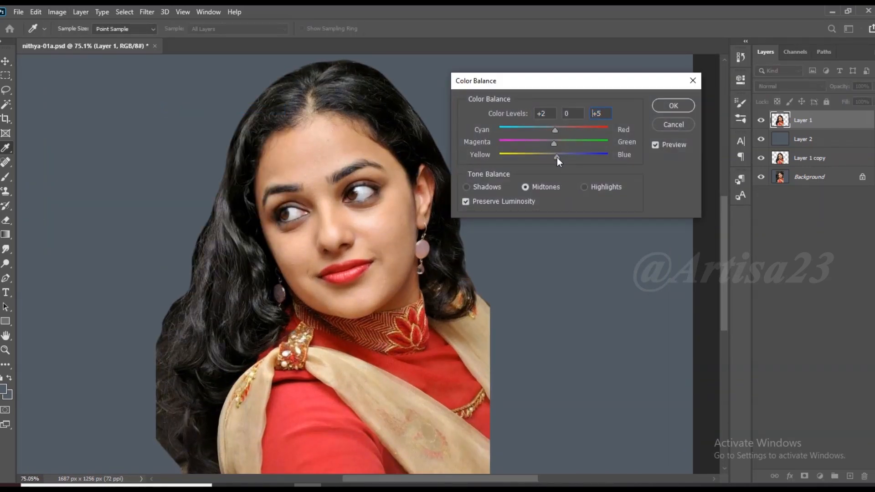
click(674, 105)
key(v)
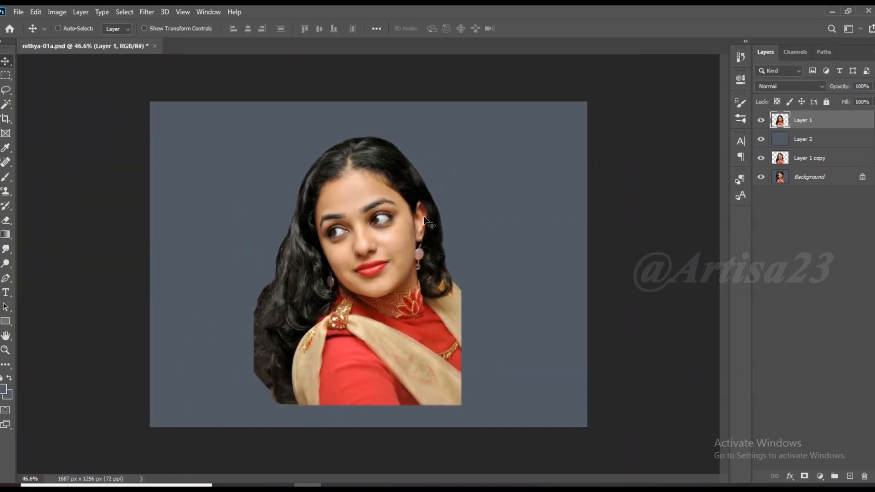
key(ctrl+s)
Step: Sharpen Layer 1 with Unsharp Mask at amount 83%, radius 7.4 pixels and threshold 0
scroll(424, 217, up, 10)
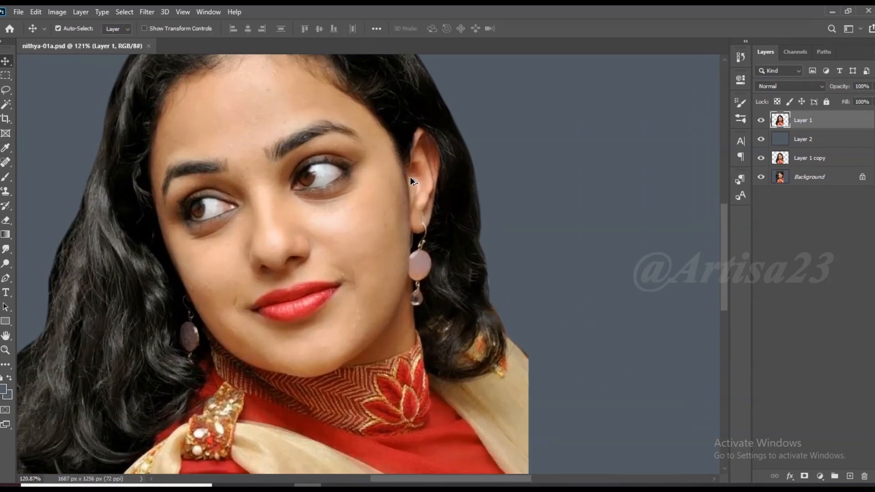
scroll(410, 177, down, 1)
click(145, 12)
mouse_move(237, 198)
click(330, 250)
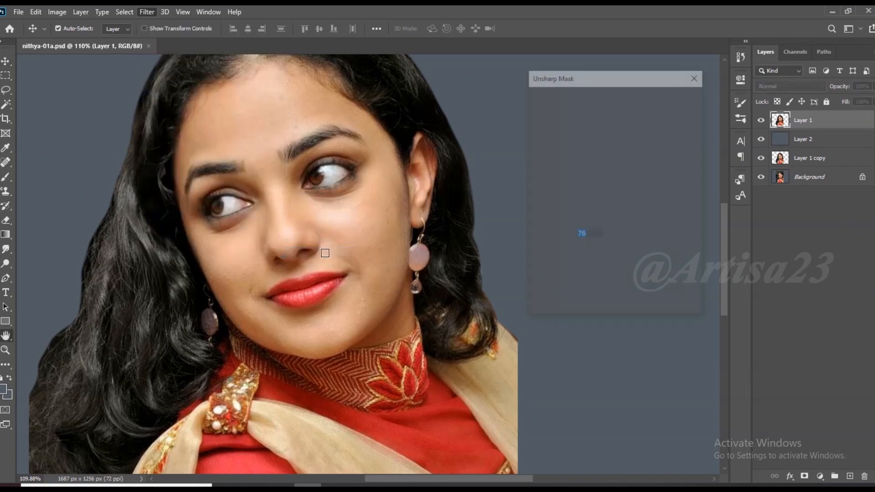
drag(601, 250, 608, 249)
drag(595, 279, 586, 280)
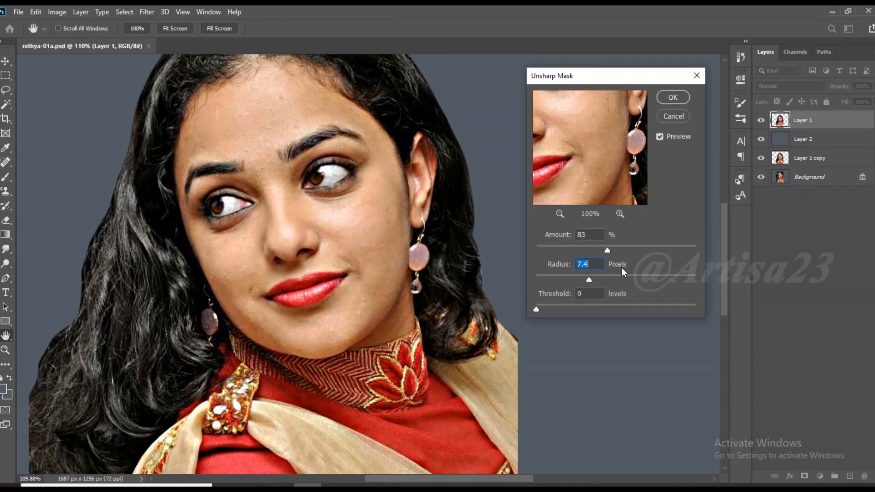
click(673, 97)
key(v)
scroll(366, 197, down, 5)
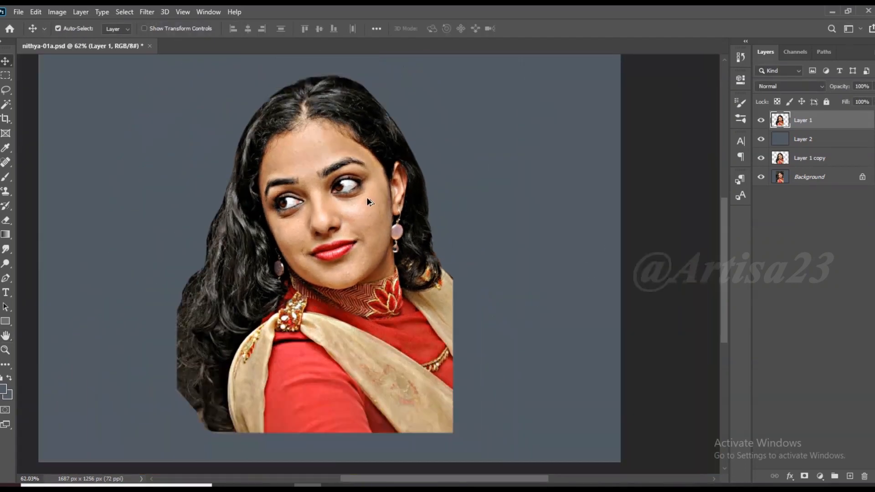
Step: Set the Smudge tool to 45% strength and smooth the forehead skin with a 35 px brush
scroll(394, 215, up, 8)
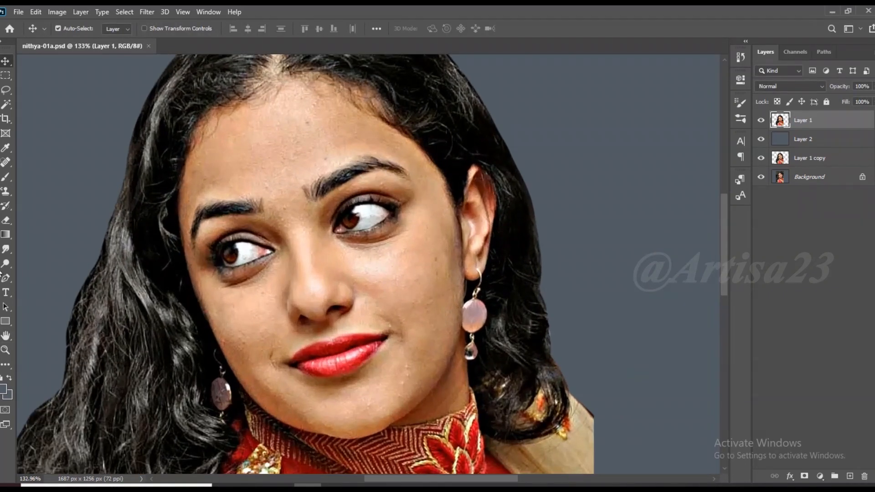
key(r)
scroll(270, 105, up, 2)
click(233, 28)
click(238, 41)
drag(248, 128, 293, 124)
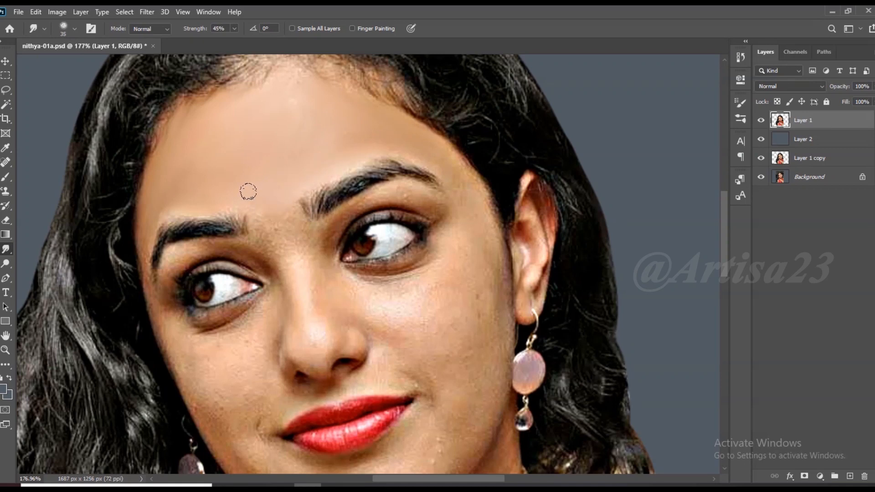
Step: Smudge the skin around the eyebrows and above the eyes smooth with a smaller brush of about 20 px
key(bracketleft)
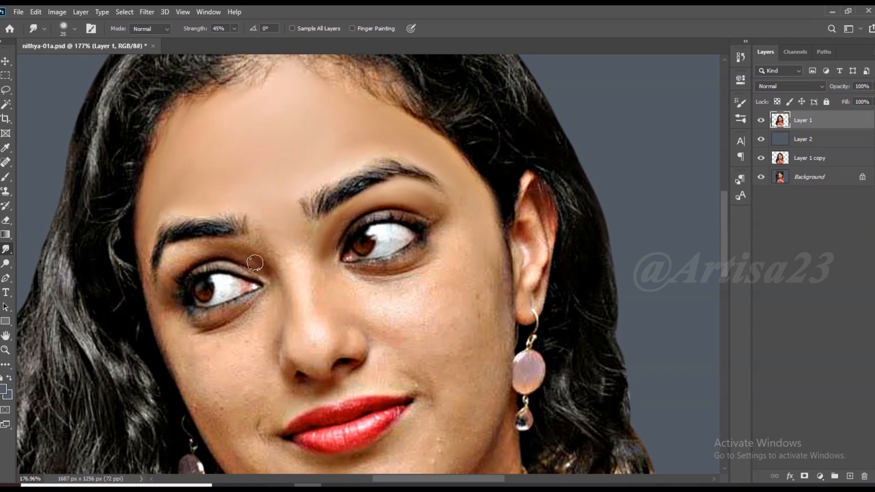
scroll(255, 262, up, 5)
key(bracketleft)
mouse_move(297, 242)
mouse_down()
mouse_move(220, 237)
mouse_move(147, 263)
mouse_move(145, 295)
mouse_move(138, 237)
mouse_move(125, 221)
mouse_up()
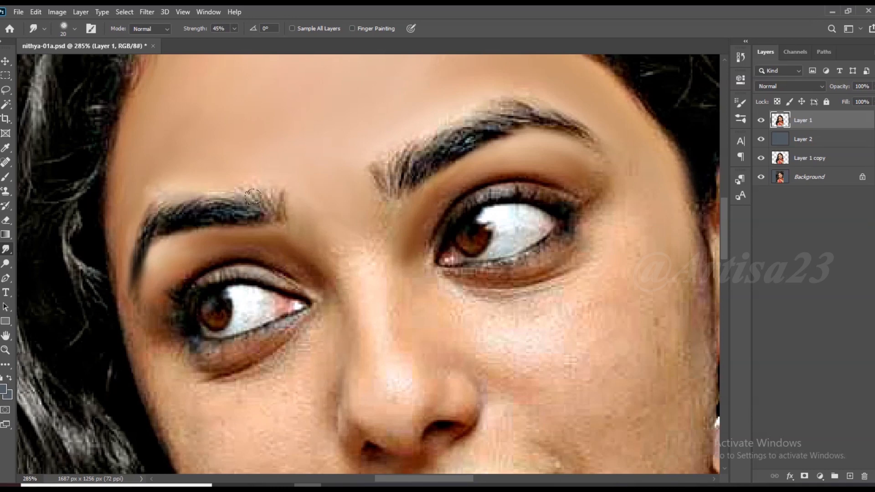
Step: Smudge the skin beneath the left-hand eye and across the left-hand cheek smooth, varying the brush size
scroll(326, 289, down, 2)
mouse_move(320, 271)
mouse_down()
mouse_move(251, 309)
mouse_move(186, 307)
mouse_move(177, 298)
mouse_move(201, 326)
mouse_up()
scroll(270, 319, down, 1)
key(bracketright)
key(bracketright)
key(bracketright)
key(bracketright)
mouse_move(286, 296)
mouse_down()
mouse_move(201, 295)
mouse_move(310, 276)
mouse_move(190, 317)
mouse_up()
key(bracketleft)
key(bracketleft)
key(bracketleft)
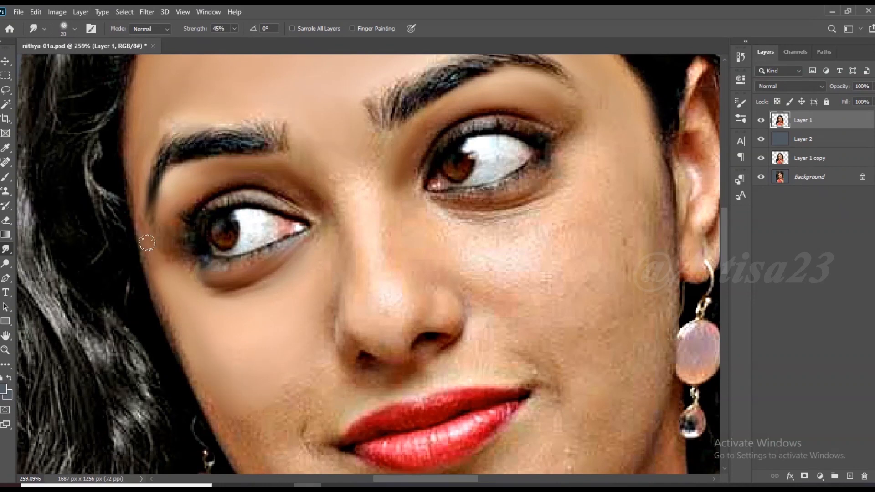
Step: Smooth the bridge of the nose and the skin just beneath the right-hand eye with the Smudge tool
key(bracketright)
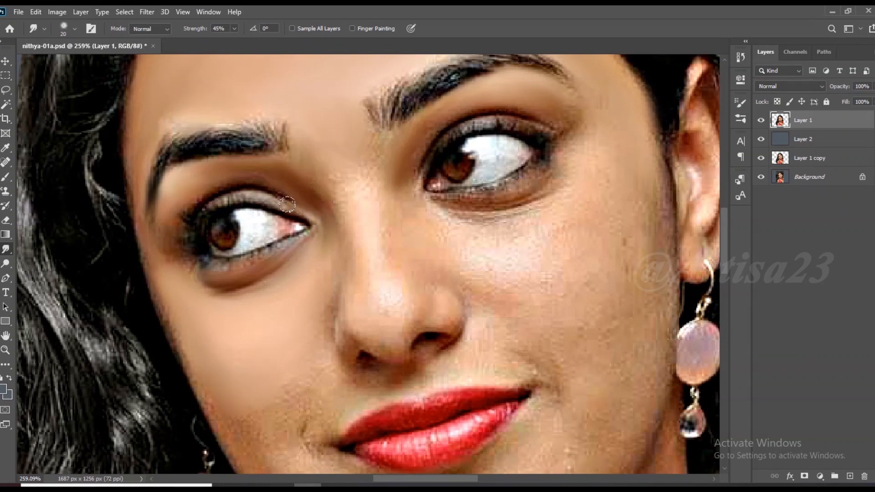
mouse_move(345, 193)
mouse_down()
mouse_move(378, 148)
mouse_move(363, 227)
mouse_up()
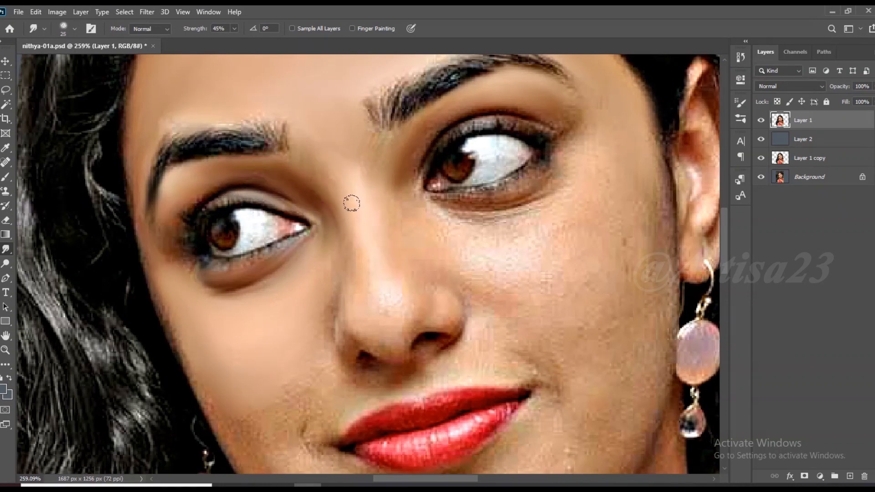
scroll(501, 249, up, 3)
key(bracketleft)
mouse_move(436, 224)
mouse_down()
mouse_move(495, 230)
mouse_move(542, 170)
mouse_move(491, 189)
mouse_move(512, 173)
mouse_move(449, 179)
mouse_move(469, 204)
mouse_up()
Step: Smooth the right-hand cheek out to the ear using the Smudge tool with 30 to 35 px brushes
key(bracketright)
key(bracketright)
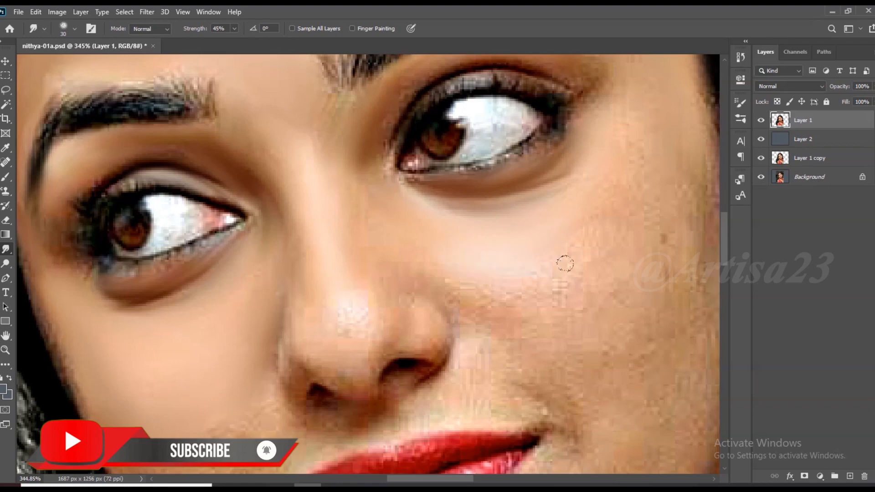
mouse_move(428, 269)
mouse_down()
mouse_move(366, 213)
mouse_move(399, 274)
mouse_move(542, 315)
mouse_move(435, 228)
mouse_up()
scroll(447, 237, down, 4)
key(bracketright)
key(bracketright)
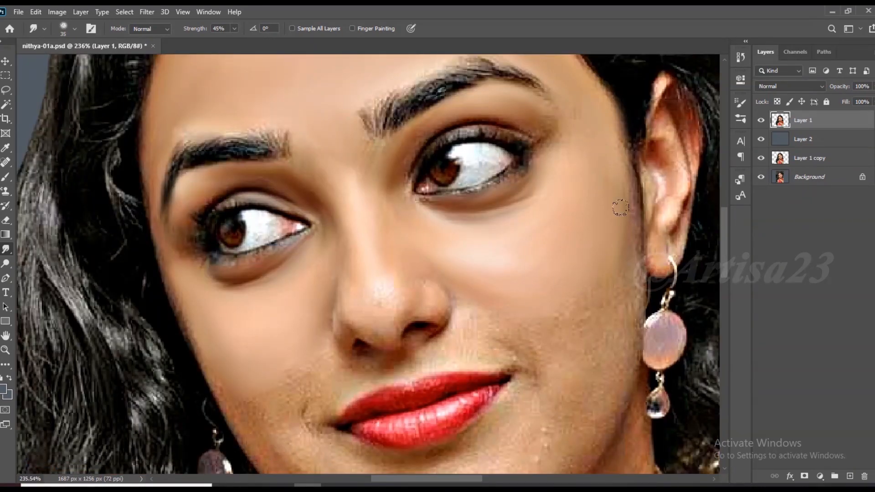
scroll(549, 299, down, 4)
scroll(549, 299, up, 4)
scroll(604, 195, down, 2)
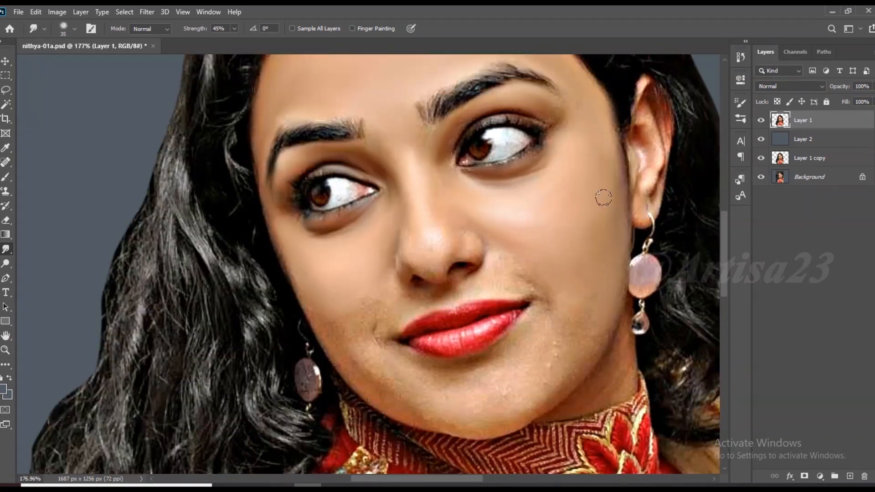
Step: Smudge the skin of the right-hand jaw and the chin below the lips smooth
scroll(561, 312, up, 3)
drag(541, 312, 507, 374)
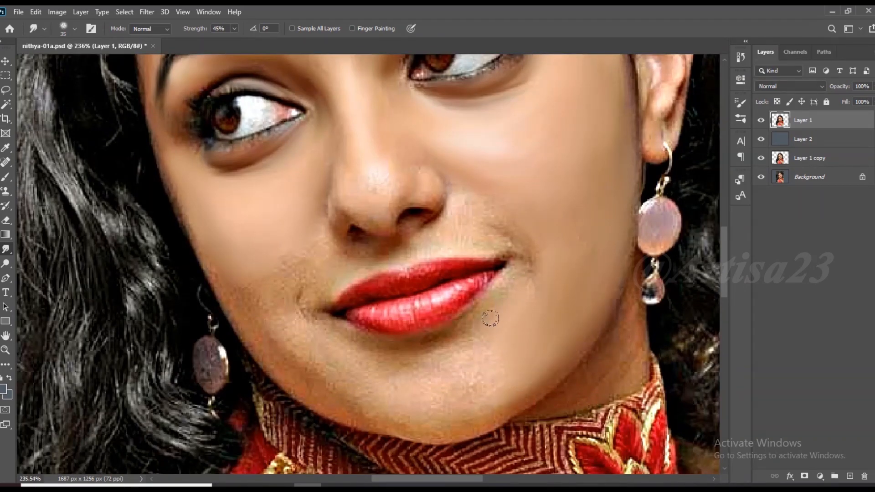
mouse_move(438, 338)
mouse_down()
mouse_move(400, 349)
mouse_move(395, 364)
mouse_up()
key(bracketright)
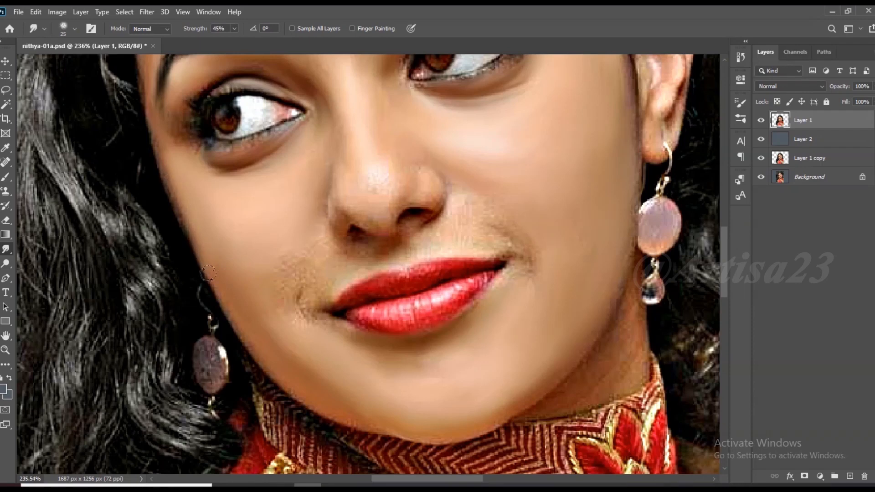
Step: Smudge the skin above the upper lip and around both mouth corners smooth with 15 to 20 px brushes
scroll(330, 272, up, 3)
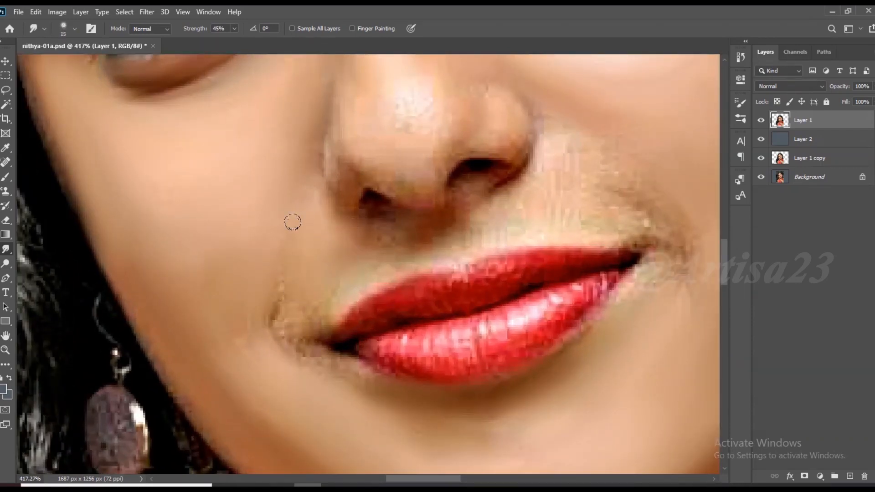
mouse_move(312, 306)
mouse_down()
mouse_move(306, 291)
mouse_move(353, 272)
mouse_move(324, 289)
mouse_up()
scroll(299, 344, down, 1)
scroll(393, 275, up, 2)
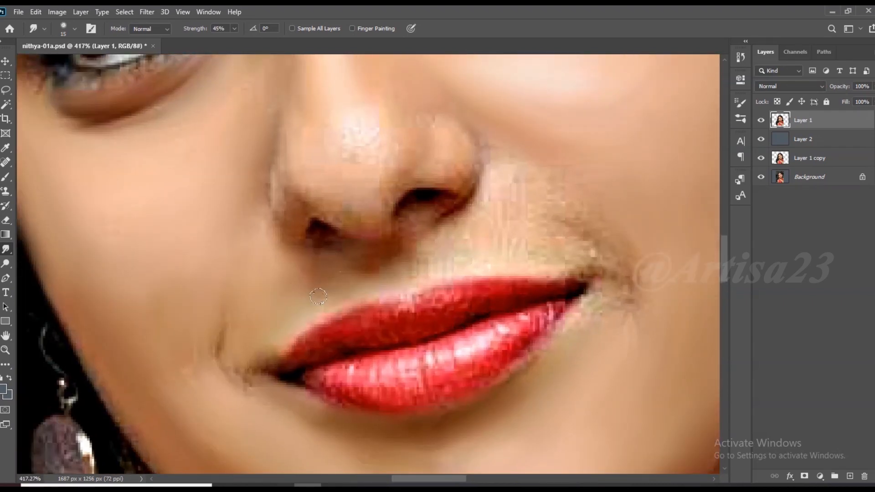
mouse_move(421, 252)
mouse_down()
mouse_move(442, 235)
mouse_move(498, 232)
mouse_move(502, 178)
mouse_move(528, 181)
mouse_move(482, 138)
mouse_move(595, 241)
mouse_move(588, 262)
mouse_move(614, 309)
mouse_up()
key(])
key(])
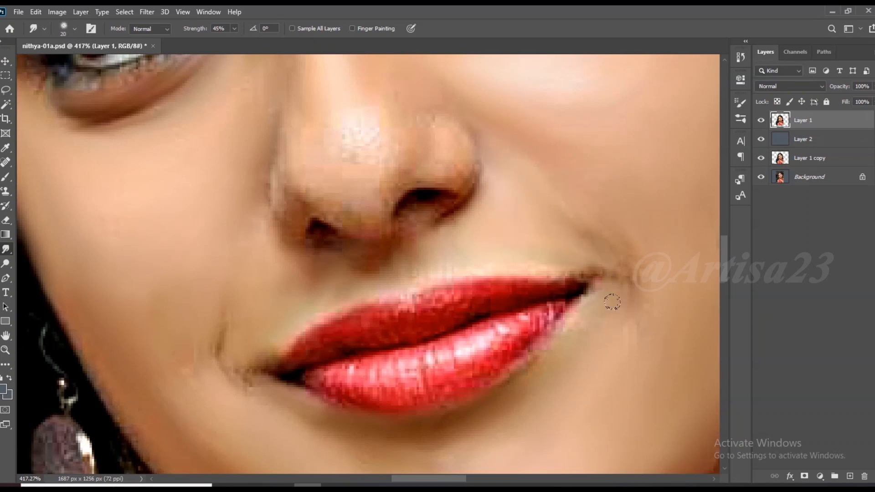
Step: Smooth the tip and sides of the nose and the nostril edges with 10 to 15 px smudge brushes
key([)
mouse_move(410, 132)
mouse_down()
mouse_move(368, 147)
mouse_move(338, 122)
mouse_move(314, 147)
mouse_move(270, 133)
mouse_move(307, 153)
mouse_move(321, 192)
mouse_move(373, 224)
mouse_up()
key([)
mouse_move(289, 180)
mouse_down()
mouse_move(283, 219)
mouse_move(398, 183)
mouse_up()
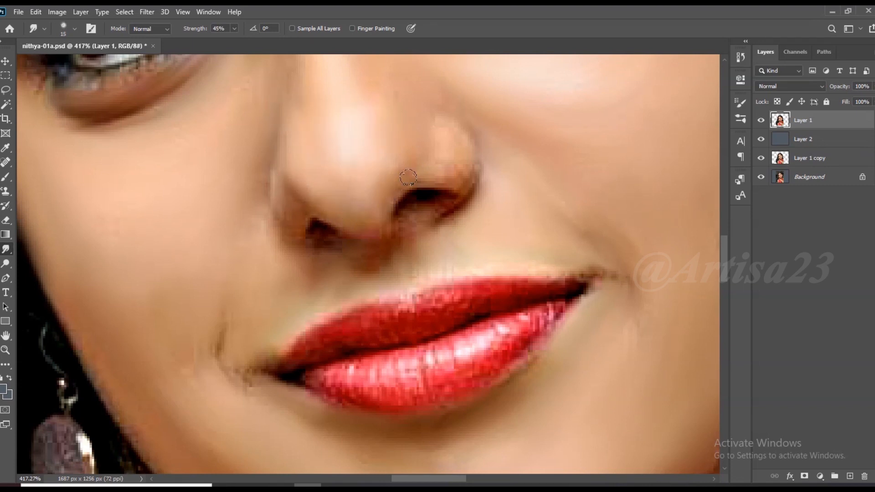
drag(463, 171, 465, 126)
key([)
drag(428, 199, 421, 226)
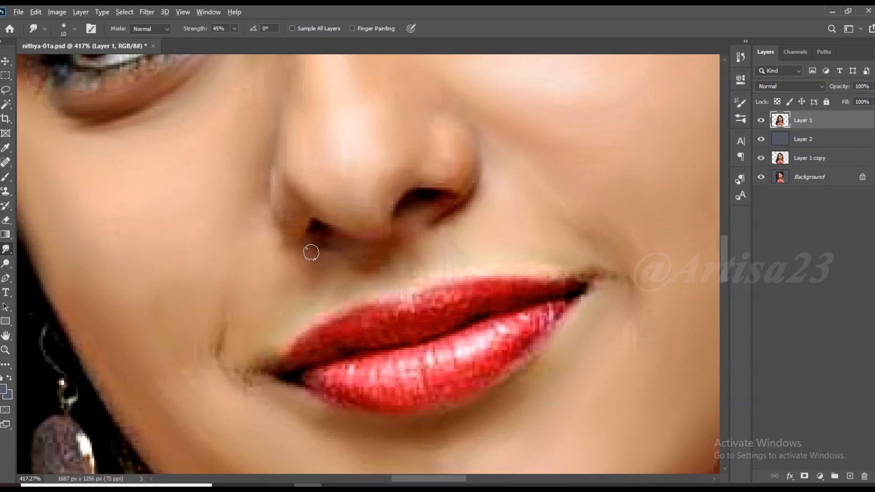
Step: Smudge the texture of the lower and upper lips and the lip outline smooth with a 10 px brush
scroll(308, 247, down, 4)
scroll(381, 228, up, 3)
key([)
mouse_move(420, 247)
mouse_down()
mouse_move(380, 290)
mouse_move(334, 283)
mouse_move(295, 310)
mouse_move(274, 302)
mouse_move(258, 311)
mouse_up()
drag(389, 253, 268, 290)
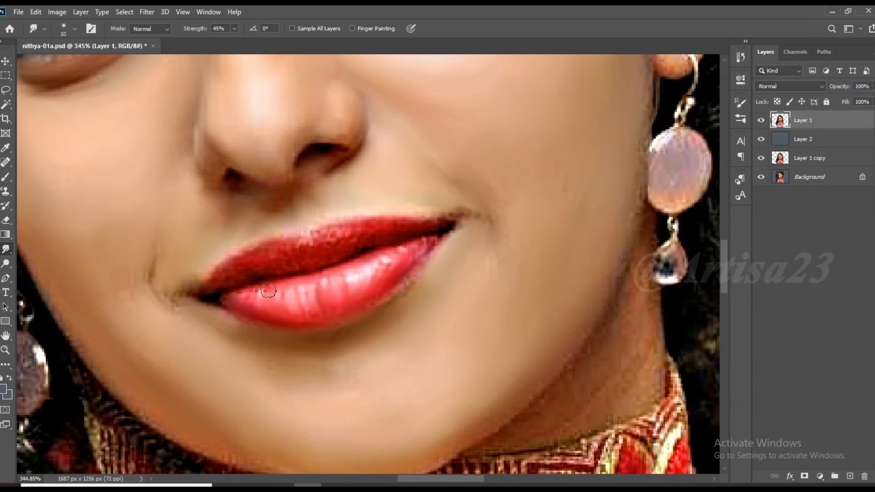
mouse_move(347, 231)
mouse_down()
mouse_move(334, 249)
mouse_move(294, 259)
mouse_up()
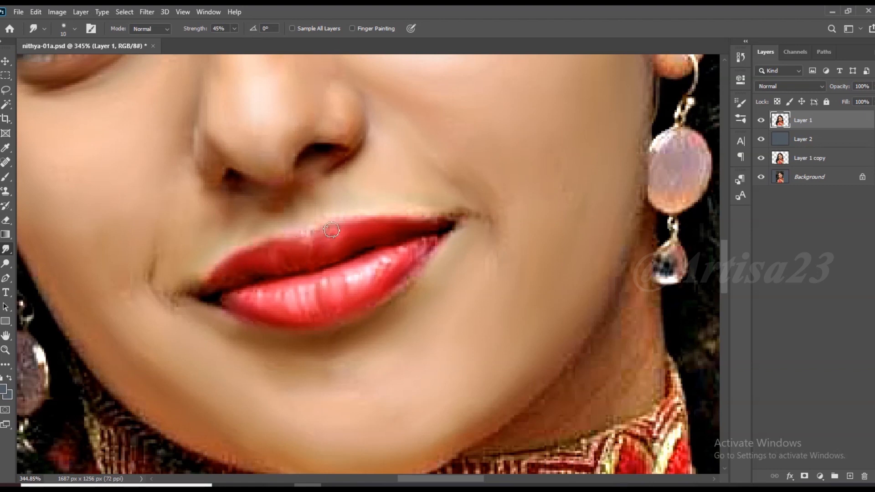
drag(439, 209, 412, 211)
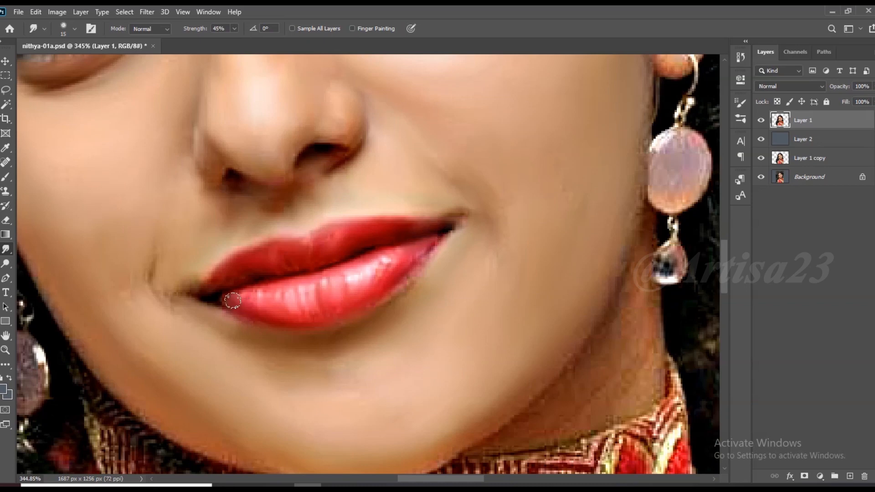
Step: Smooth the jawline, chin edge and visible neck above the collar with a 25 px smudge brush
scroll(337, 211, down, 5)
scroll(362, 329, up, 2)
key(bracketright)
key(bracketleft)
mouse_move(455, 338)
mouse_down()
mouse_move(388, 347)
mouse_move(244, 336)
mouse_up()
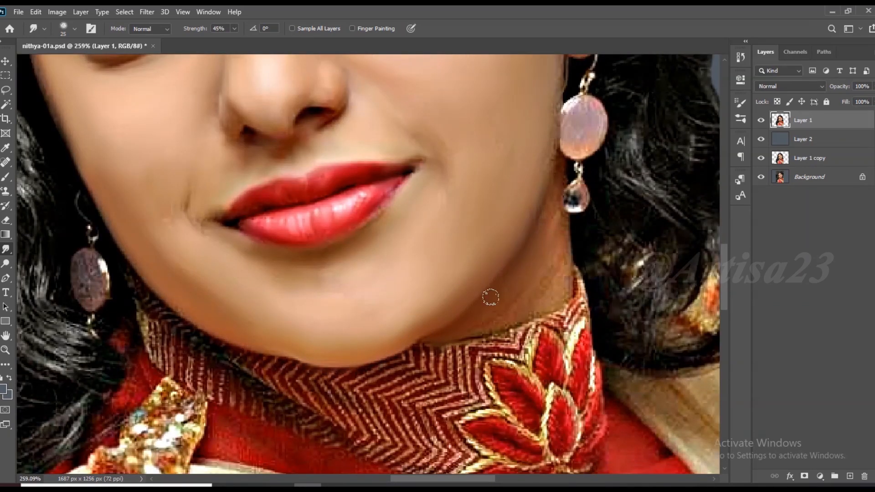
Step: Smudge the right-hand ear and the adjoining edge of the face smooth, adjusting the brush size for finer details
scroll(461, 261, down, 4)
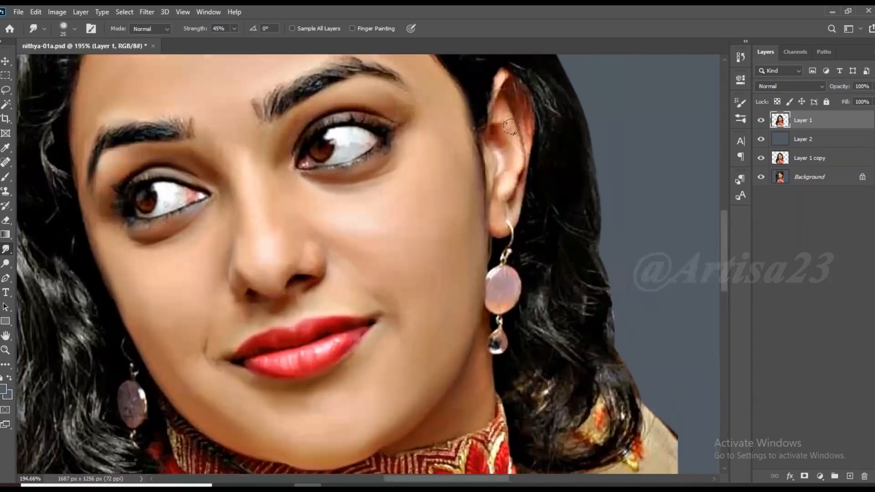
scroll(524, 114, up, 5)
key(bracketleft)
mouse_move(485, 177)
mouse_down()
mouse_move(503, 193)
mouse_move(464, 124)
mouse_move(462, 156)
mouse_move(478, 180)
mouse_move(442, 202)
mouse_move(465, 245)
mouse_move(463, 279)
mouse_move(470, 262)
mouse_move(472, 270)
mouse_move(501, 252)
mouse_move(502, 201)
mouse_move(490, 295)
mouse_move(472, 278)
mouse_move(485, 283)
mouse_move(476, 336)
mouse_up()
key(bracketleft)
key(bracketleft)
key(bracketleft)
key(bracketright)
key(bracketright)
drag(504, 287, 484, 341)
key(bracketleft)
key(bracketright)
key(bracketright)
scroll(418, 192, down, 4)
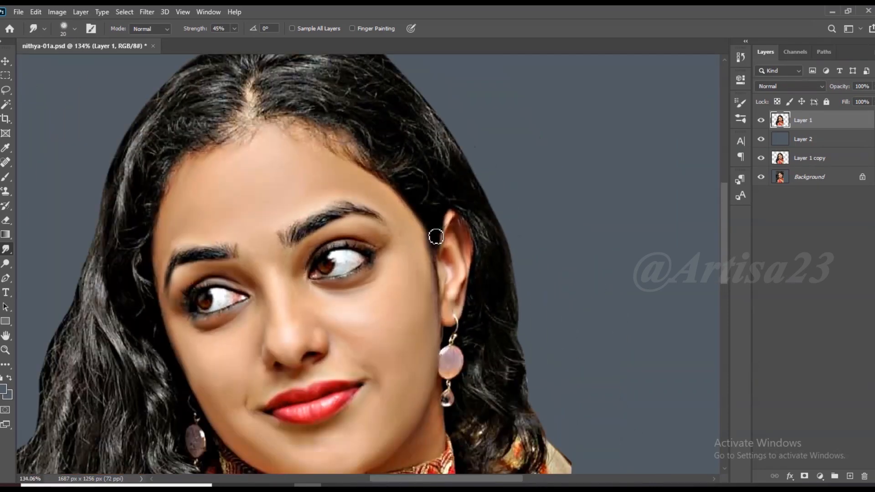
Step: Smudge the white, iris, rim and lids of the right-hand eye smooth with brushes up to 20 px
scroll(367, 179, up, 5)
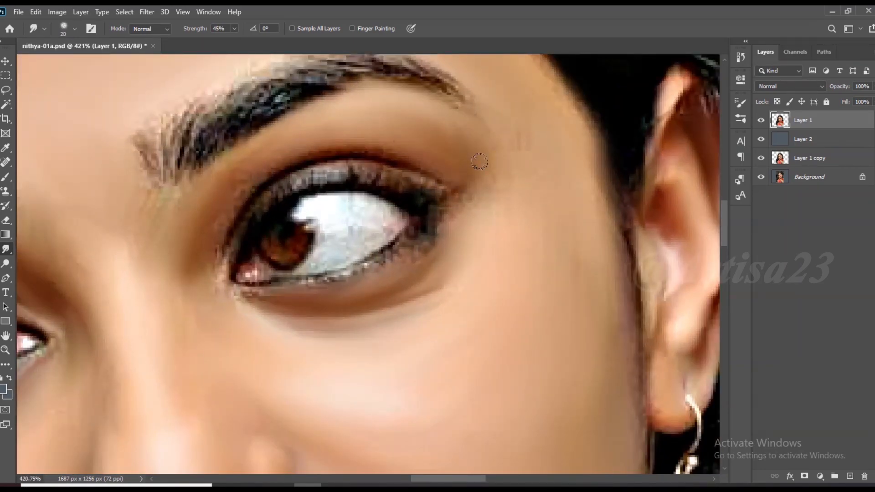
key(bracketleft)
mouse_move(319, 202)
mouse_down()
mouse_move(360, 228)
mouse_move(357, 197)
mouse_move(394, 253)
mouse_move(336, 281)
mouse_move(234, 296)
mouse_move(217, 265)
mouse_up()
mouse_move(320, 261)
mouse_down()
mouse_move(328, 237)
mouse_move(367, 260)
mouse_up()
drag(251, 279, 250, 266)
key(bracketright)
mouse_move(261, 177)
mouse_down()
mouse_move(215, 217)
mouse_move(145, 193)
mouse_up()
scroll(368, 210, down, 5)
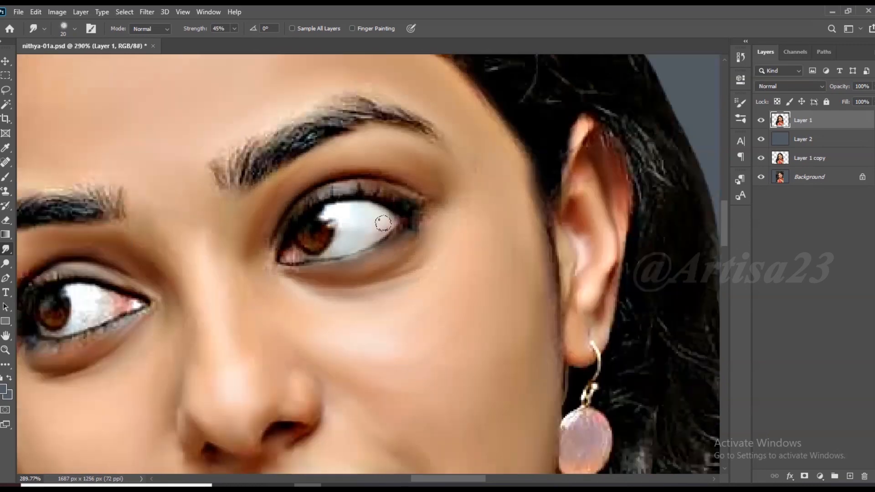
Step: Smudge both eyebrows into soft strokes and smooth the left-hand eye area, reducing the brush to 15 px
scroll(282, 151, up, 5)
mouse_move(349, 144)
mouse_down()
mouse_move(260, 184)
mouse_move(217, 187)
mouse_move(397, 112)
mouse_move(524, 143)
mouse_move(391, 82)
mouse_move(292, 133)
mouse_move(220, 187)
mouse_move(193, 193)
mouse_move(263, 141)
mouse_up()
scroll(263, 141, down, 5)
scroll(237, 181, up, 4)
scroll(237, 182, up, 1)
mouse_move(260, 194)
mouse_down()
mouse_move(321, 189)
mouse_move(283, 165)
mouse_move(324, 163)
mouse_move(172, 156)
mouse_move(132, 251)
mouse_up()
scroll(279, 342, up, 3)
key(bracketleft)
mouse_move(279, 342)
mouse_down()
mouse_move(301, 271)
mouse_move(314, 268)
mouse_move(288, 278)
mouse_move(335, 313)
mouse_move(264, 332)
mouse_move(406, 286)
mouse_up()
key(bracketleft)
scroll(255, 296, down, 20)
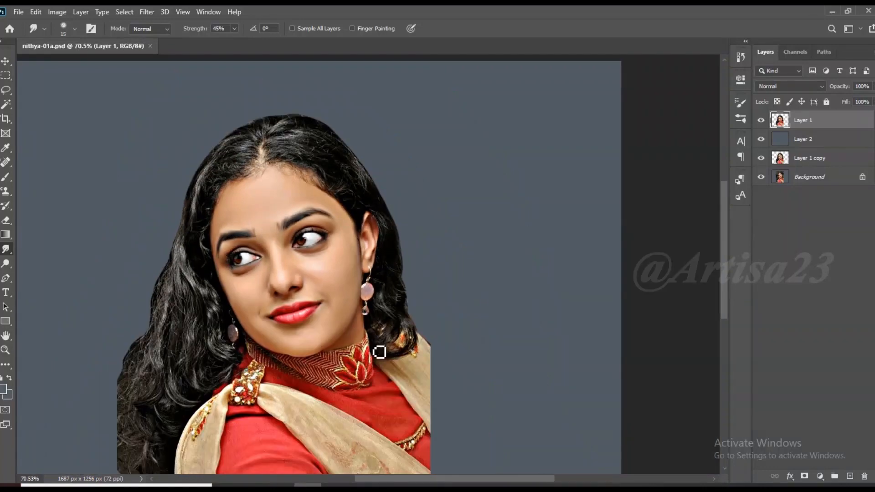
Step: Save the document under the file name nithya-01.psd
scroll(349, 291, up, 3)
click(20, 11)
click(104, 144)
click(214, 146)
click(431, 402)
click(461, 249)
Step: Smudge the hair left of the parting, just above the forehead, into smooth strands along its flow with a 30 px brush
scroll(255, 152, up, 3)
scroll(277, 116, up, 4)
key([)
key([)
key([)
mouse_move(279, 159)
mouse_down()
mouse_move(244, 152)
mouse_move(268, 141)
mouse_move(265, 162)
mouse_move(194, 184)
mouse_up()
key(ctrl+z)
drag(243, 145, 195, 142)
mouse_move(246, 126)
mouse_down()
mouse_move(159, 129)
mouse_move(142, 144)
mouse_move(171, 176)
mouse_move(114, 201)
mouse_move(126, 148)
mouse_up()
mouse_move(155, 203)
mouse_down()
mouse_move(132, 201)
mouse_move(130, 239)
mouse_up()
mouse_move(249, 121)
mouse_down()
mouse_move(198, 108)
mouse_move(205, 89)
mouse_move(192, 91)
mouse_up()
Step: Extend the smudged strands up over the crown and out to the left-hand edge of the head, following the hair direction
scroll(238, 96, down, 4)
scroll(267, 106, up, 6)
mouse_move(265, 159)
mouse_down()
mouse_move(240, 139)
mouse_move(182, 158)
mouse_up()
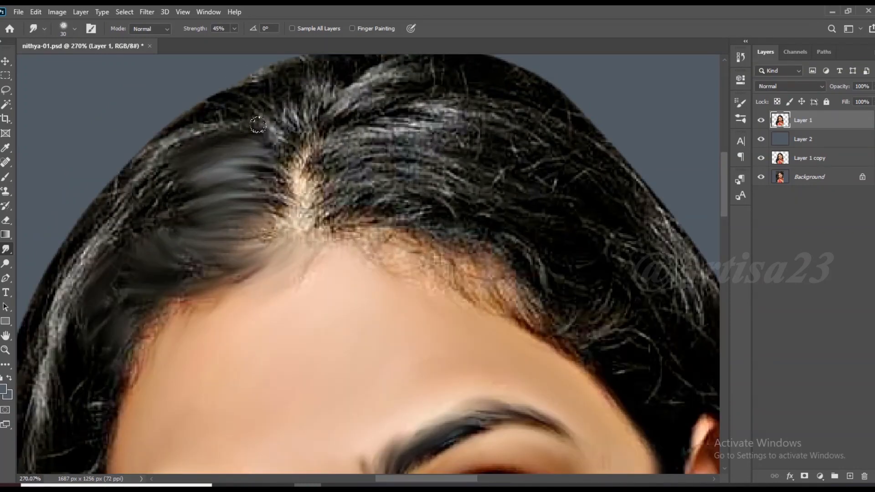
drag(258, 125, 257, 122)
key(])
mouse_move(276, 171)
mouse_down()
mouse_move(296, 160)
mouse_move(304, 75)
mouse_up()
drag(269, 70, 218, 85)
drag(171, 137, 117, 180)
drag(169, 177, 120, 203)
drag(190, 192, 145, 215)
mouse_move(183, 132)
mouse_down()
mouse_move(114, 203)
mouse_move(84, 255)
mouse_up()
key([)
Step: Smudge the hair right of the parting into smooth strands sweeping outward, with a brush of about 30 px
mouse_move(292, 222)
mouse_down()
mouse_move(262, 199)
mouse_move(304, 183)
mouse_move(315, 160)
mouse_move(433, 130)
mouse_up()
key(])
key(])
key(])
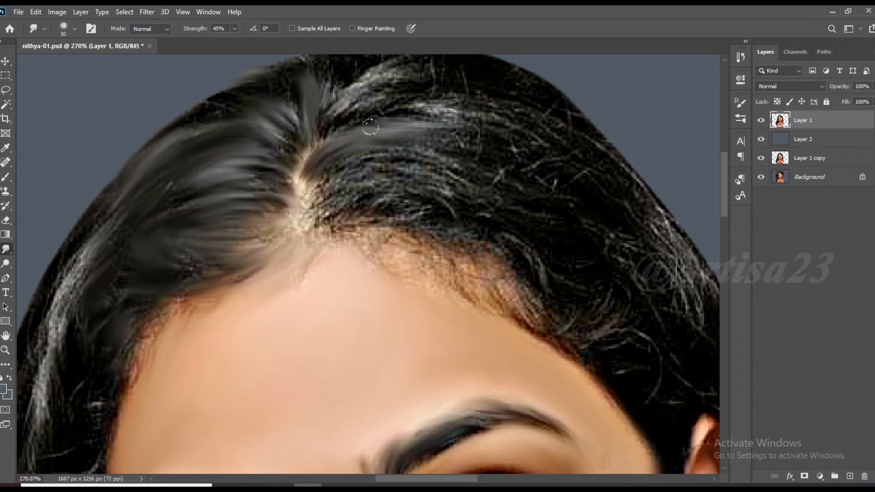
drag(399, 107, 503, 130)
drag(433, 137, 478, 158)
drag(401, 173, 481, 205)
Step: Smudge the upper right-hand hair and crown down towards the temple with smaller brush strokes along the strands
key([)
key([)
mouse_move(374, 178)
mouse_down()
mouse_move(331, 171)
mouse_move(301, 201)
mouse_move(331, 214)
mouse_move(438, 207)
mouse_move(538, 269)
mouse_up()
key([)
drag(451, 171, 540, 196)
drag(501, 151, 575, 179)
drag(504, 114, 572, 157)
mouse_move(383, 98)
mouse_down()
mouse_move(361, 110)
mouse_move(375, 75)
mouse_up()
mouse_move(433, 150)
mouse_down()
mouse_move(508, 146)
mouse_move(597, 252)
mouse_move(567, 283)
mouse_up()
Step: Smudge the fine baby hairs along the forehead hairline and around the parting with a reduced brush
scroll(521, 226, down, 2)
scroll(537, 319, up, 3)
key(])
key([)
key([)
mouse_move(475, 262)
mouse_down()
mouse_move(465, 299)
mouse_move(389, 248)
mouse_move(448, 246)
mouse_up()
mouse_move(281, 204)
mouse_down()
mouse_move(360, 251)
mouse_move(239, 213)
mouse_up()
Step: Smudge the hair above the right-hand temple and ear into smooth dark strands with a 30 px brush
key(])
key(])
key(])
drag(565, 287, 506, 315)
mouse_move(590, 256)
mouse_down()
mouse_move(579, 196)
mouse_move(626, 291)
mouse_up()
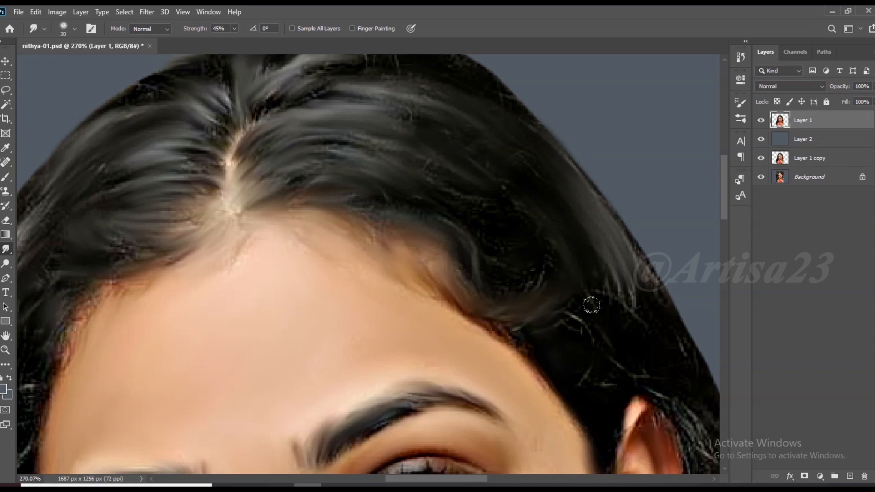
scroll(398, 195, down, 3)
scroll(549, 315, up, 3)
mouse_move(553, 317)
mouse_down()
mouse_move(581, 379)
mouse_move(596, 324)
mouse_up()
drag(524, 265, 521, 228)
Step: Smudge the hair behind the right-hand ear and its outer edge downward with a 30 px brush
scroll(525, 224, down, 3)
scroll(552, 258, down, 2)
scroll(581, 378, up, 3)
scroll(599, 333, down, 3)
scroll(592, 378, up, 3)
mouse_move(592, 374)
mouse_down()
mouse_move(608, 377)
mouse_move(611, 433)
mouse_up()
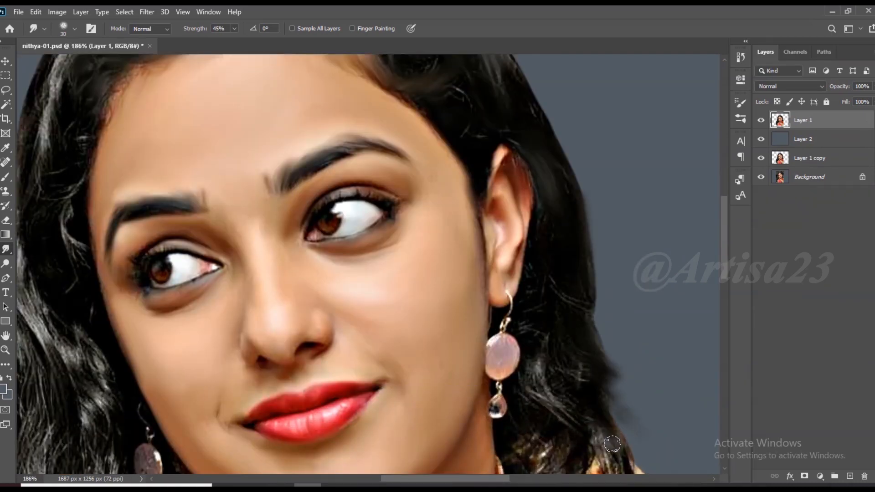
drag(554, 402, 529, 316)
Step: Smudge the curls and hair ends below the right-hand earring into soft waves
scroll(552, 313, down, 2)
scroll(556, 397, up, 3)
drag(547, 431, 526, 381)
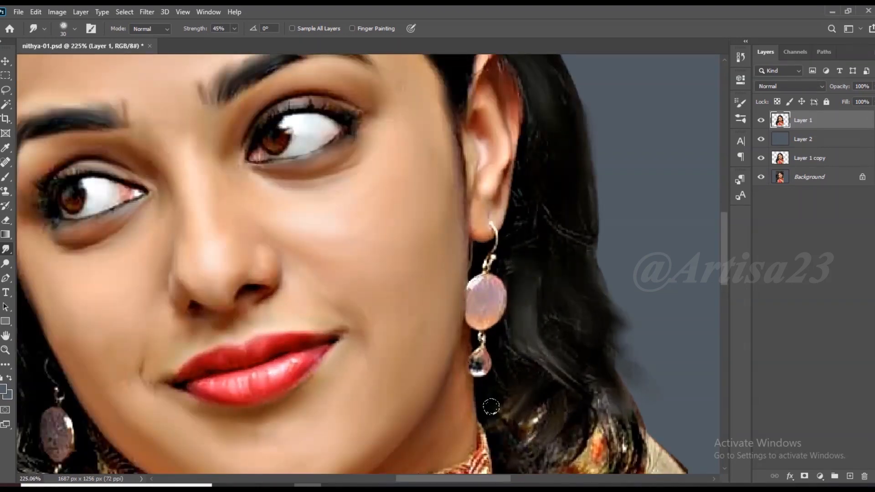
scroll(548, 269, down, 3)
scroll(578, 346, up, 2)
mouse_move(578, 347)
mouse_down()
mouse_move(512, 383)
mouse_move(510, 368)
mouse_move(508, 410)
mouse_up()
drag(611, 378, 571, 415)
key(bracketright)
key(bracketright)
Step: Smudge the long left-hand hair beside the face into smooth flowing strands with an enlarged brush
scroll(561, 373, down, 3)
scroll(301, 150, up, 3)
scroll(302, 114, down, 2)
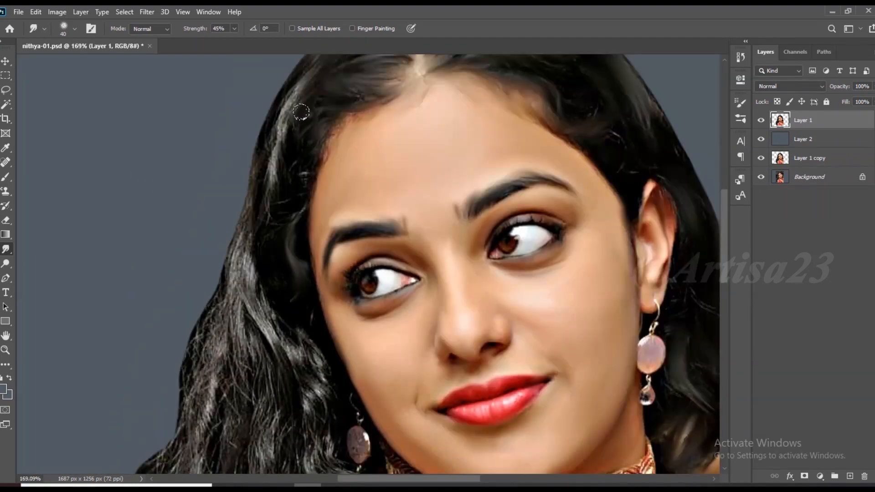
scroll(283, 145, up, 2)
scroll(337, 60, down, 3)
key(bracketright)
key(bracketright)
key(bracketright)
mouse_move(338, 291)
mouse_down()
mouse_move(286, 336)
mouse_move(271, 191)
mouse_up()
drag(255, 233, 234, 339)
drag(253, 310, 278, 385)
Step: Smudge the lower left-hand hair waves towards the shoulder, adjusting the brush size as needed
key(bracketleft)
key(bracketleft)
mouse_move(341, 381)
mouse_down()
mouse_move(270, 419)
mouse_move(199, 416)
mouse_move(194, 369)
mouse_move(178, 410)
mouse_up()
scroll(274, 255, down, 4)
key(bracketright)
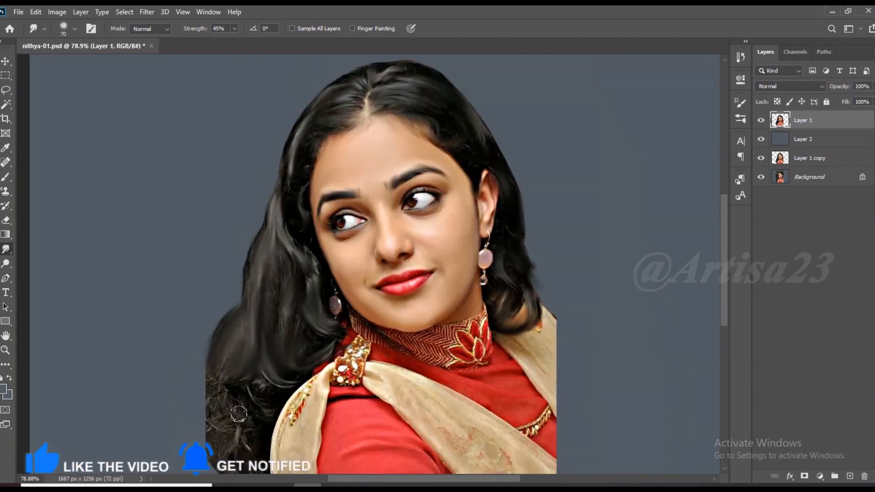
Step: Smudge the cut-off lower left hair edge and ends softly into the background with 70 to 90 px brushes
scroll(210, 389, up, 1)
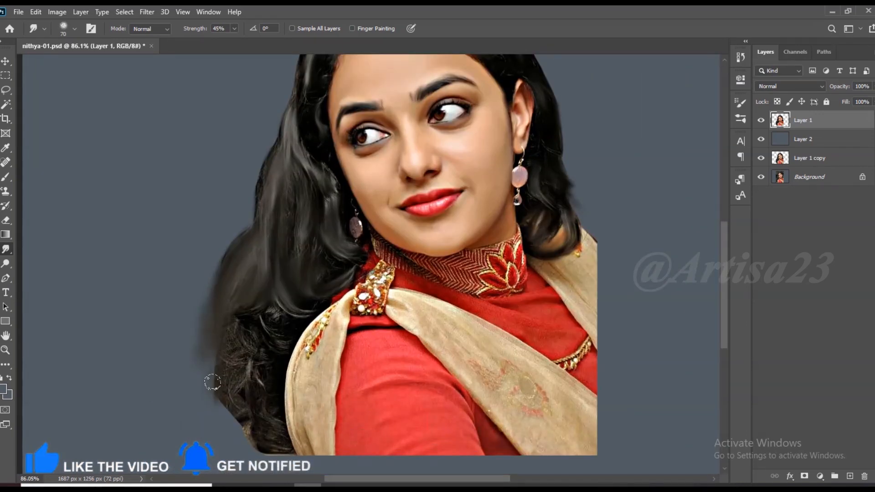
drag(213, 382, 226, 420)
key(bracketright)
key(bracketright)
mouse_move(255, 356)
mouse_down()
mouse_move(271, 325)
mouse_move(245, 360)
mouse_move(252, 423)
mouse_move(269, 443)
mouse_move(213, 401)
mouse_move(274, 460)
mouse_up()
scroll(274, 459, down, 5)
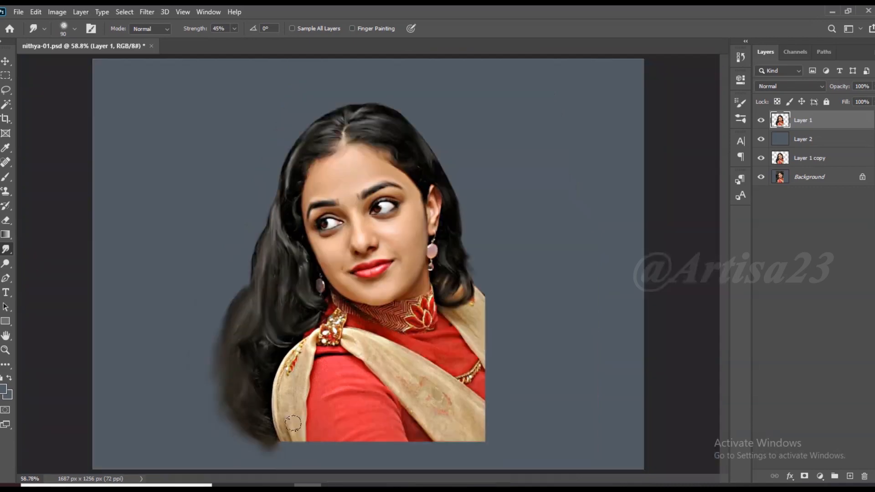
Step: Smooth the remaining highlights in the left-hand hair beside the cheek with a 150 px smudge brush
scroll(262, 420, up, 2)
scroll(328, 234, up, 10)
key(bracketright)
key(bracketright)
key(bracketright)
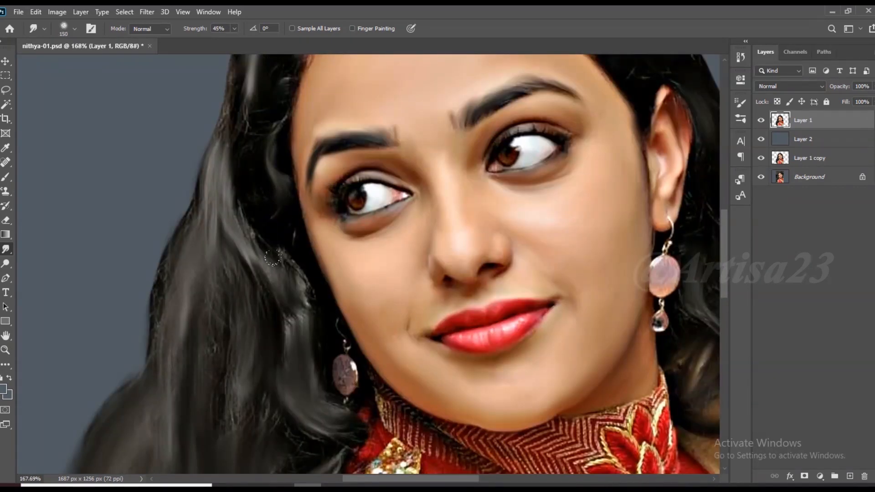
drag(306, 295, 264, 248)
scroll(264, 248, down, 6)
Step: Smooth the left-hand temple hairline with 40 to 25 px smudge brushes and save the document
scroll(302, 134, up, 9)
key(bracketleft)
key(bracketleft)
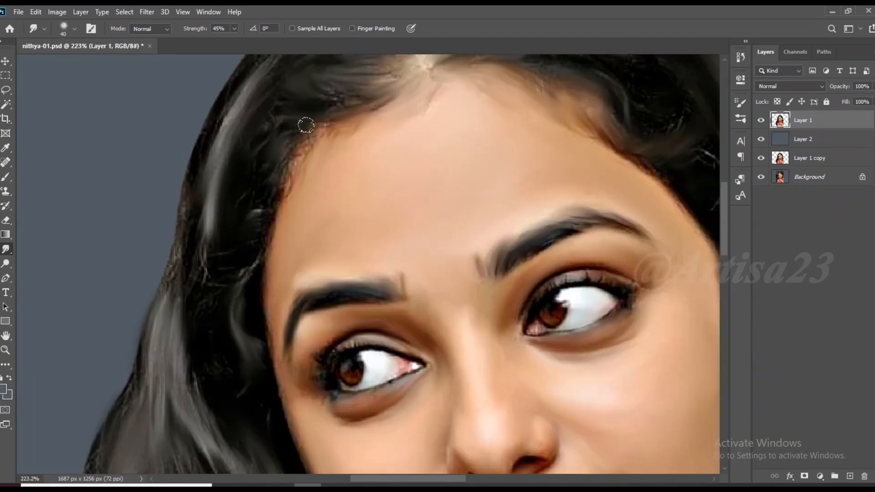
scroll(192, 288, down, 6)
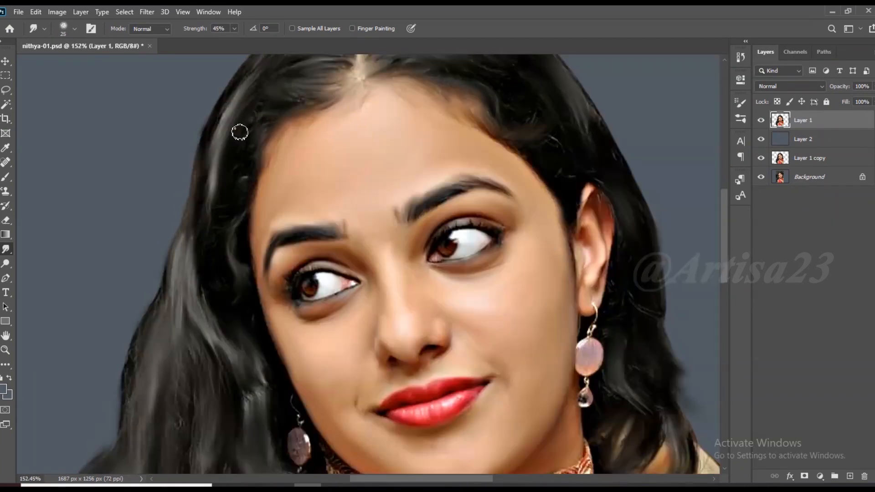
key(bracketleft)
key(ctrl+s)
key(bracketright)
Step: Smudge the embroidered pattern on the lower beige shawl with a 70 px brush and set the strength to 54%
scroll(397, 373, up, 3)
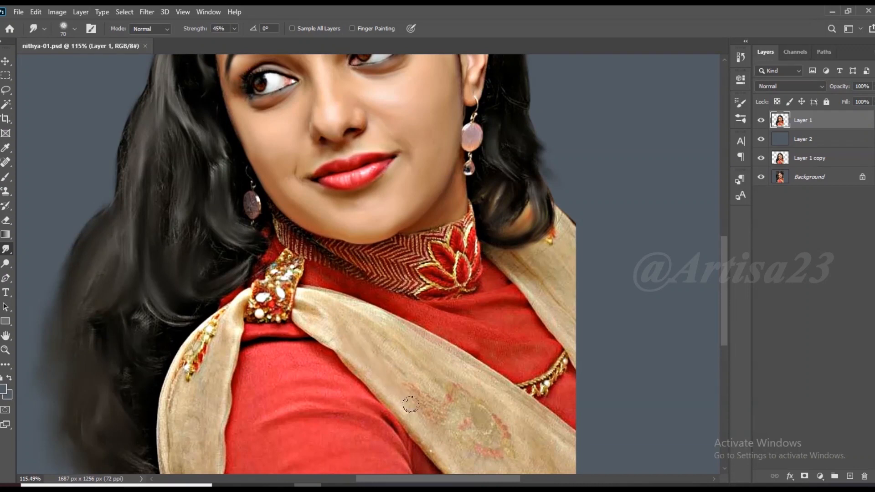
scroll(444, 323, down, 3)
drag(453, 374, 483, 404)
click(458, 398)
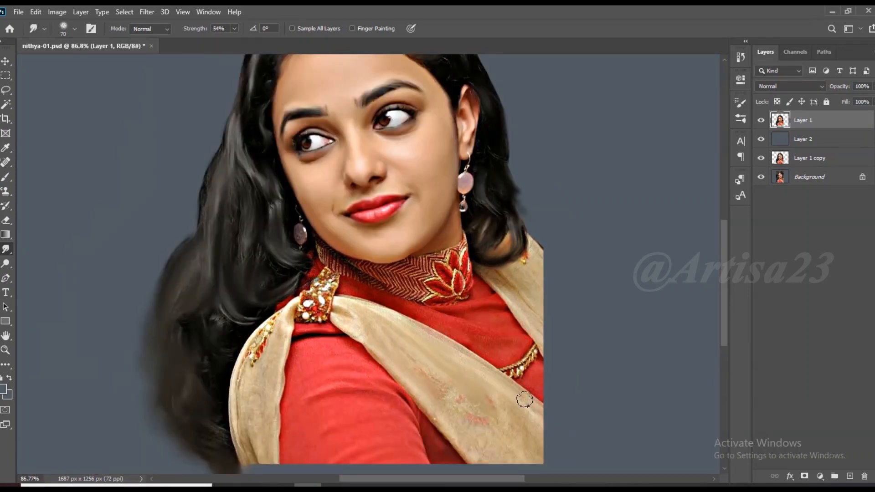
Step: Smudge the cut-off lower right end of the beige shawl softly into the background with a larger brush
scroll(484, 318, down, 3)
key(bracketright)
key(bracketright)
key(bracketright)
mouse_move(506, 385)
mouse_down()
mouse_move(529, 406)
mouse_move(540, 401)
mouse_up()
drag(490, 396, 504, 424)
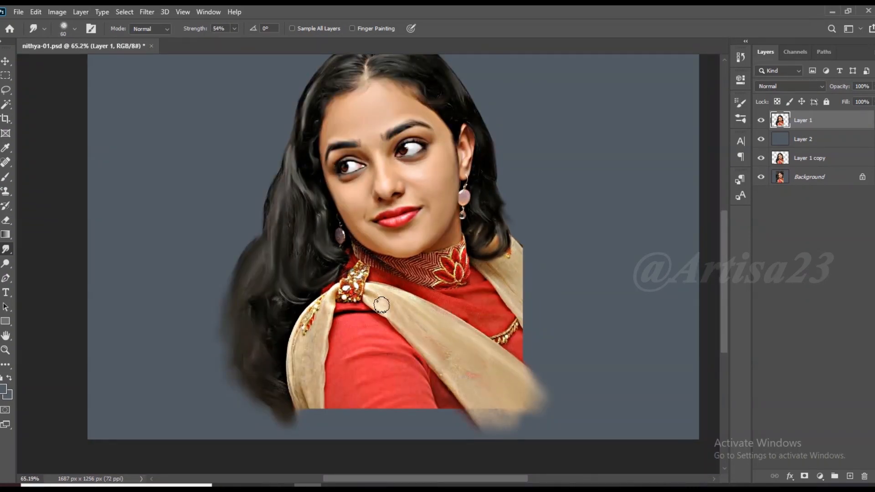
Step: Smooth the red fabric beside the diagonal shawl and blend the cut-off right-hand clothing edge into the background with an 80 px or larger brush
key(bracketright)
scroll(493, 304, up, 5)
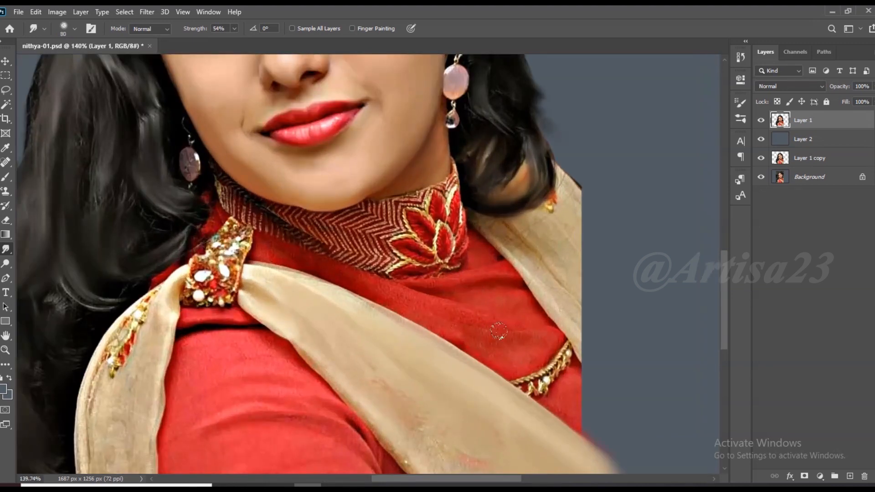
drag(383, 286, 319, 280)
key(bracketright)
key(bracketright)
mouse_move(554, 330)
mouse_down()
mouse_move(565, 362)
mouse_move(534, 387)
mouse_move(570, 404)
mouse_up()
mouse_move(518, 230)
mouse_down()
mouse_move(563, 297)
mouse_move(553, 221)
mouse_move(575, 194)
mouse_move(553, 264)
mouse_move(592, 360)
mouse_up()
Step: Smooth the herringbone pattern of the collar and the fabric below it with a smudge brush reduced to 30 px
key(bracketleft)
key(bracketleft)
key(bracketleft)
drag(373, 246, 302, 228)
scroll(385, 219, up, 3)
key(bracketleft)
mouse_move(406, 223)
mouse_down()
mouse_move(361, 210)
mouse_move(353, 198)
mouse_move(363, 221)
mouse_move(345, 197)
mouse_move(414, 260)
mouse_move(399, 237)
mouse_move(292, 230)
mouse_up()
drag(401, 251, 301, 231)
scroll(456, 230, down, 4)
scroll(291, 214, up, 3)
mouse_move(410, 228)
mouse_down()
mouse_move(329, 227)
mouse_move(194, 195)
mouse_up()
mouse_move(269, 256)
mouse_down()
mouse_move(201, 205)
mouse_move(180, 173)
mouse_up()
drag(253, 284, 243, 259)
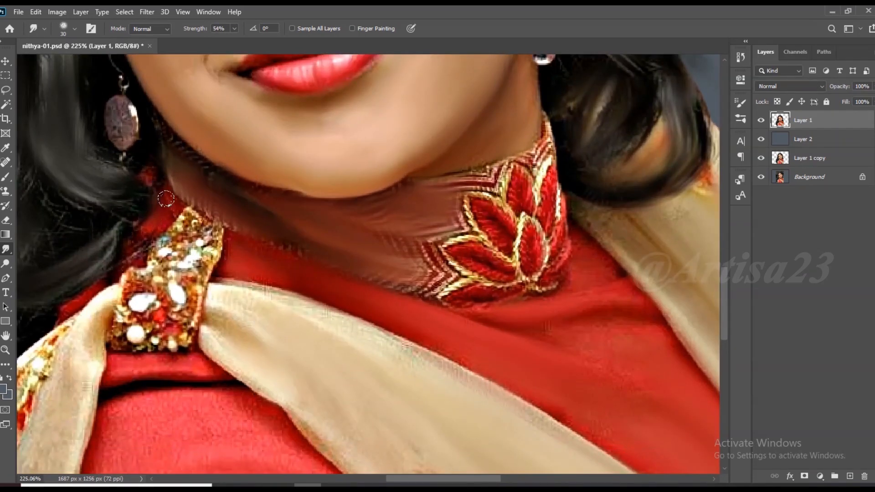
drag(273, 208, 242, 186)
Step: Smudge the embroidered red lotus petals on the collar smooth with 10 to 15 px brushes
scroll(491, 253, up, 2)
key(bracketleft)
key(bracketleft)
key(bracketleft)
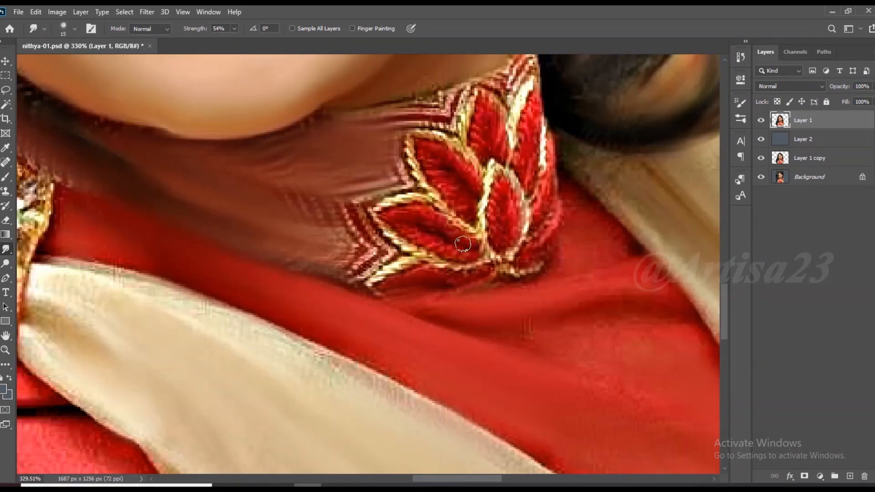
key(bracketright)
drag(511, 208, 508, 237)
mouse_move(465, 211)
mouse_down()
mouse_move(428, 145)
mouse_move(481, 103)
mouse_up()
mouse_move(524, 149)
mouse_down()
mouse_move(547, 233)
mouse_move(529, 236)
mouse_move(510, 177)
mouse_move(489, 197)
mouse_move(481, 263)
mouse_move(439, 265)
mouse_move(375, 218)
mouse_move(463, 226)
mouse_up()
key(bracketleft)
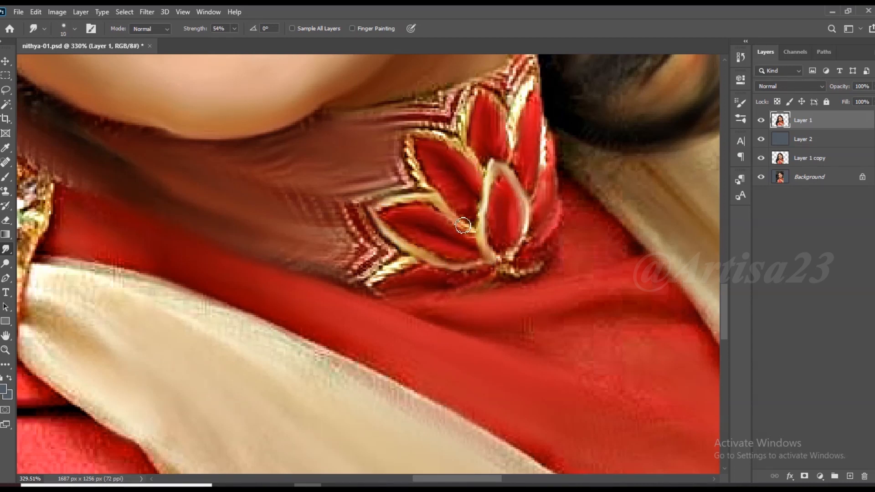
Step: Smooth the golden petal outlines and the zigzag trim around the collar's lotus motif
key(bracketright)
drag(441, 140, 427, 86)
drag(500, 88, 528, 60)
mouse_move(373, 280)
mouse_down()
mouse_move(344, 214)
mouse_move(352, 205)
mouse_up()
Step: Smooth the folds of the right-hand shawl below the curled hair with a 35 px smudge brush
scroll(424, 231, down, 4)
key(bracketright)
key(bracketright)
key(bracketright)
key(bracketright)
scroll(479, 237, up, 2)
drag(408, 190, 545, 356)
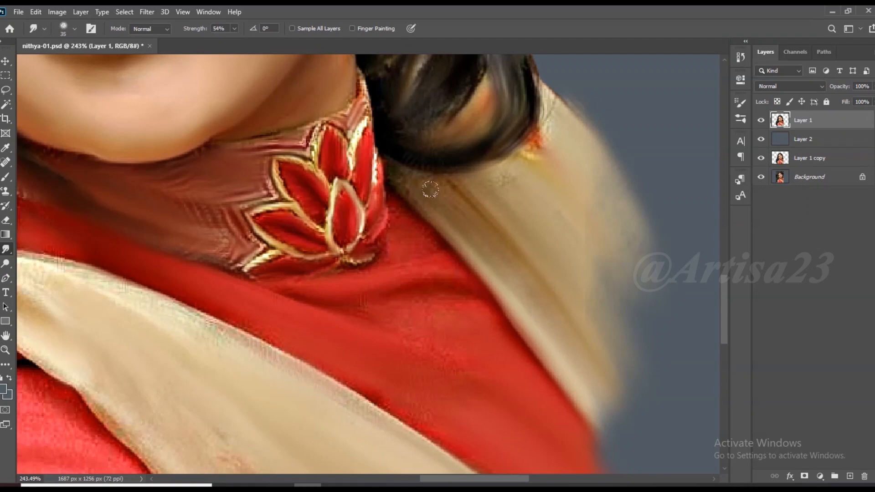
drag(440, 201, 506, 233)
drag(526, 119, 544, 153)
Step: Smooth the red sleeve and diagonal shawl and fade the sleeve's cut-off lower edge into the background with 80 to 90 px brushes
scroll(549, 194, down, 3)
key(bracketright)
key(bracketright)
scroll(469, 170, down, 1)
key(bracketright)
key(bracketright)
key(bracketright)
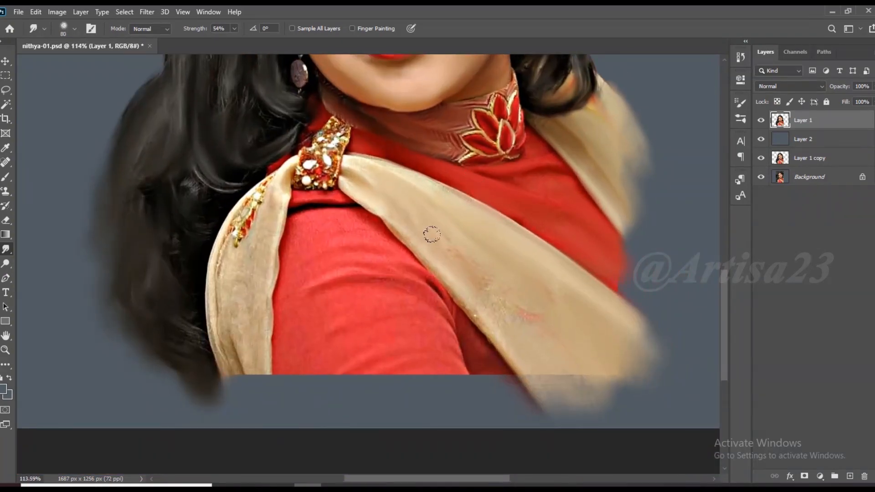
key(bracketleft)
key(bracketright)
mouse_move(312, 218)
mouse_down()
mouse_move(435, 307)
mouse_move(441, 321)
mouse_up()
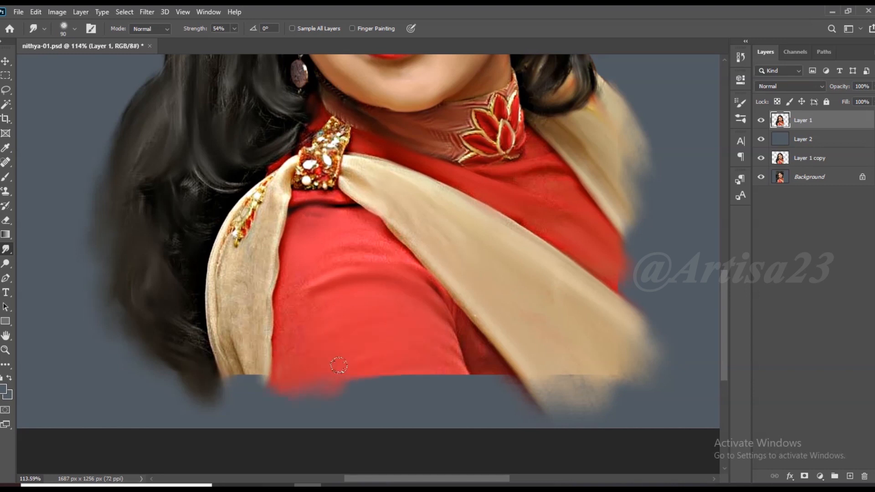
mouse_move(348, 263)
mouse_down()
mouse_move(347, 219)
mouse_move(456, 274)
mouse_move(465, 367)
mouse_up()
Step: Smooth the left-hand shawl drape over the shoulder and extend its lower end with a smudge brush of about 40 px
key(bracketleft)
key(bracketleft)
key(bracketleft)
key(bracketleft)
key(bracketleft)
key(bracketleft)
mouse_move(244, 272)
mouse_down()
mouse_move(233, 355)
mouse_move(245, 269)
mouse_move(274, 193)
mouse_up()
mouse_move(210, 287)
mouse_down()
mouse_move(228, 388)
mouse_move(260, 364)
mouse_move(262, 410)
mouse_up()
key(bracketright)
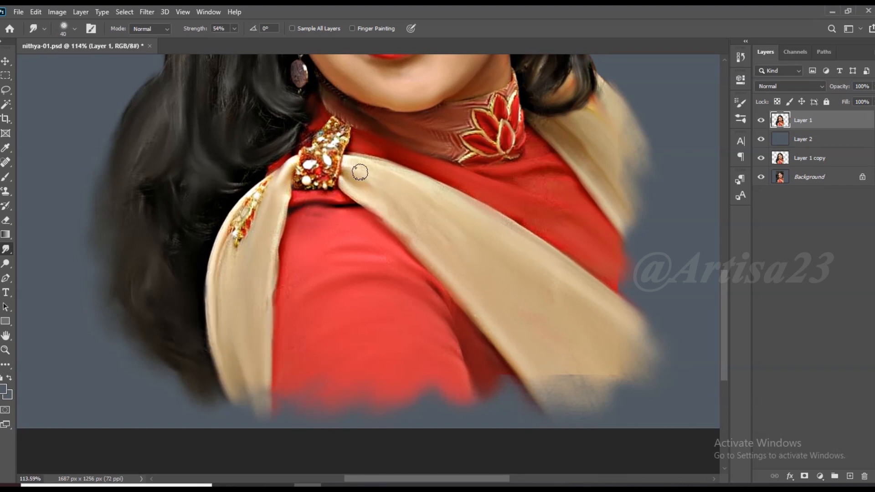
Step: Soften the lower edges of the hair and clothing into the background with 100 to 150 px smudge brushes and save the document
scroll(377, 119, up, 3)
scroll(321, 242, down, 9)
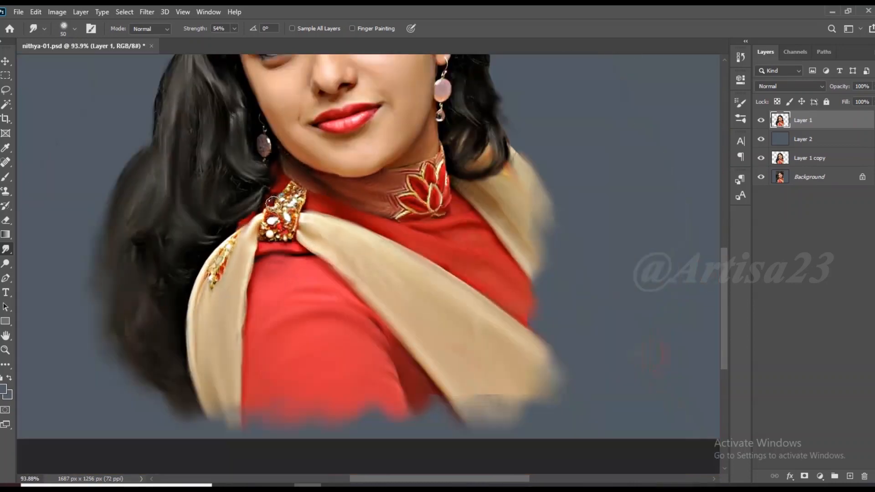
key(ctrl+s)
scroll(463, 330, up, 3)
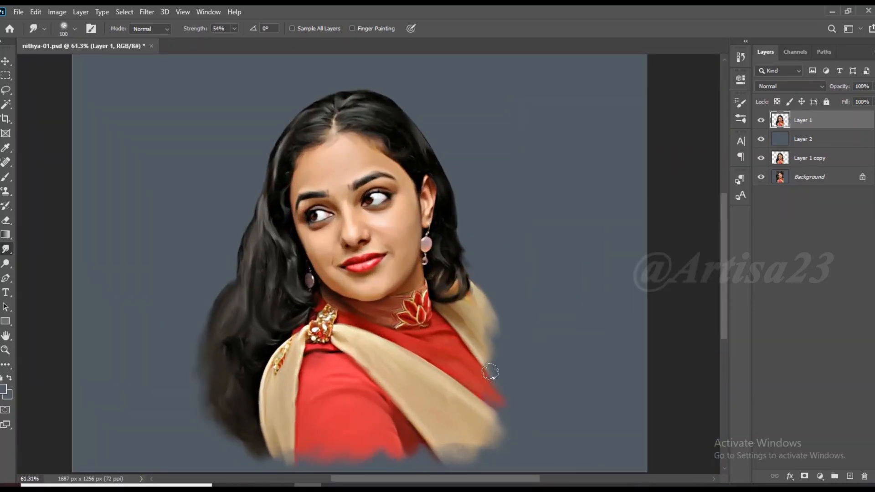
scroll(493, 438, down, 2)
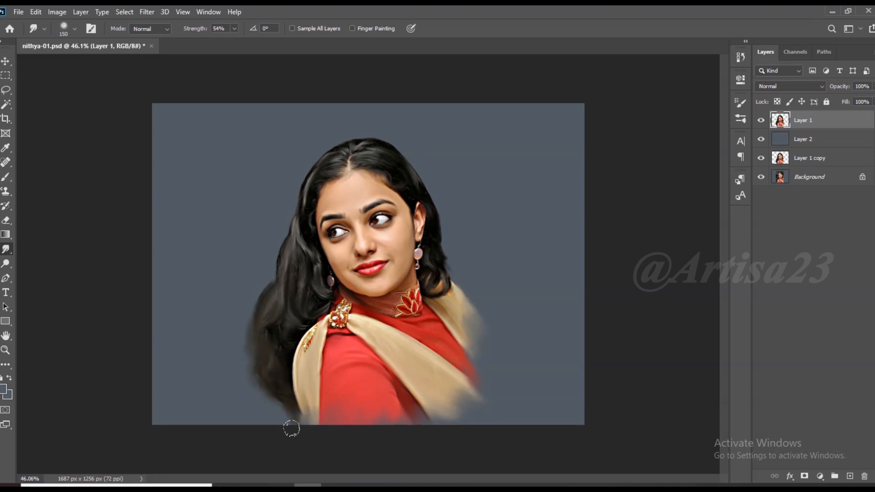
scroll(440, 346, up, 1)
scroll(489, 306, down, 2)
scroll(500, 343, up, 3)
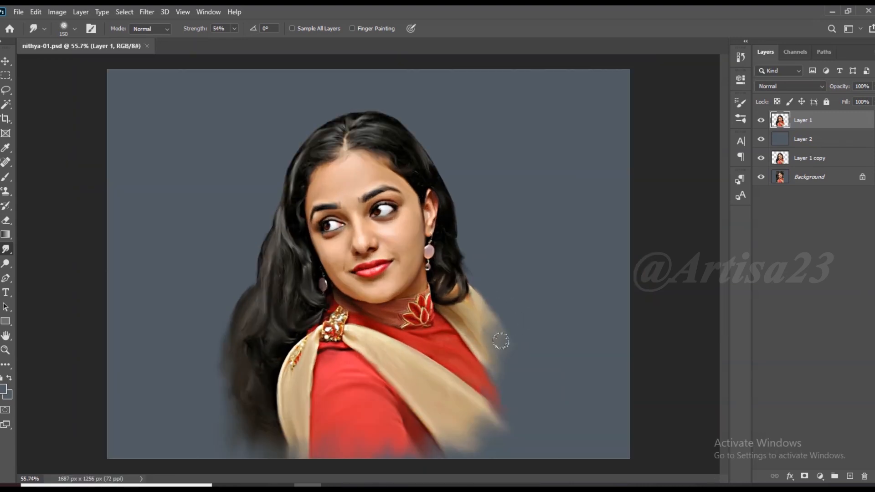
scroll(451, 274, down, 1)
Step: Add a new layer above Layer 2 and choose Sampled Brush 13 1 from the Digital Painting All Brush Artisa23 set for the Brush tool
click(810, 141)
click(849, 475)
scroll(367, 265, down, 2)
key(b)
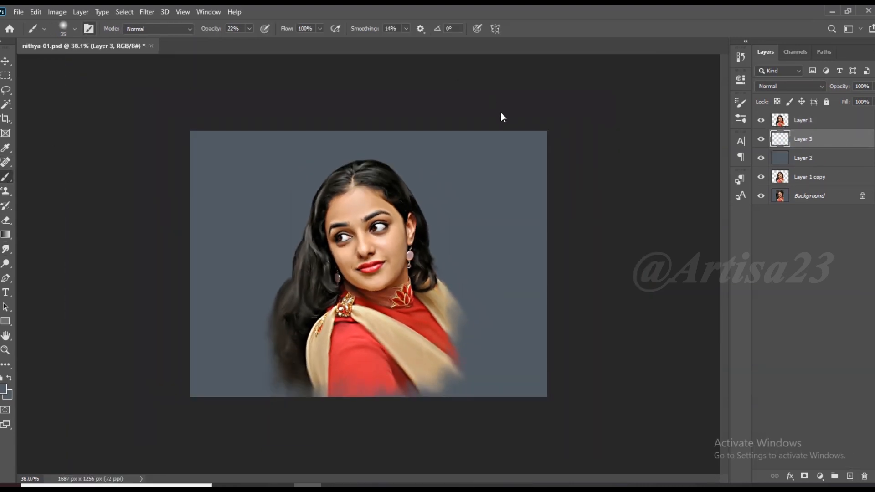
key(F5)
click(592, 97)
scroll(648, 237, down, 15)
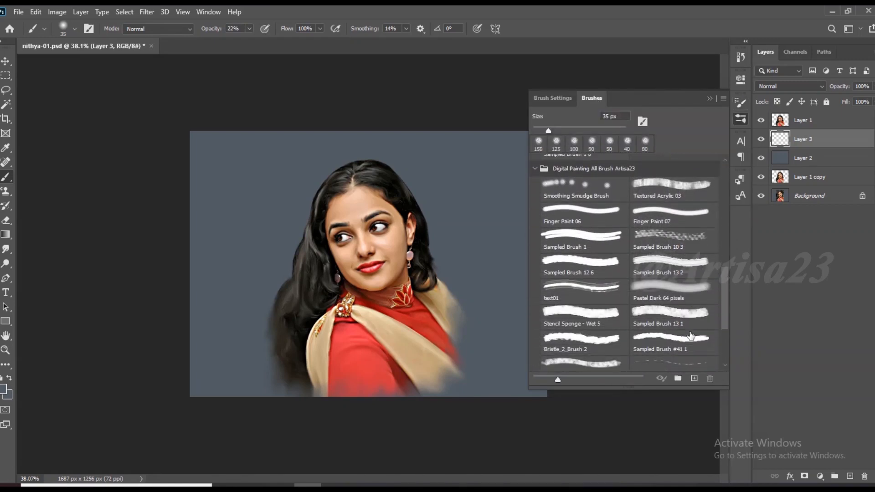
click(674, 329)
click(710, 99)
Step: Set a golden-yellow foreground colour and 74% brush opacity, and paint the background beside the right-hand hair
scroll(98, 293, up, 4)
click(4, 389)
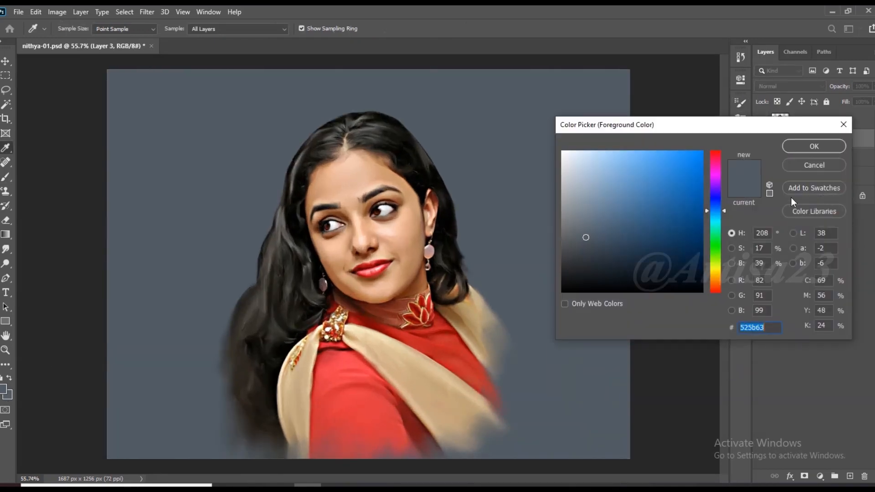
click(717, 275)
click(677, 178)
click(792, 149)
click(249, 29)
drag(250, 42, 278, 43)
mouse_move(439, 166)
mouse_down()
mouse_move(434, 151)
mouse_move(358, 130)
mouse_move(471, 223)
mouse_move(485, 308)
mouse_move(534, 246)
mouse_up()
Step: Paint red and orange strokes right of the head and yellow strokes around the top and left, using colours sampled from the picture
alt+click(387, 313)
alt+click(450, 333)
drag(494, 197, 570, 299)
alt+click(474, 182)
mouse_move(489, 182)
mouse_down()
mouse_move(469, 176)
mouse_move(472, 239)
mouse_up()
alt+click(458, 165)
mouse_move(458, 155)
mouse_down()
mouse_move(365, 105)
mouse_move(237, 228)
mouse_move(247, 264)
mouse_up()
Step: Choose a teal-green foreground colour and paint patches on both sides of the head
scroll(247, 265, down, 4)
alt+click(285, 255)
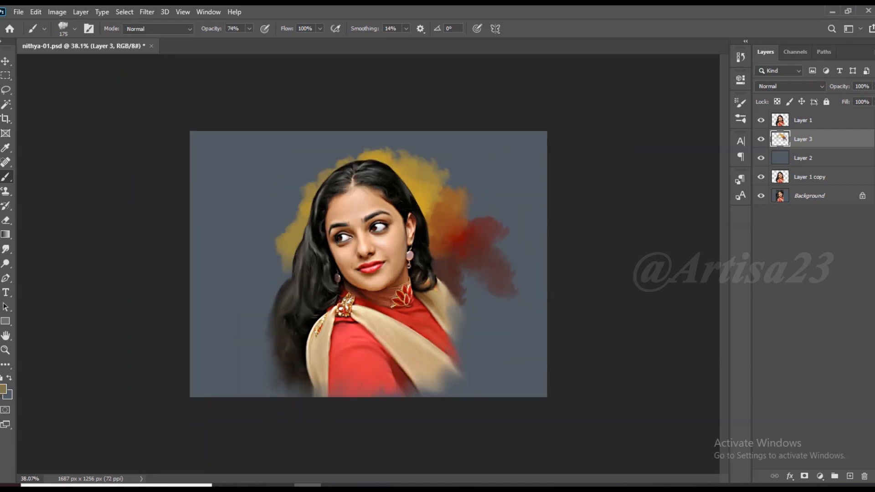
click(3, 389)
click(716, 233)
click(637, 211)
click(828, 145)
drag(479, 180, 444, 216)
mouse_move(287, 210)
mouse_down()
mouse_move(281, 196)
mouse_move(259, 286)
mouse_move(293, 301)
mouse_move(239, 337)
mouse_up()
Step: Sample dark reddish brown and paint it across the lower background on both sides of the figure
alt+click(281, 269)
alt+click(459, 269)
mouse_move(520, 319)
mouse_down()
mouse_move(479, 270)
mouse_move(534, 342)
mouse_up()
drag(480, 316, 529, 319)
drag(200, 337, 276, 345)
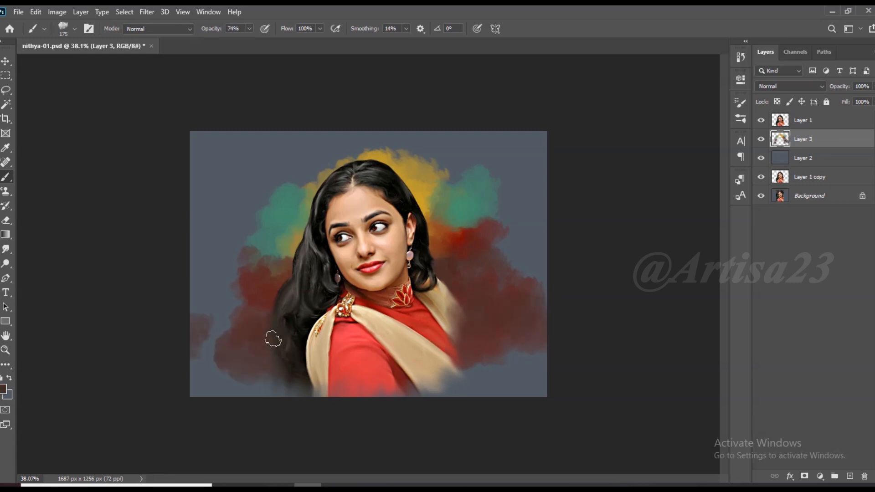
mouse_move(505, 301)
mouse_down()
mouse_move(486, 381)
mouse_move(472, 393)
mouse_up()
drag(299, 395, 245, 374)
Step: Blend the right-hand background and extend muted olive and teal strokes over the top and left of the head with sampled colours
alt+click(499, 322)
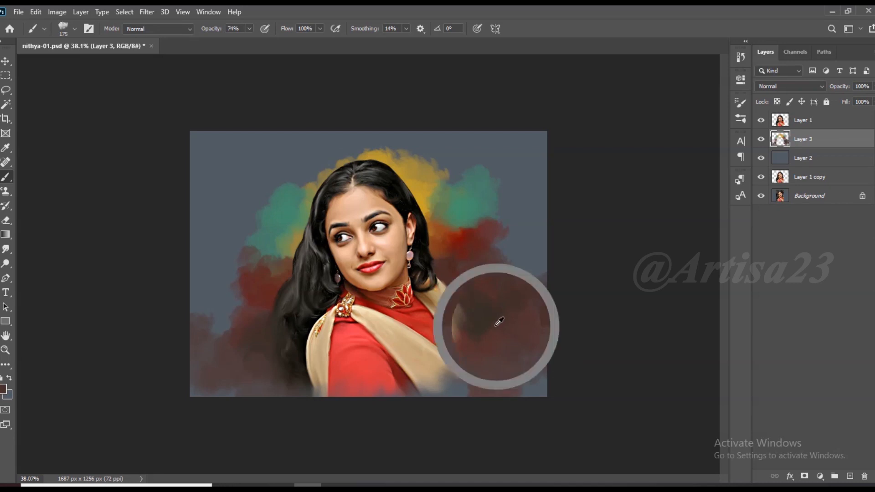
mouse_move(501, 240)
mouse_down()
mouse_move(483, 267)
mouse_move(535, 331)
mouse_up()
click(455, 239)
alt+click(471, 183)
scroll(454, 176, up, 3)
alt+click(455, 138)
mouse_move(393, 106)
mouse_down()
mouse_move(252, 165)
mouse_move(226, 242)
mouse_up()
Step: Cover the remaining grey-blue areas at the left edge and lower right corner with sampled brown and maroon strokes
drag(211, 282, 214, 313)
alt+click(212, 296)
drag(201, 303, 178, 315)
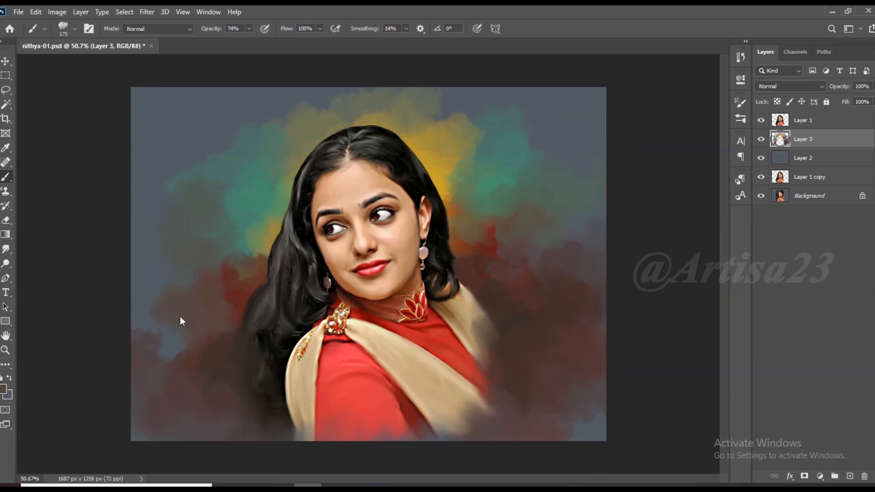
drag(161, 276, 151, 298)
alt+click(229, 277)
alt+click(208, 269)
mouse_move(208, 253)
mouse_down()
mouse_move(185, 233)
mouse_move(127, 266)
mouse_up()
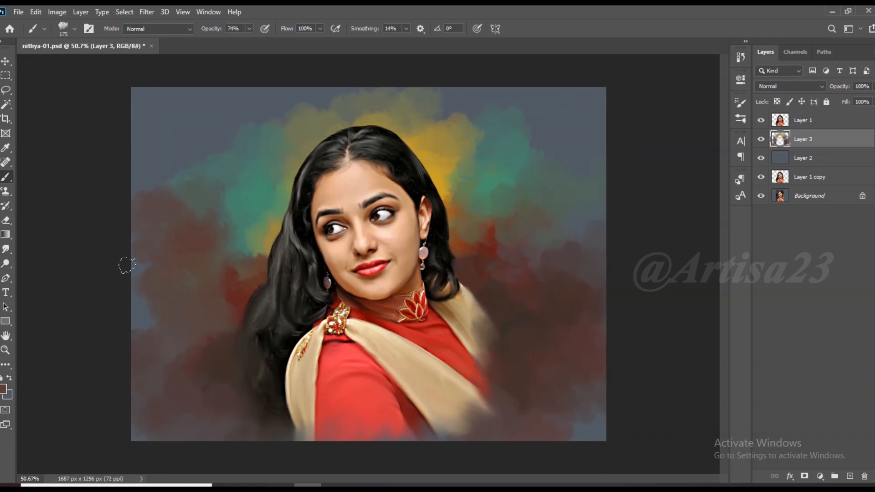
drag(590, 406, 595, 423)
alt+click(584, 412)
drag(572, 421, 585, 406)
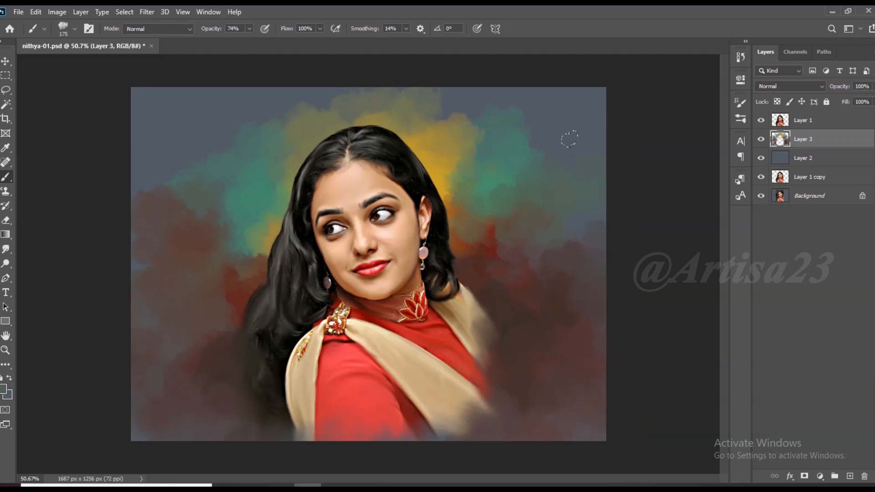
Step: Blend the upper background and the glow above the head with sampled olive, grey-green and yellow tones
alt+click(447, 126)
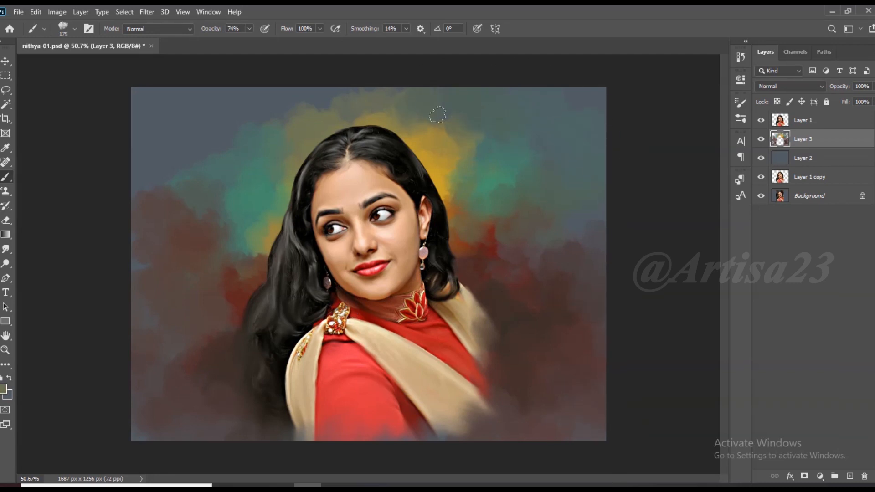
drag(201, 152, 203, 129)
scroll(384, 103, down, 2)
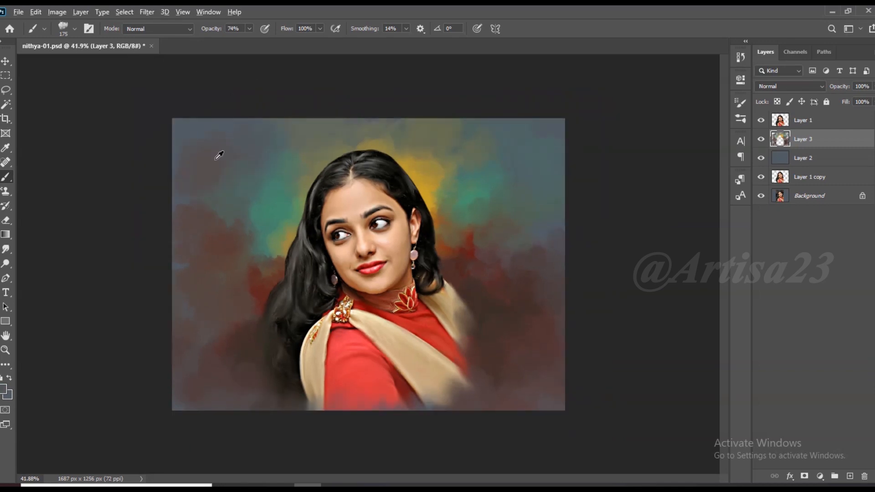
alt+click(224, 195)
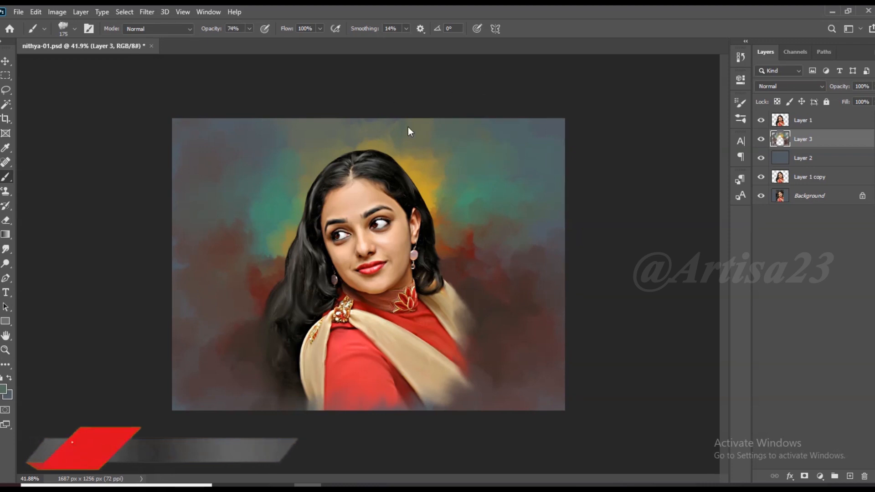
scroll(449, 98, up, 2)
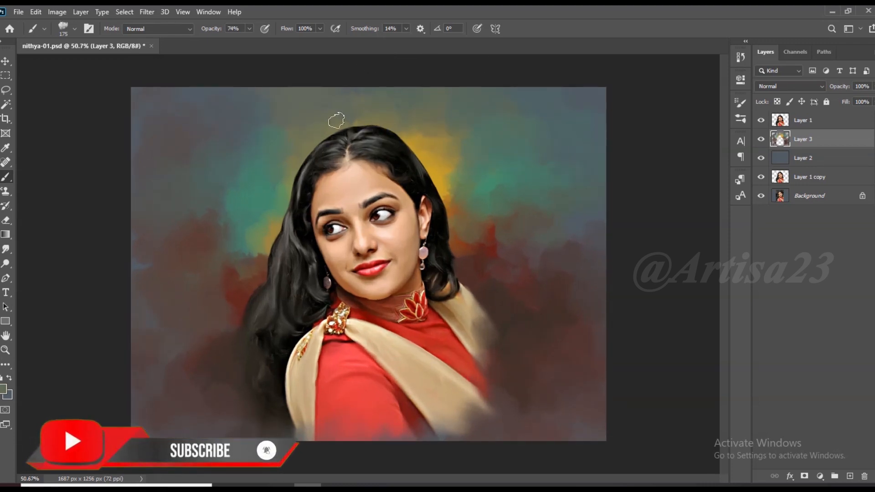
alt+click(401, 127)
alt+click(405, 91)
scroll(442, 151, down, 2)
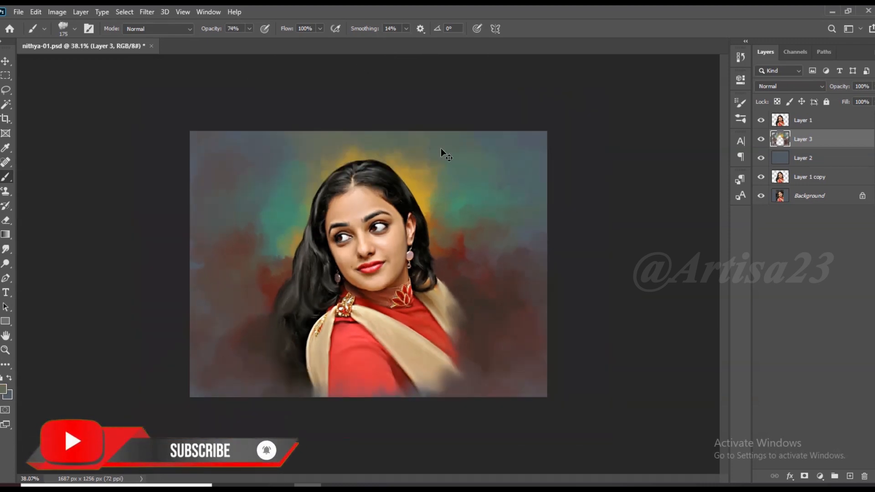
Step: Blend sampled tones into the left and right background beside the hair and shoulders to soften the colour transitions
scroll(390, 108, up, 3)
scroll(368, 264, down, 2)
scroll(245, 237, up, 2)
key(bracketright)
key(bracketright)
key(bracketright)
alt+click(232, 286)
drag(244, 236, 200, 330)
mouse_move(523, 234)
mouse_down()
mouse_move(543, 223)
mouse_move(616, 250)
mouse_up()
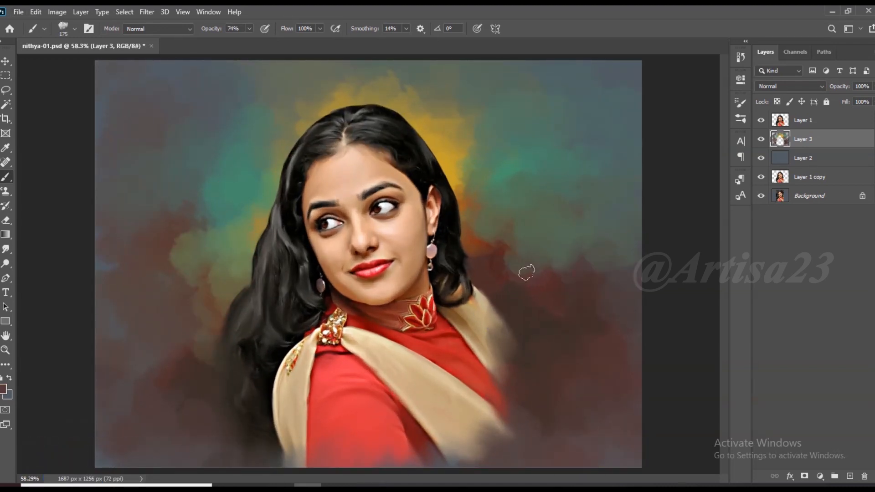
Step: Paint sampled orange-brown and green tones into the background on both sides of the hair
alt+click(569, 268)
scroll(328, 260, down, 1)
drag(234, 291, 219, 310)
alt+click(233, 267)
mouse_move(259, 253)
mouse_down()
mouse_move(251, 277)
mouse_move(211, 257)
mouse_up()
alt+click(461, 203)
mouse_move(449, 223)
mouse_down()
mouse_move(464, 209)
mouse_move(544, 221)
mouse_up()
alt+click(484, 239)
alt+click(461, 186)
drag(449, 206, 431, 185)
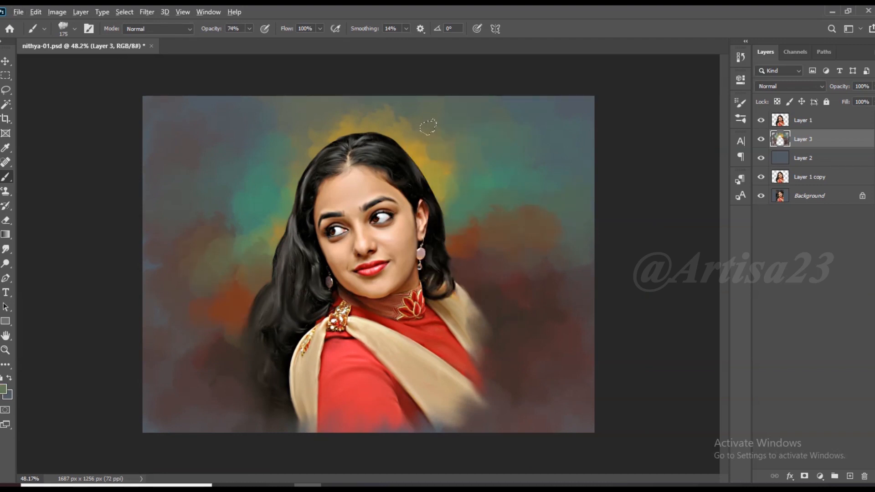
Step: Blend sampled maroon and brown tones into the background patches beside the shoulders
alt+click(166, 257)
scroll(496, 338, down, 1)
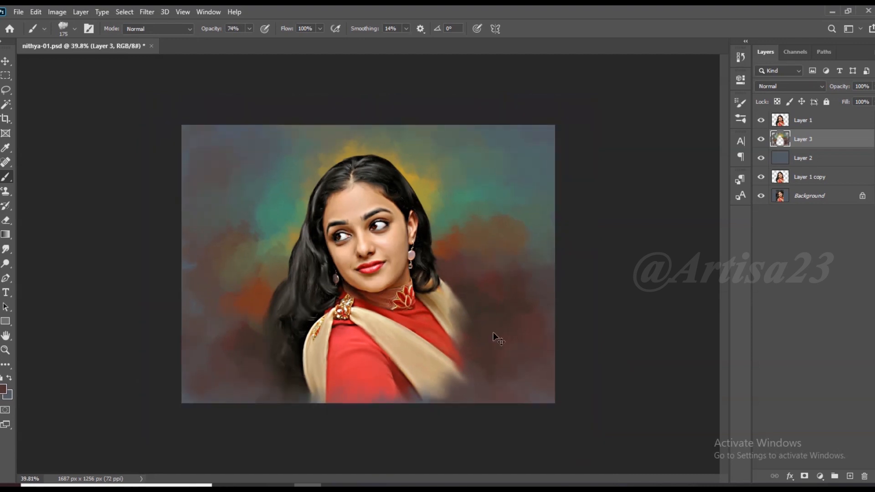
scroll(529, 312, up, 2)
scroll(529, 313, down, 3)
scroll(516, 308, up, 3)
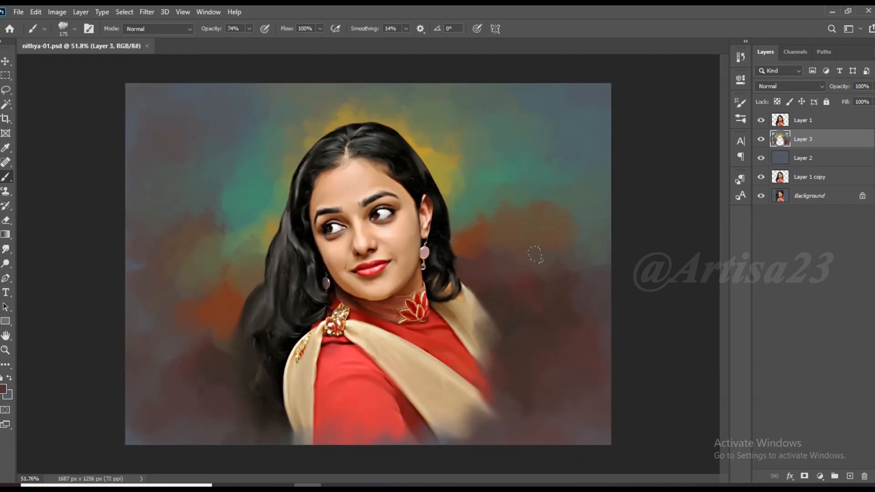
scroll(529, 258, down, 3)
scroll(515, 262, up, 1)
alt+click(540, 273)
drag(541, 269, 554, 226)
Step: Reduce the brush to 125 px and 40% opacity, then soften the brown and green transitions in both background sides with sampled tones
scroll(574, 222, up, 2)
key(bracketleft)
key(bracketleft)
key(4)
alt+click(595, 220)
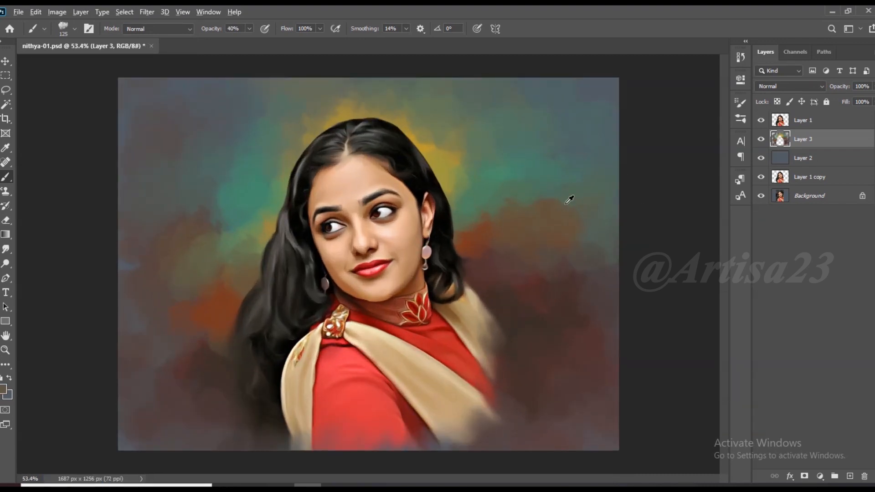
alt+click(194, 355)
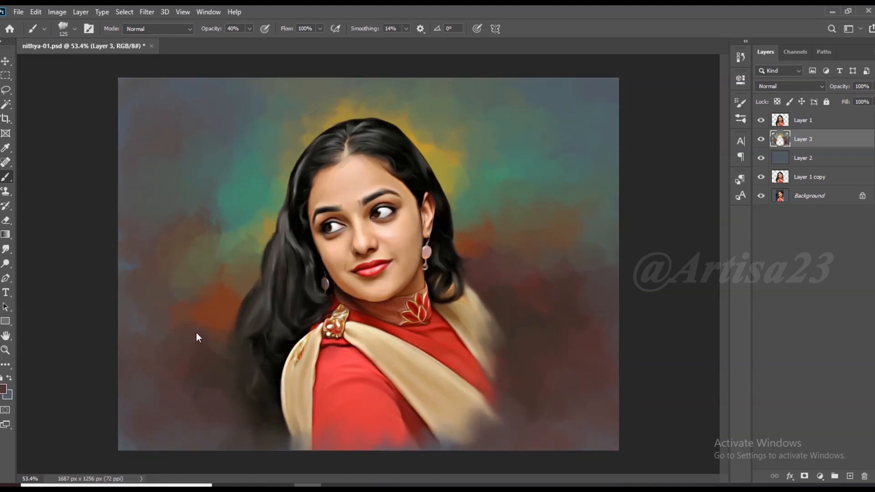
alt+click(214, 285)
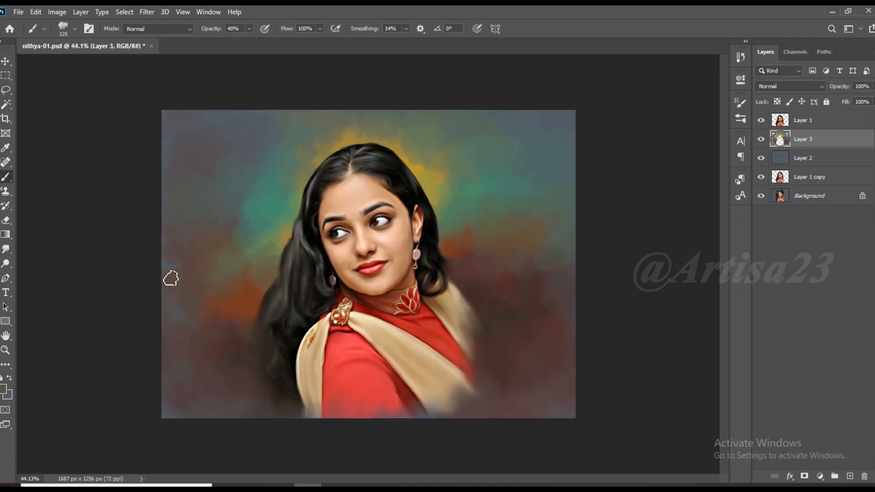
Step: Blend sampled yellow and grey-green tones into the background around the upper left of the hair
alt+click(279, 219)
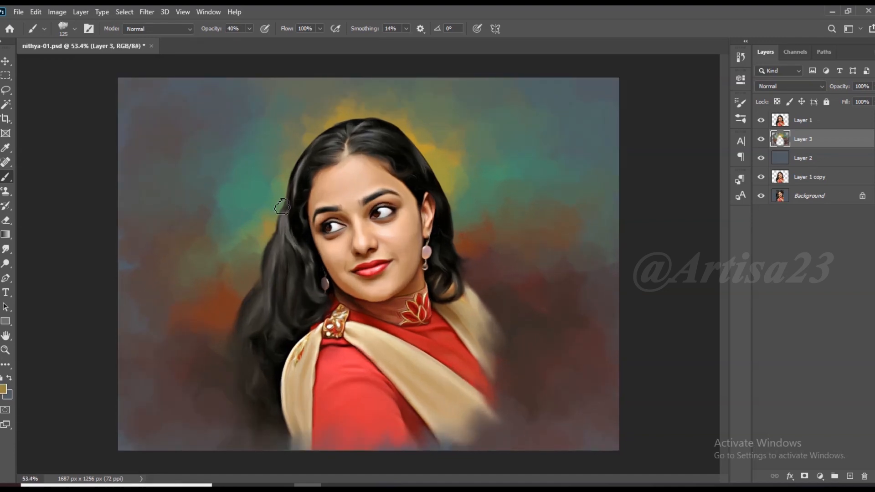
alt+scroll(362, 164, down, 2)
alt+click(291, 131)
scroll(551, 196, down, 1)
alt+scroll(474, 243, up, 4)
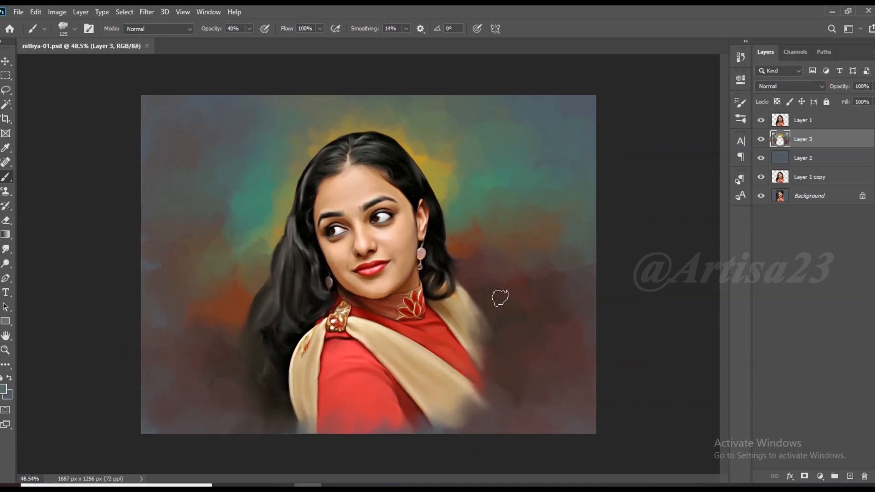
alt+scroll(500, 297, down, 3)
Step: Add a new layer above Layer 1, name it Hair 1 and save the document
click(814, 122)
click(849, 476)
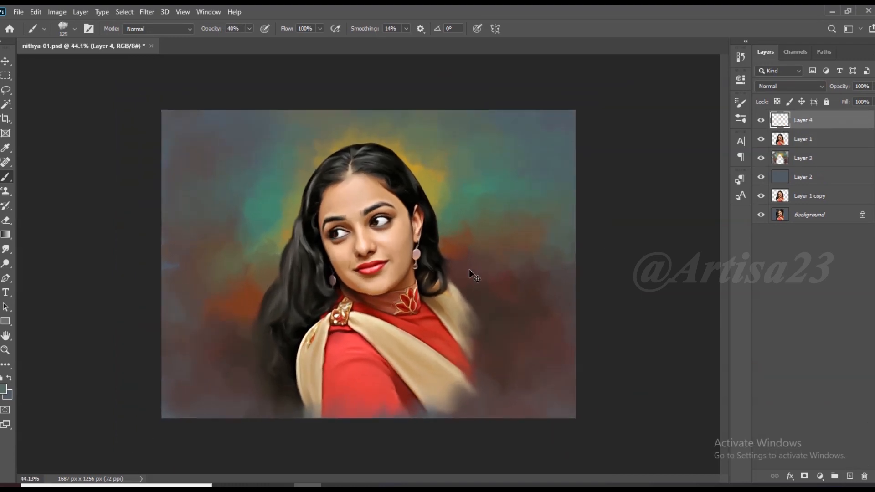
key(ctrl+s)
alt+scroll(469, 273, up, 2)
key(Return)
key(ctrl+s)
alt+scroll(445, 170, up, 1)
alt+scroll(445, 170, down, 2)
Step: Set up a round brush at 56% opacity for hair strands and sample the dark hair colour
click(89, 28)
click(592, 99)
drag(723, 323, 733, 151)
click(627, 179)
click(710, 98)
alt+scroll(372, 245, up, 3)
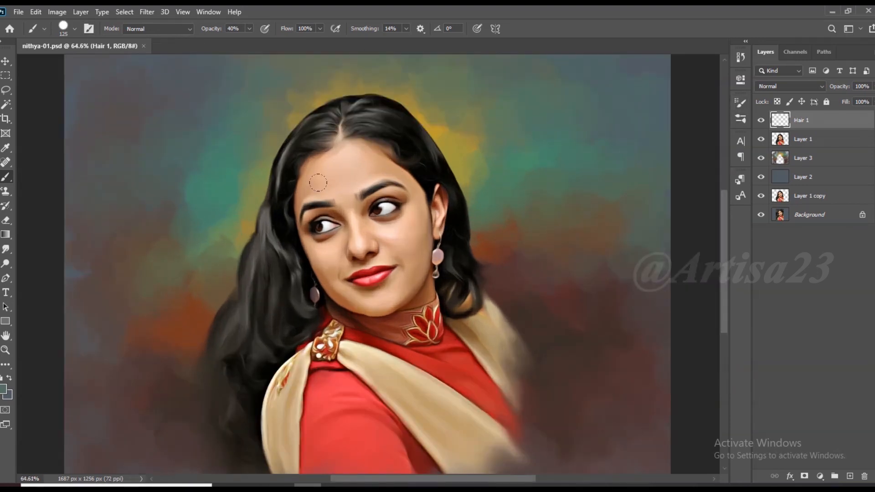
drag(250, 30, 260, 31)
alt+click(289, 187)
alt+scroll(310, 173, up, 5)
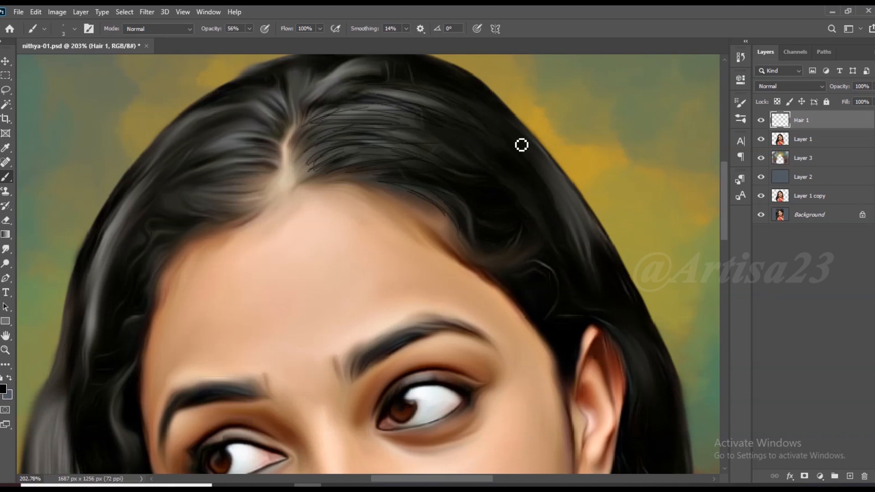
Step: Paint fine black strands with a 3 px brush over the hair right of the parting
scroll(521, 233, down, 4)
scroll(375, 86, up, 4)
drag(393, 190, 434, 145)
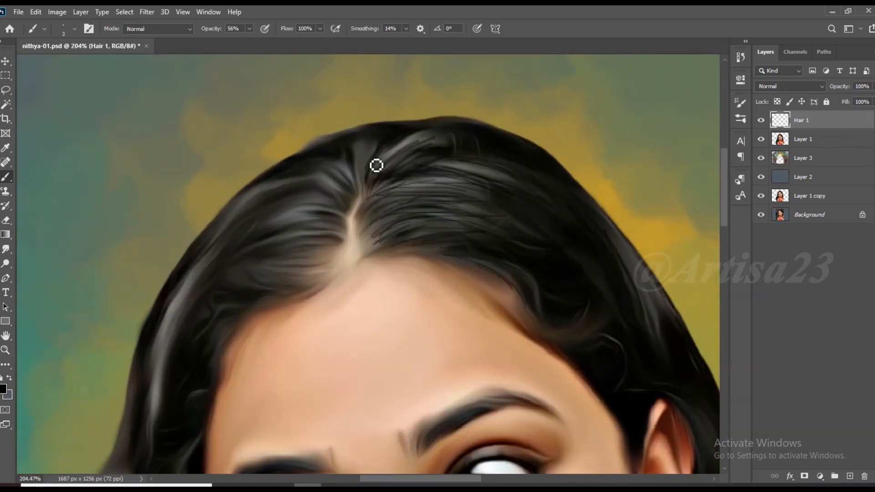
scroll(328, 194, up, 2)
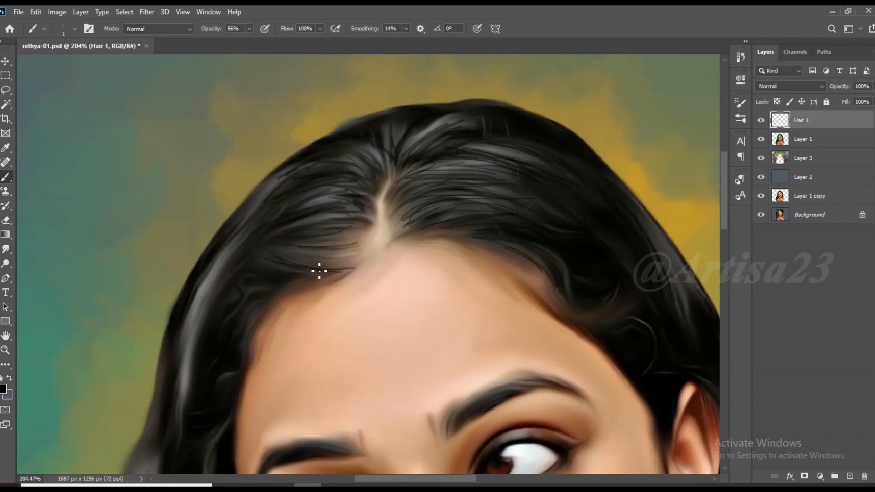
Step: Paint 1 px black strands left of the parting and stray hairs along the upper left outline of the head
drag(289, 256, 351, 235)
drag(246, 208, 319, 139)
drag(319, 138, 213, 244)
drag(228, 211, 285, 163)
scroll(330, 150, down, 3)
drag(327, 138, 371, 118)
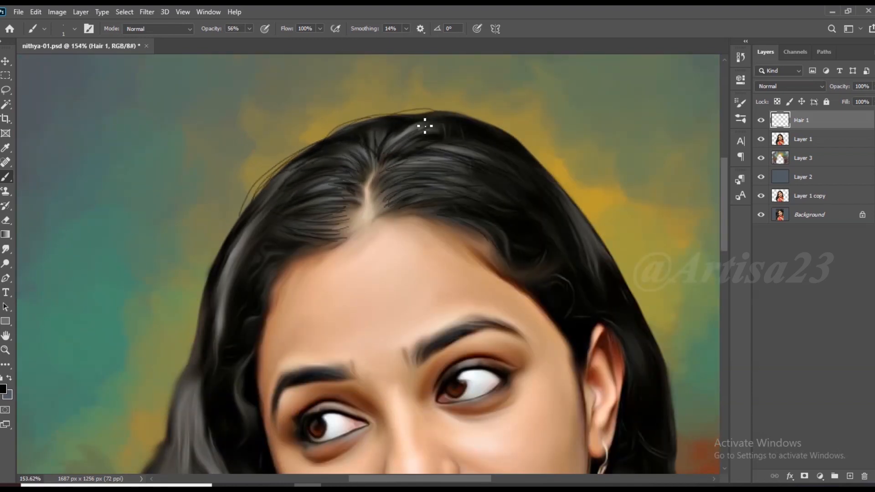
Step: Add thin black strands along the crown, the left hairline and the left edge of the hair
drag(289, 224, 373, 161)
scroll(333, 183, up, 2)
scroll(442, 165, up, 2)
mouse_move(458, 162)
mouse_down()
mouse_move(428, 184)
mouse_move(408, 184)
mouse_up()
drag(443, 169, 374, 200)
drag(386, 186, 361, 199)
scroll(302, 136, down, 3)
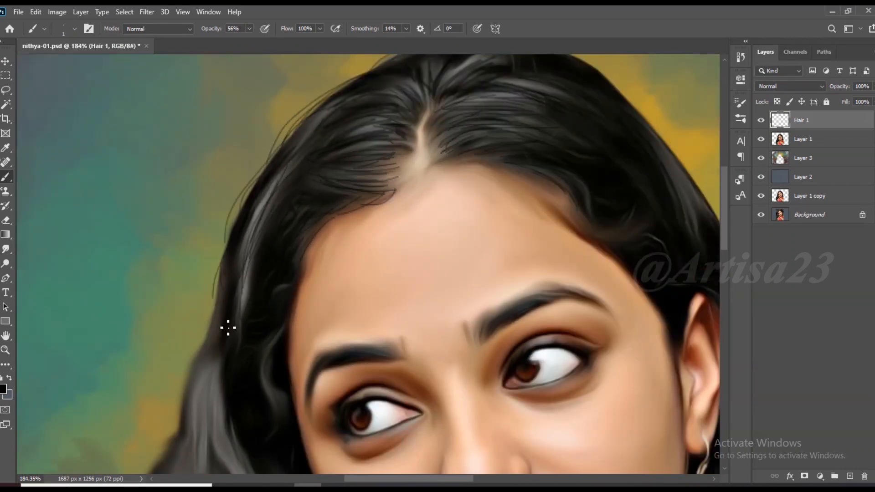
Step: Draw loose black strands down the outer left edge of the wavy hair towards the shoulder
scroll(225, 299, down, 2)
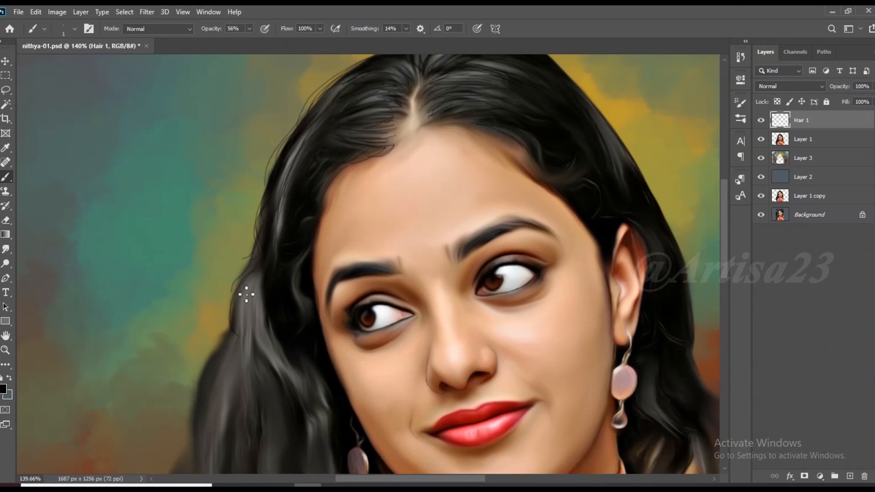
scroll(260, 278, down, 2)
scroll(256, 324, down, 1)
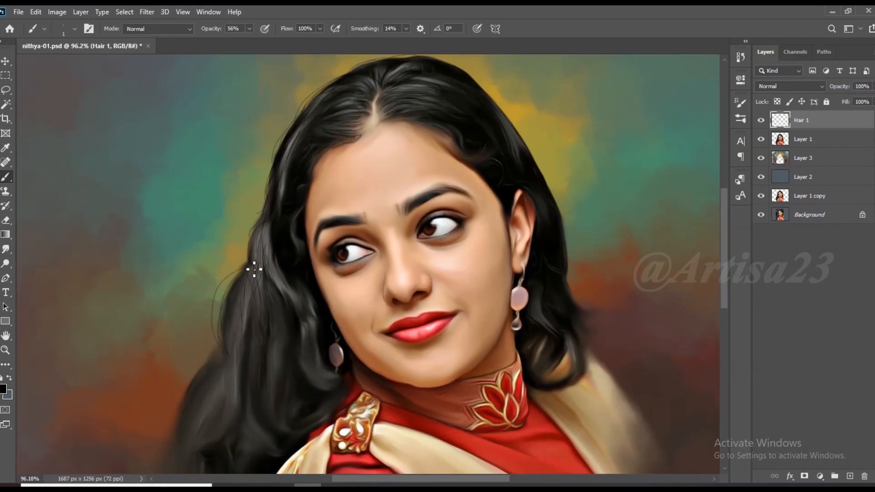
scroll(242, 310, down, 3)
scroll(242, 311, up, 2)
drag(224, 332, 194, 416)
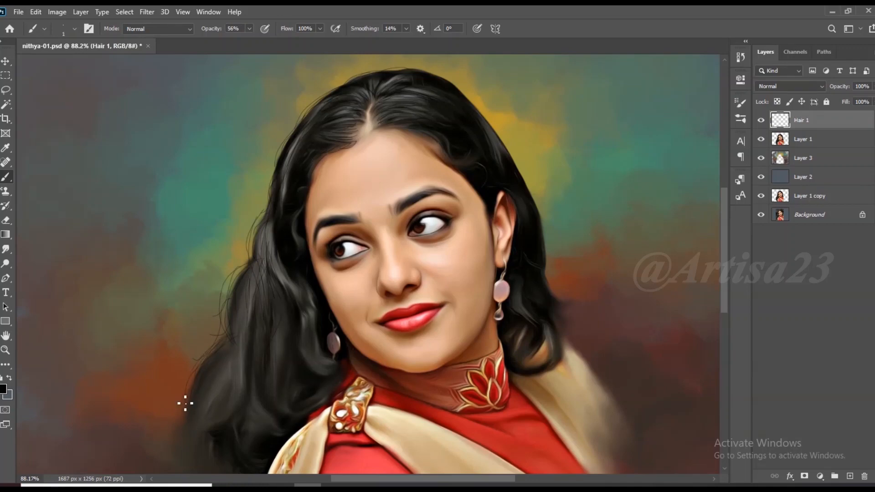
Step: Fill the left wavy locks and the lower hair ends beside the draped shawl with fine black strands
scroll(224, 368, down, 2)
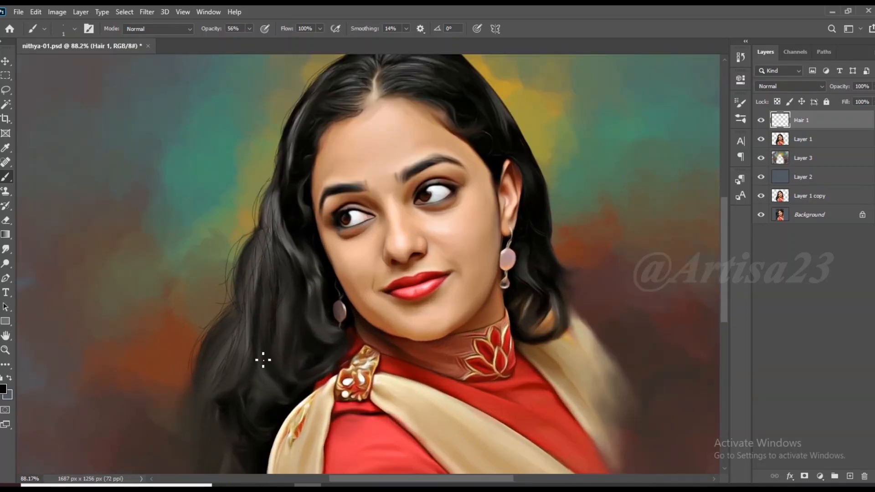
scroll(289, 256, up, 2)
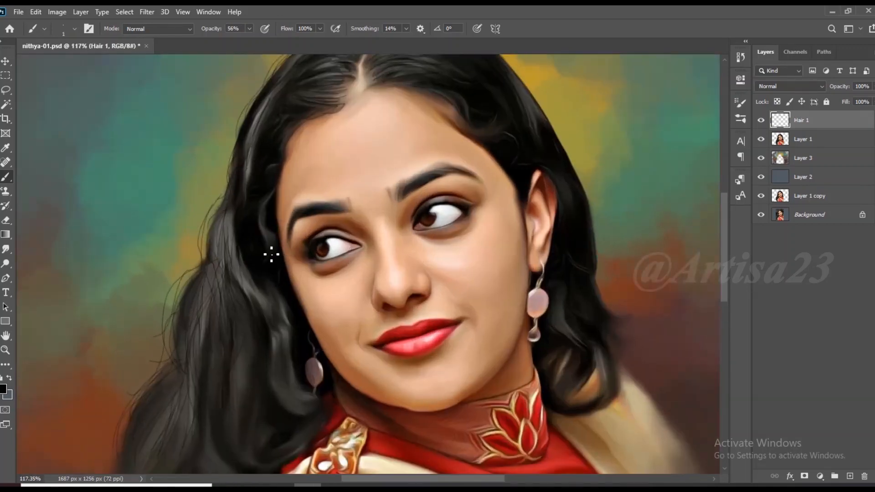
scroll(253, 303, down, 1)
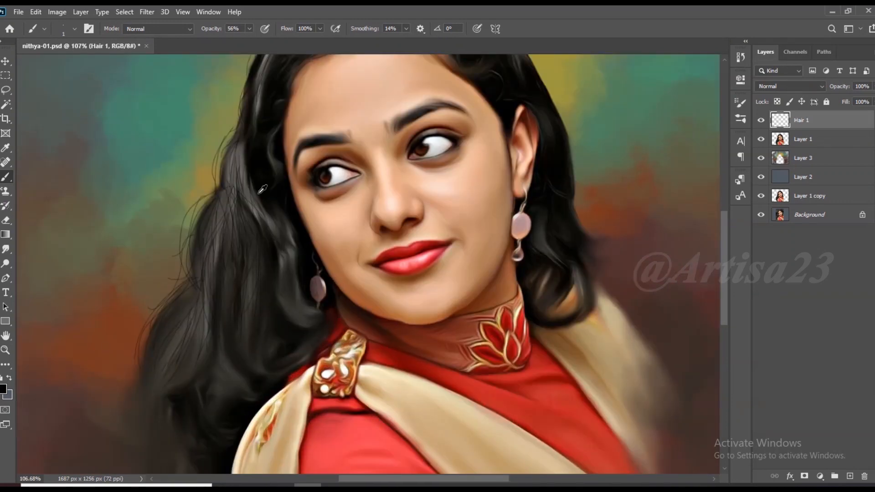
scroll(262, 190, down, 1)
scroll(218, 319, down, 1)
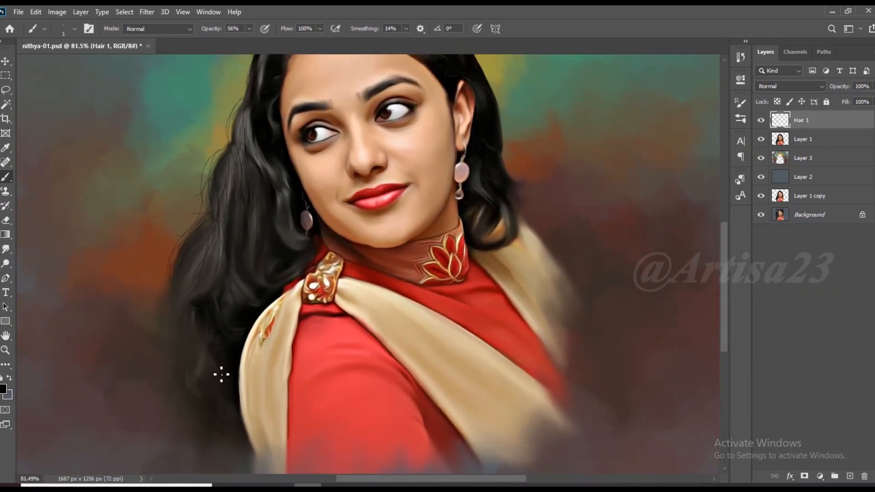
scroll(214, 365, up, 2)
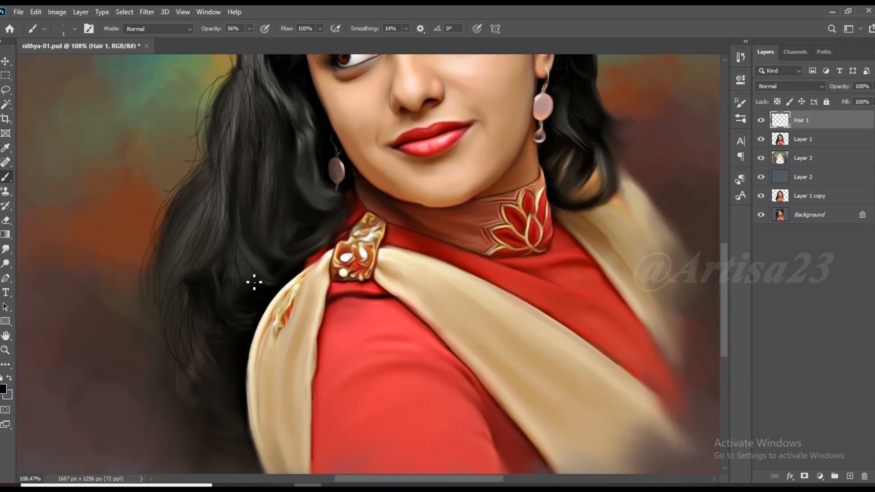
scroll(278, 149, down, 2)
scroll(300, 256, up, 5)
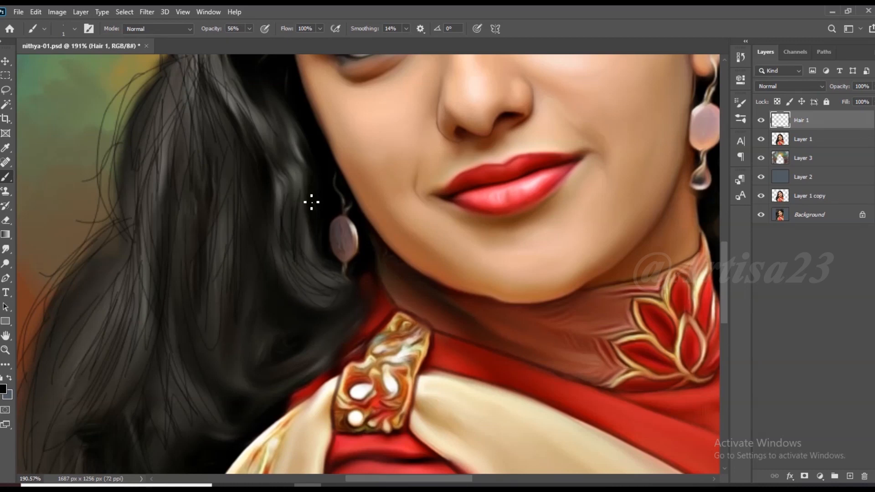
Step: Add fine black strands to the inner left locks between the cheek, the earring and the outer waves
scroll(304, 171, down, 2)
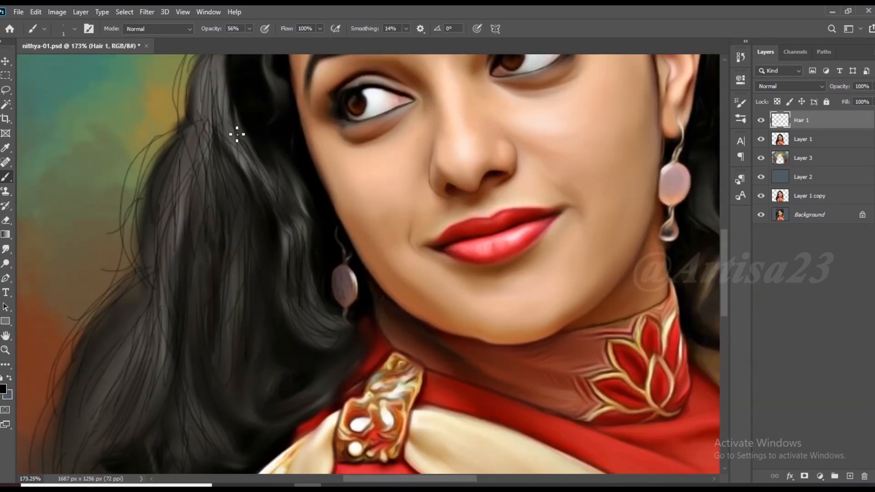
scroll(279, 227, down, 1)
scroll(241, 166, down, 1)
scroll(213, 223, down, 5)
scroll(282, 218, up, 3)
scroll(270, 218, down, 5)
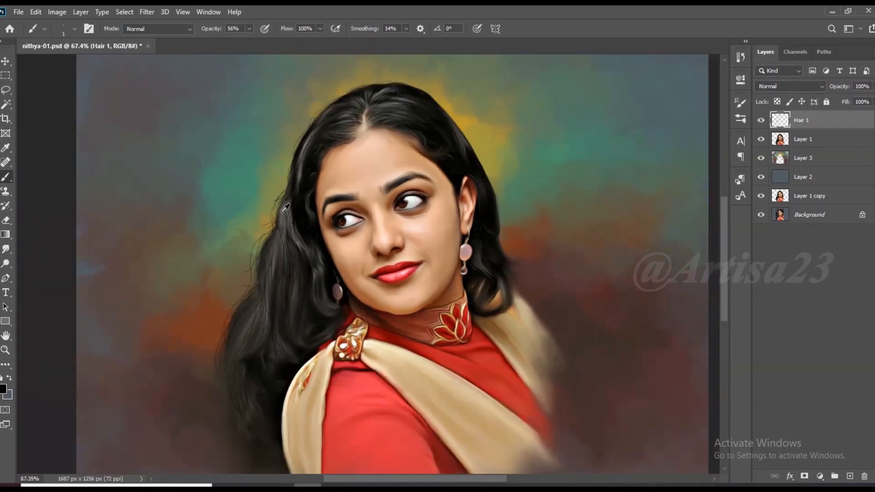
Step: Draw thin flyaway hairs over the crown and down the upper right outline of the head
scroll(323, 127, up, 5)
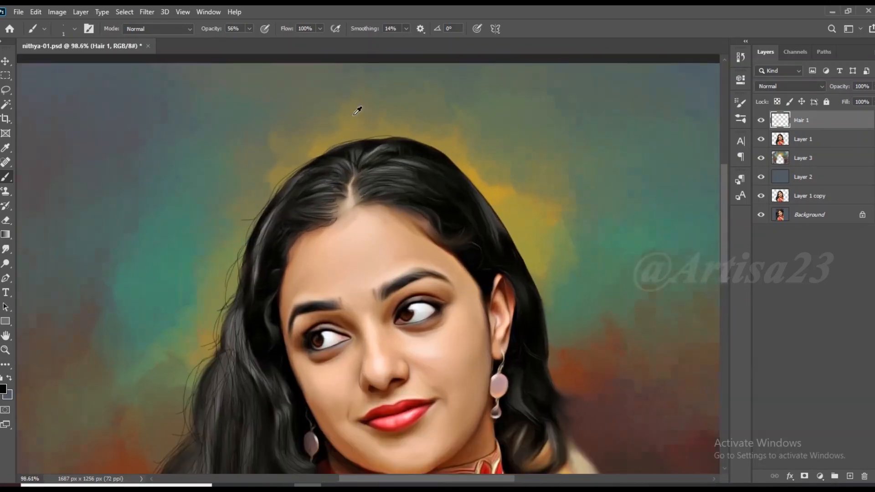
scroll(375, 152, up, 3)
scroll(326, 170, up, 2)
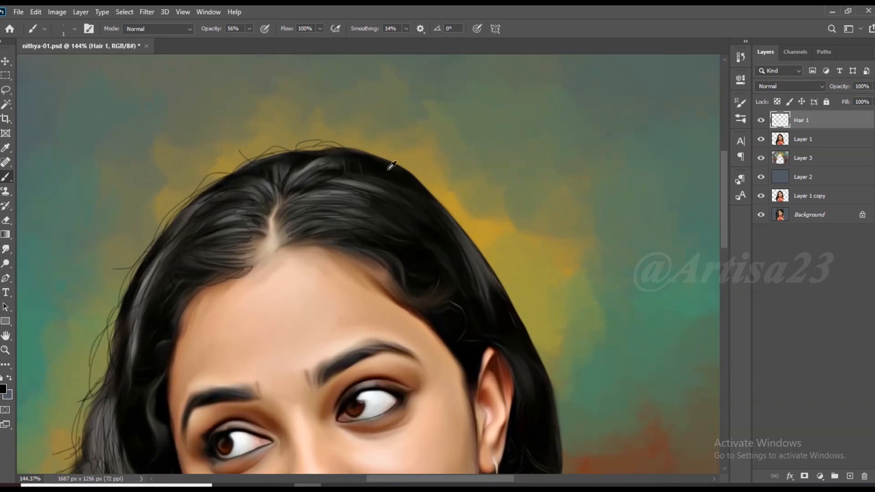
scroll(420, 219, down, 3)
scroll(420, 219, up, 3)
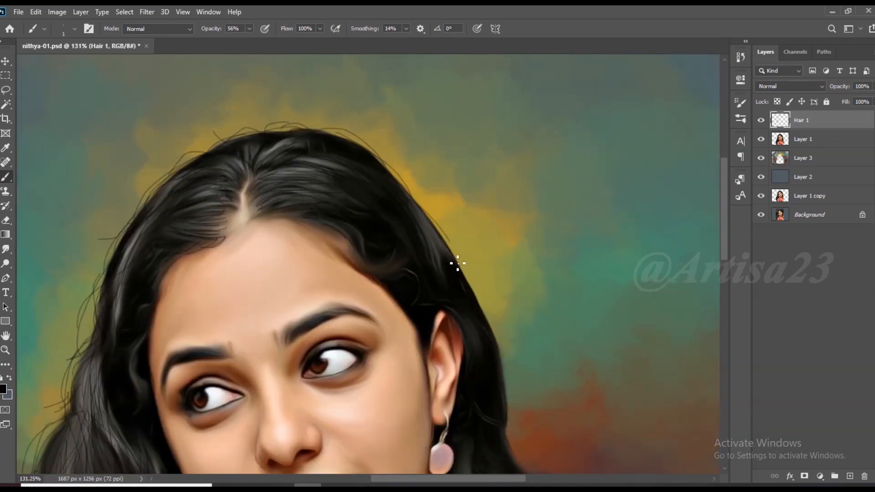
scroll(466, 340, down, 3)
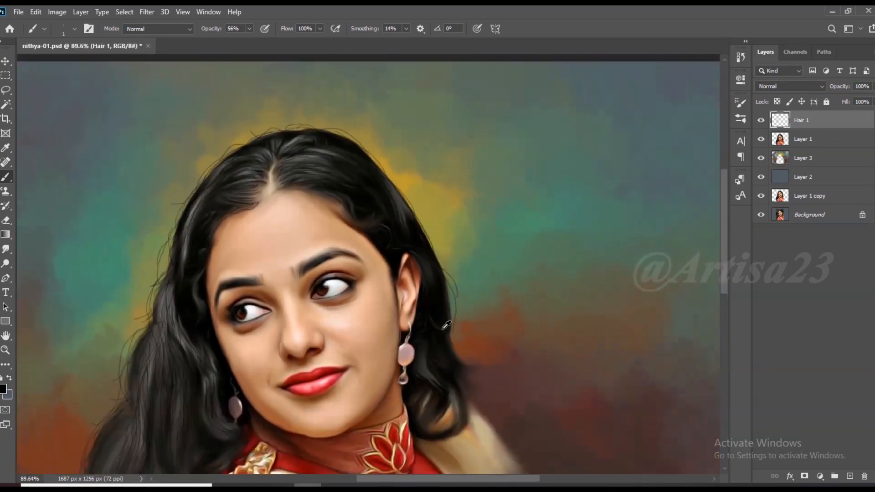
Step: Draw curved stray strands along the right edge of the hair and around the curl above the shoulder
scroll(446, 271, up, 2)
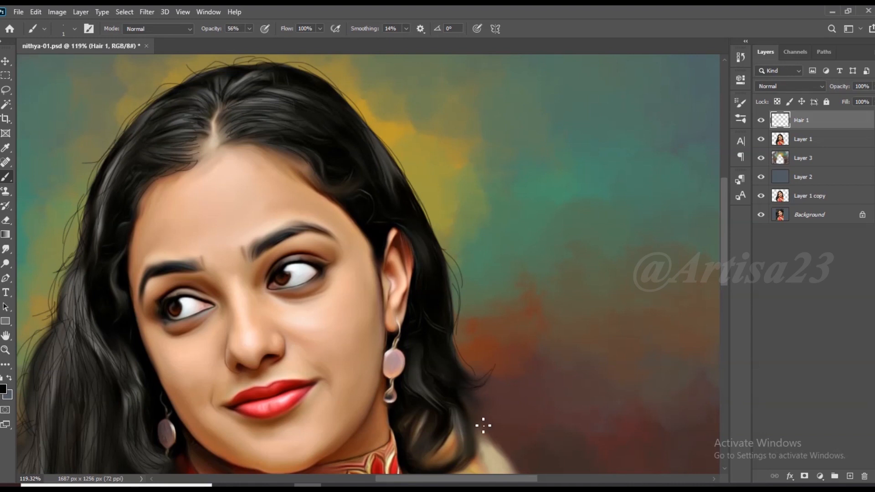
scroll(479, 457, down, 2)
scroll(418, 379, up, 2)
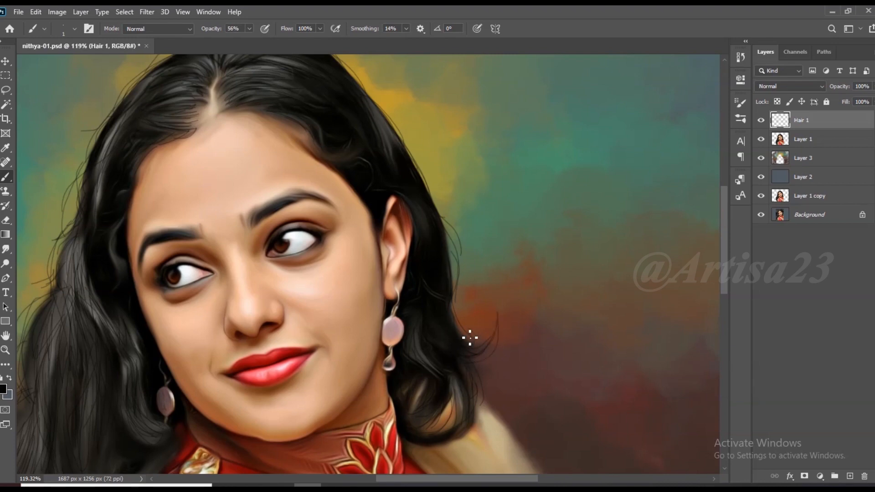
scroll(469, 337, down, 2)
scroll(442, 205, up, 3)
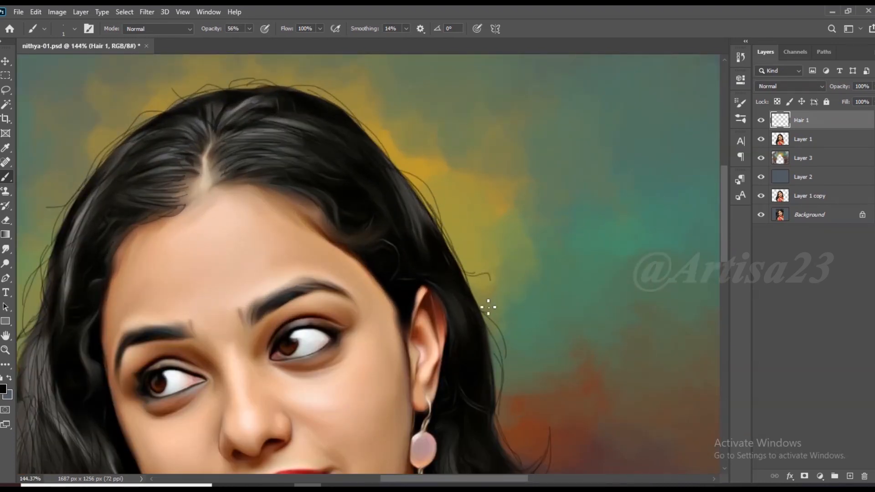
Step: Add fine black strands to the lower left hair ends beside the sleeve
scroll(488, 307, down, 5)
scroll(289, 324, up, 3)
scroll(197, 340, down, 3)
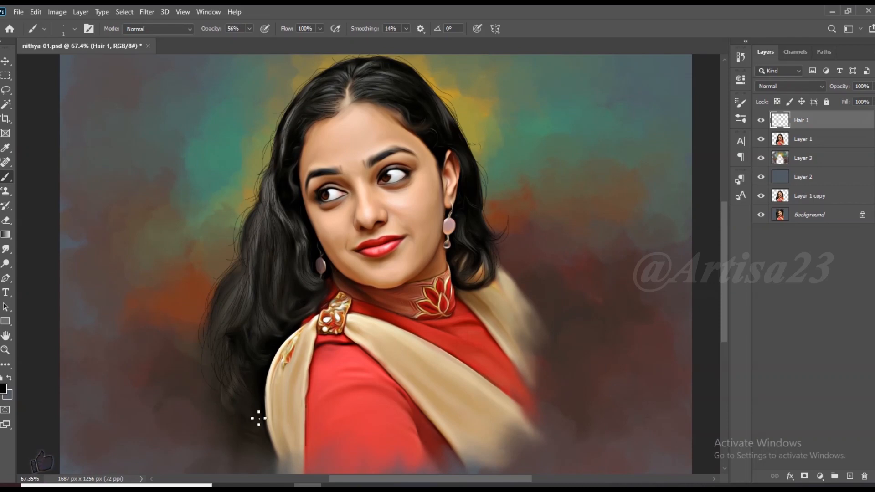
scroll(262, 398, up, 1)
scroll(274, 385, down, 2)
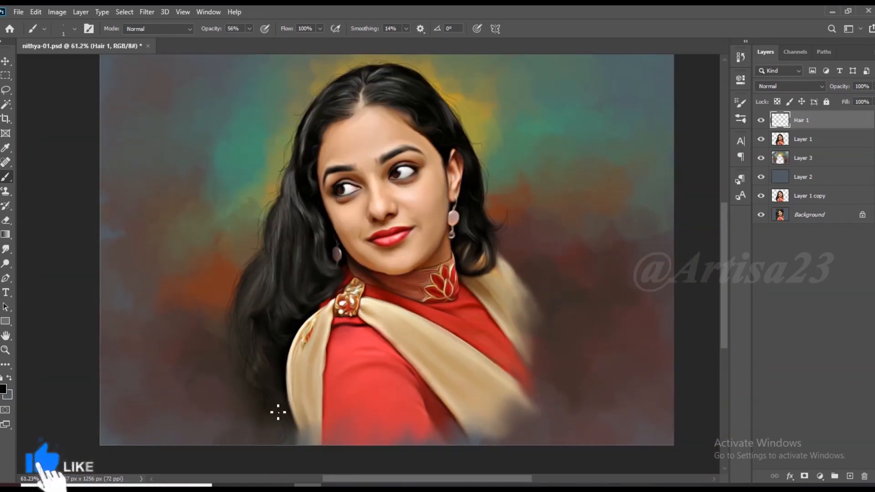
Step: Sample a grey from the hair and add fine light strands between the parting and the left temple
scroll(279, 292, up, 3)
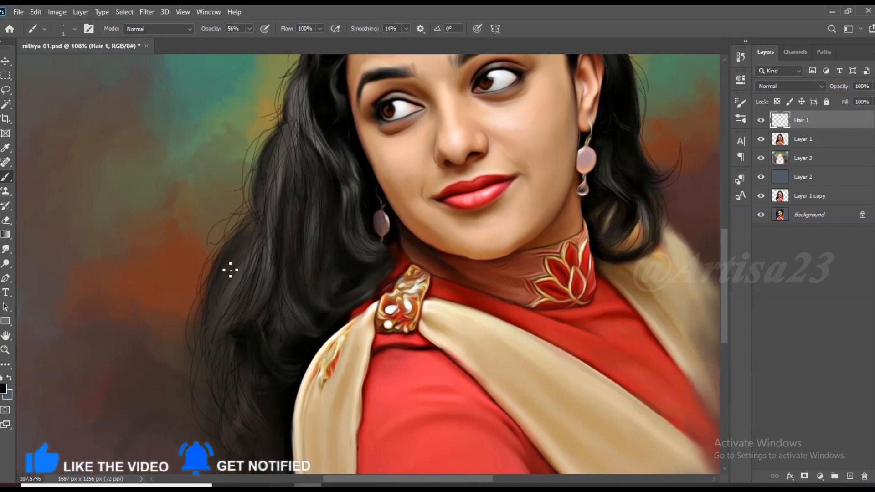
scroll(235, 315, down, 2)
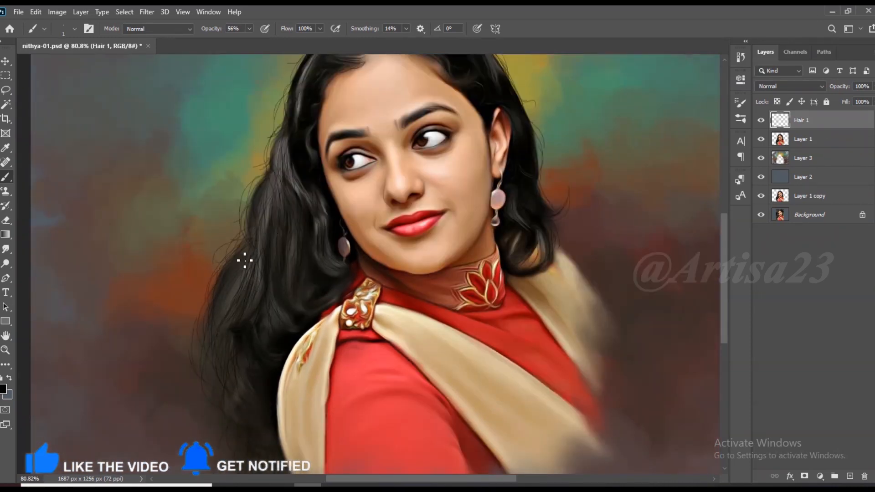
scroll(251, 265, up, 3)
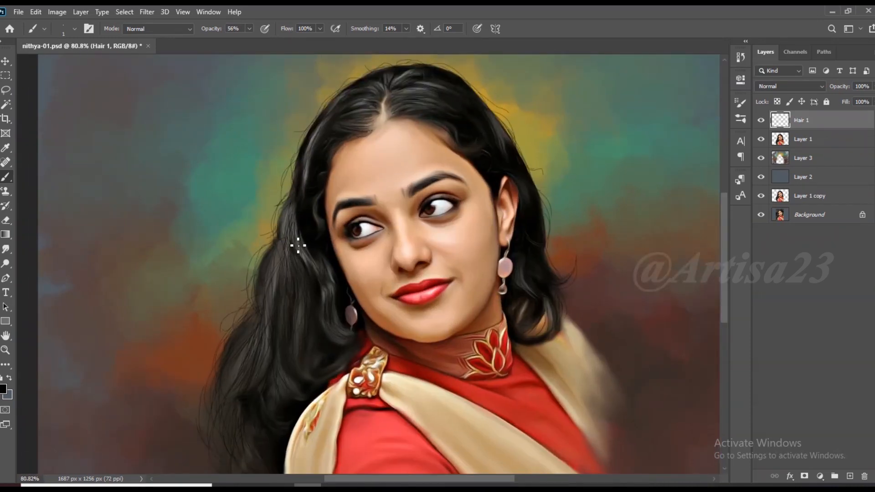
scroll(493, 278, up, 2)
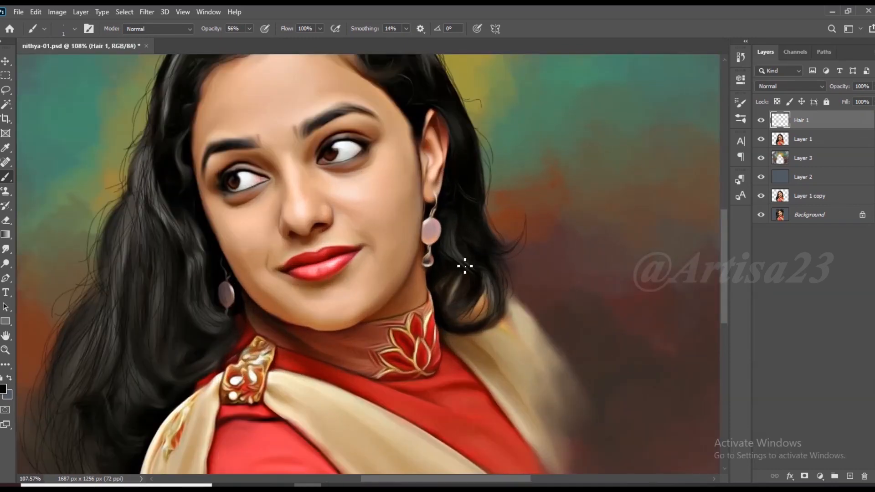
scroll(491, 272, down, 2)
scroll(491, 271, up, 3)
scroll(285, 159, up, 5)
alt+click(224, 254)
mouse_move(228, 231)
mouse_down()
mouse_move(294, 87)
mouse_move(337, 84)
mouse_up()
scroll(333, 142, up, 1)
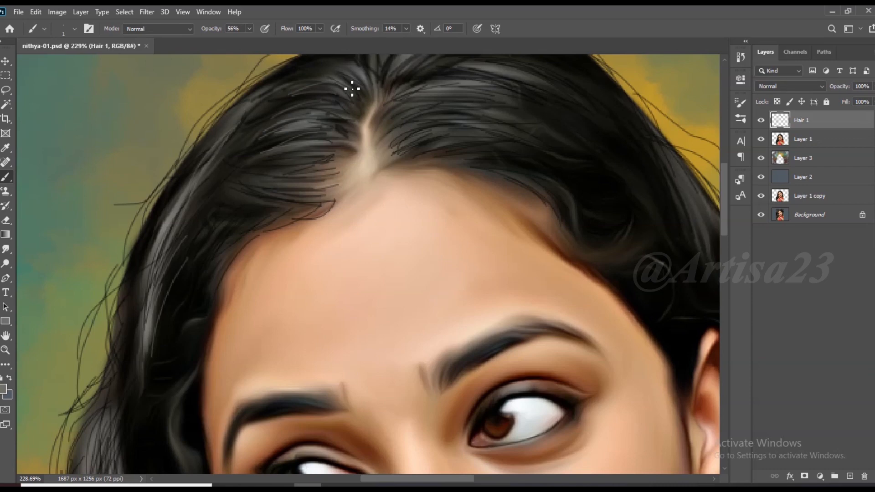
drag(308, 171, 250, 179)
mouse_move(312, 188)
mouse_down()
mouse_move(246, 193)
mouse_move(230, 207)
mouse_move(230, 249)
mouse_up()
Step: Continue the fine grey strands down the left locks beside the temple and cheek
scroll(260, 227, down, 1)
mouse_move(250, 216)
mouse_down()
mouse_move(213, 250)
mouse_move(223, 266)
mouse_move(218, 290)
mouse_up()
scroll(269, 195, down, 1)
drag(228, 300, 223, 358)
scroll(228, 310, down, 5)
scroll(256, 307, up, 4)
drag(213, 266, 211, 322)
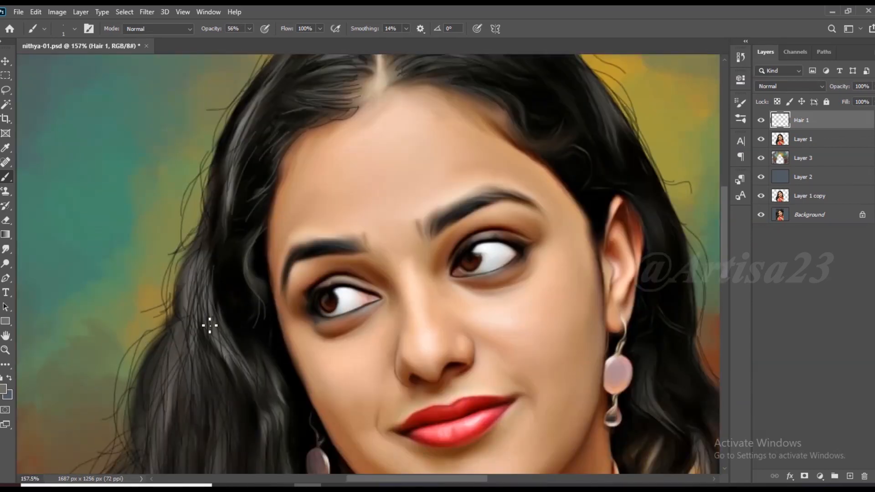
scroll(203, 256, down, 1)
scroll(179, 365, down, 2)
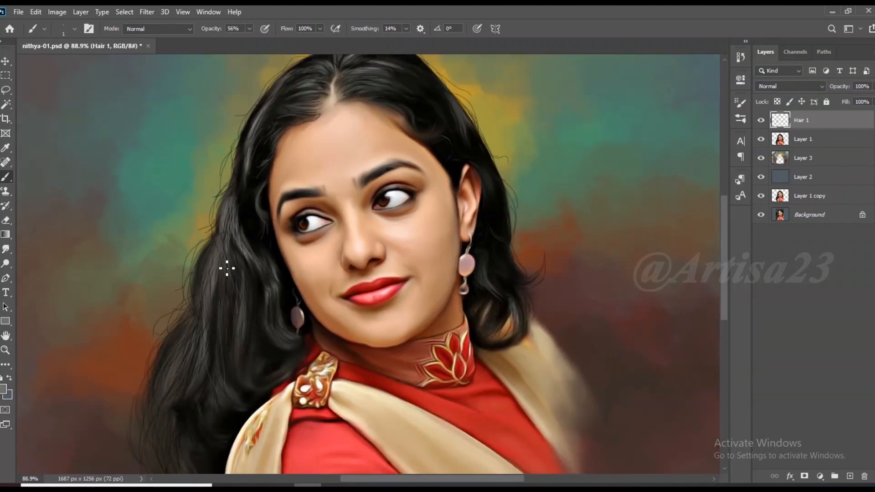
drag(227, 269, 235, 241)
Step: Add fine grey strands to the right-hand hair behind the ear and around the earring
scroll(488, 231, up, 3)
drag(487, 231, 379, 316)
drag(385, 274, 400, 335)
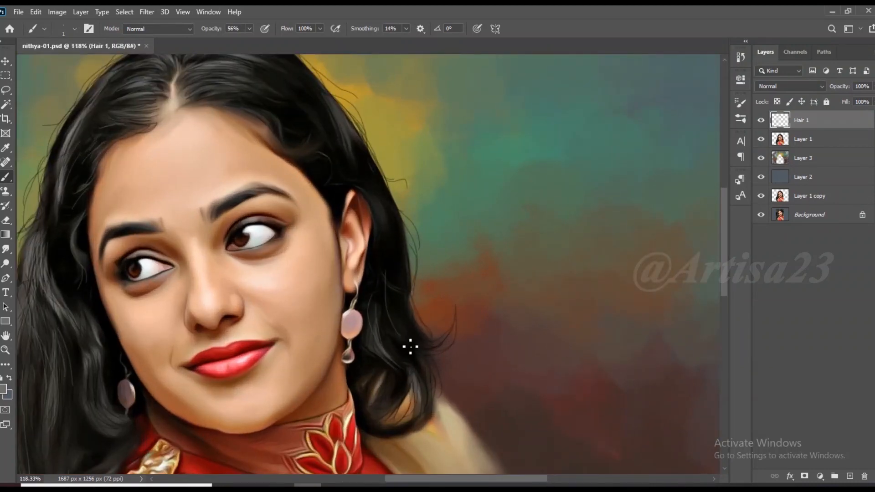
scroll(353, 195, up, 2)
drag(354, 195, 355, 301)
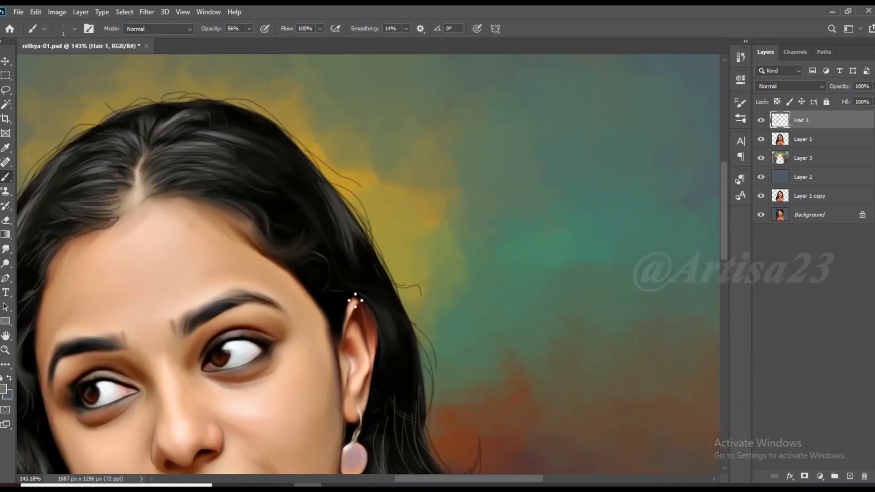
Step: Paint fine grey strands over the hair right of the parting, from the front hairline up to the crown
scroll(269, 219, up, 2)
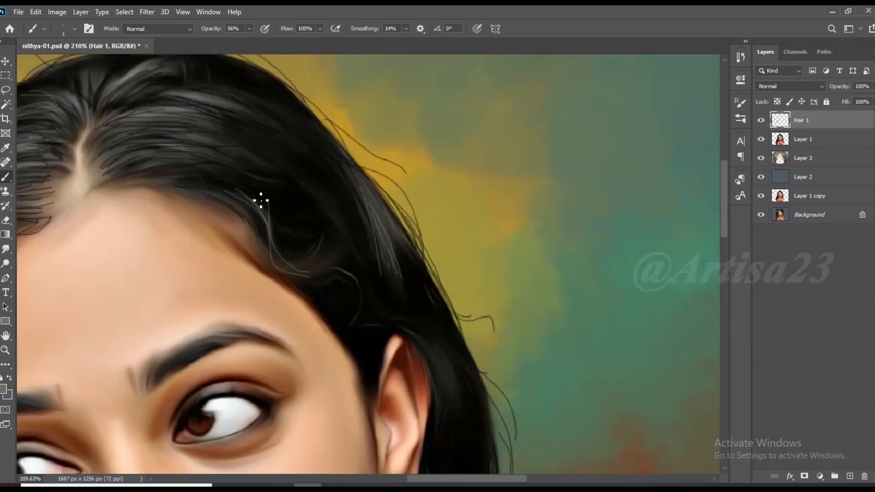
drag(261, 200, 301, 239)
drag(198, 172, 265, 183)
drag(164, 180, 249, 194)
drag(168, 160, 250, 158)
drag(193, 138, 247, 151)
drag(207, 133, 278, 139)
drag(167, 119, 219, 106)
drag(166, 131, 200, 116)
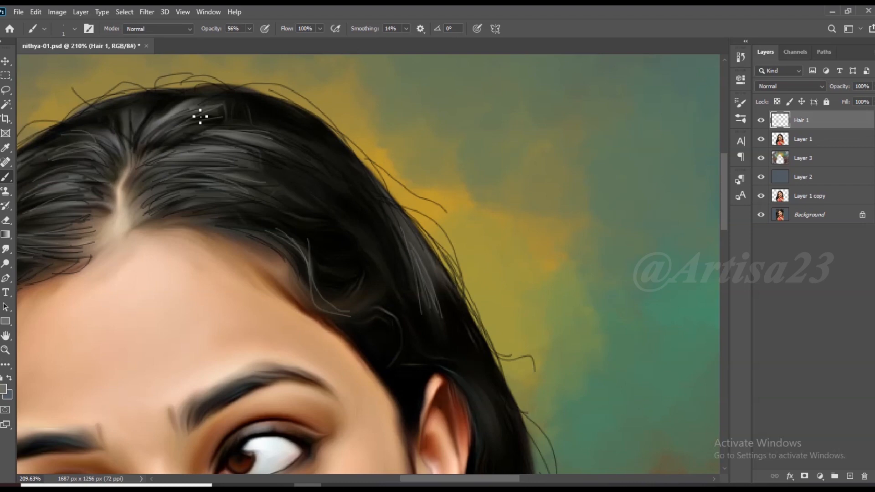
Step: Draw longer grey strands across the dark hair on the upper right side, down toward the temple
drag(257, 125, 321, 139)
drag(226, 120, 325, 142)
drag(320, 155, 364, 218)
drag(267, 154, 325, 203)
drag(308, 221, 391, 276)
Step: Sample black from the image and draw fine dark strands along the front hairline on both sides of the parting
scroll(401, 212, down, 2)
scroll(365, 251, up, 7)
scroll(387, 207, down, 14)
scroll(287, 357, up, 8)
alt+click(288, 353)
scroll(288, 351, down, 8)
scroll(383, 182, up, 10)
scroll(402, 182, up, 2)
drag(319, 173, 385, 173)
drag(285, 175, 369, 155)
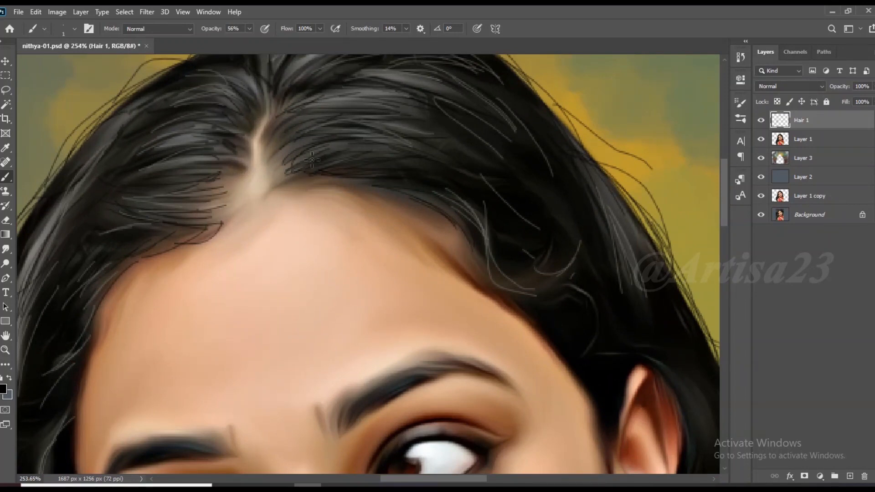
mouse_move(249, 176)
mouse_down()
mouse_move(210, 193)
mouse_move(208, 225)
mouse_up()
Step: Add short dark strands at the right temple hairline and fine grey strands in the hair above the ear
scroll(274, 195, down, 2)
mouse_move(377, 202)
mouse_down()
mouse_move(430, 244)
mouse_move(382, 221)
mouse_up()
drag(409, 249, 371, 223)
scroll(512, 272, down, 2)
scroll(518, 254, up, 2)
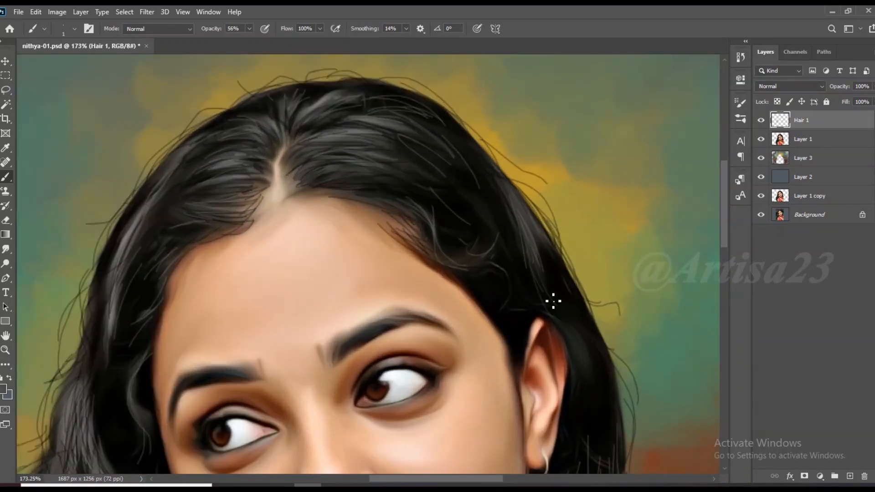
drag(474, 267, 515, 244)
scroll(260, 297, down, 3)
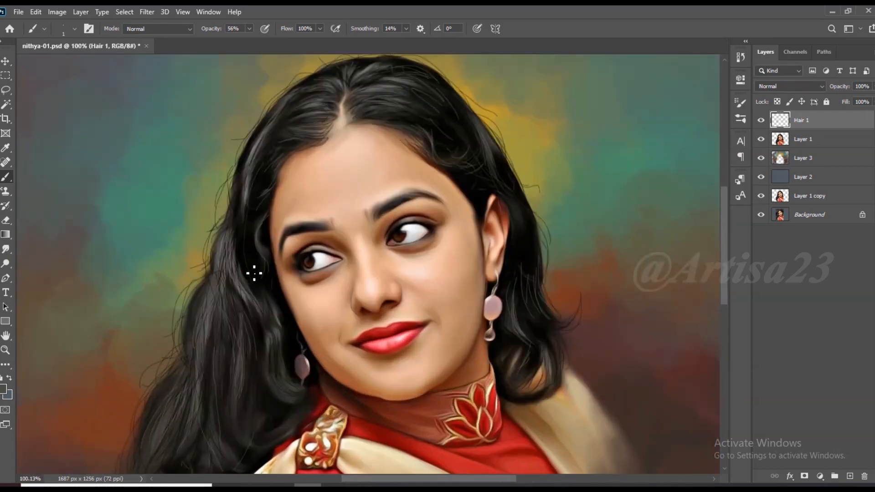
Step: Add fine strands to the lower left locks above the shoulder ornament
scroll(238, 302, up, 2)
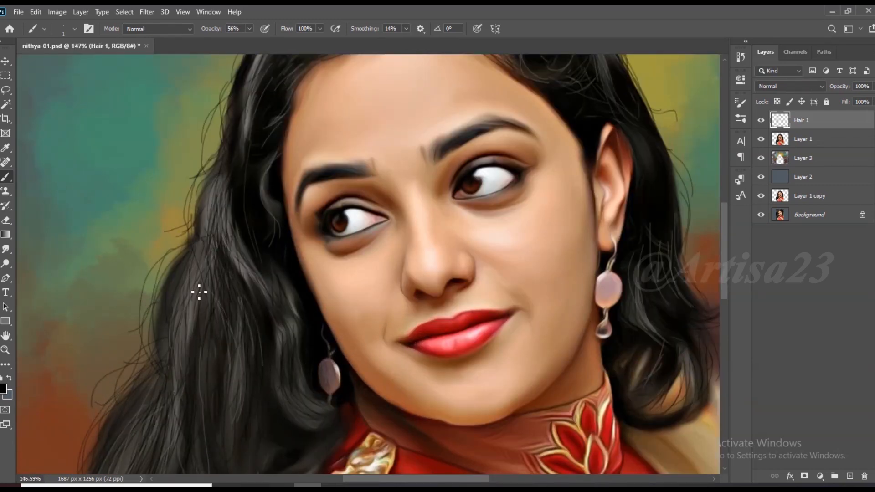
scroll(214, 324, down, 3)
scroll(256, 381, up, 2)
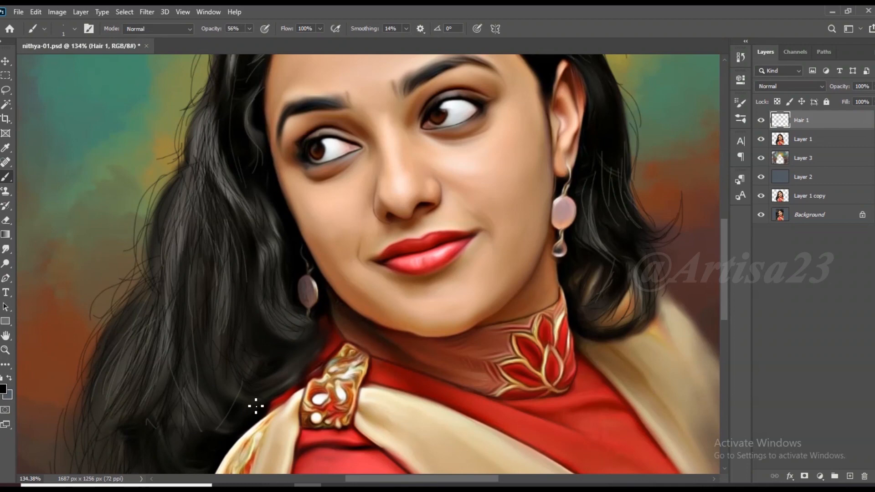
scroll(242, 363, up, 2)
scroll(214, 366, down, 1)
scroll(263, 319, down, 2)
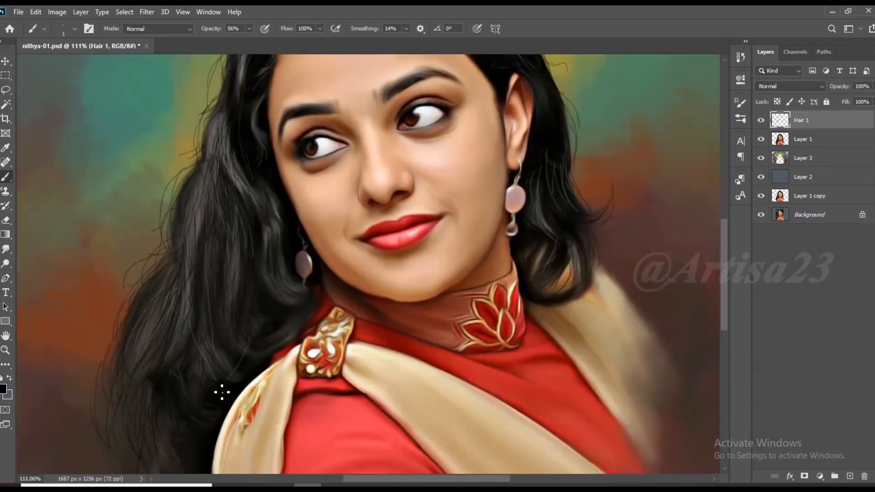
scroll(159, 382, down, 3)
scroll(427, 166, up, 3)
scroll(431, 174, up, 3)
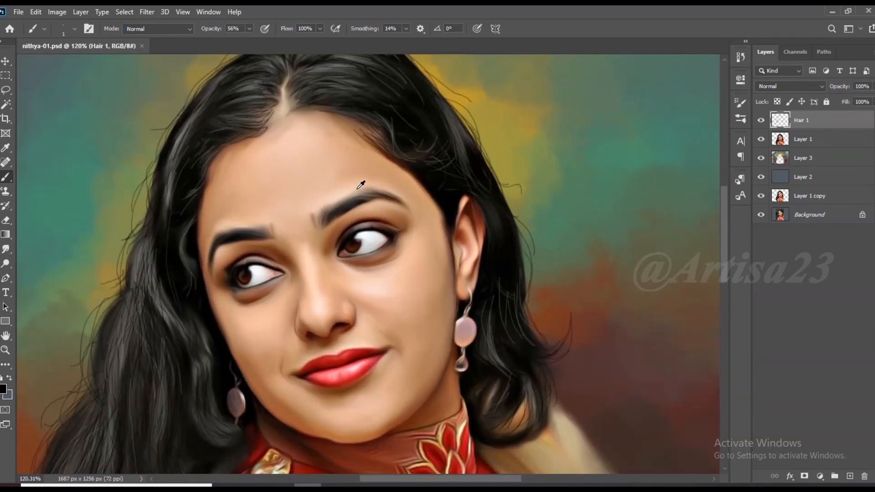
Step: Sample a grey from the hair and create a new top layer named Eyebro
scroll(397, 153, up, 4)
scroll(456, 166, down, 3)
scroll(270, 120, up, 2)
alt+click(270, 120)
scroll(319, 160, down, 2)
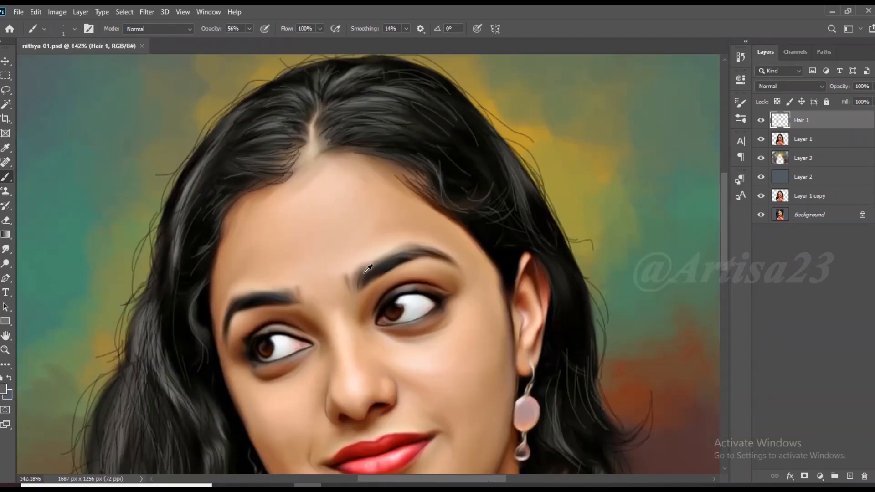
scroll(365, 269, up, 2)
click(850, 476)
double_click(805, 120)
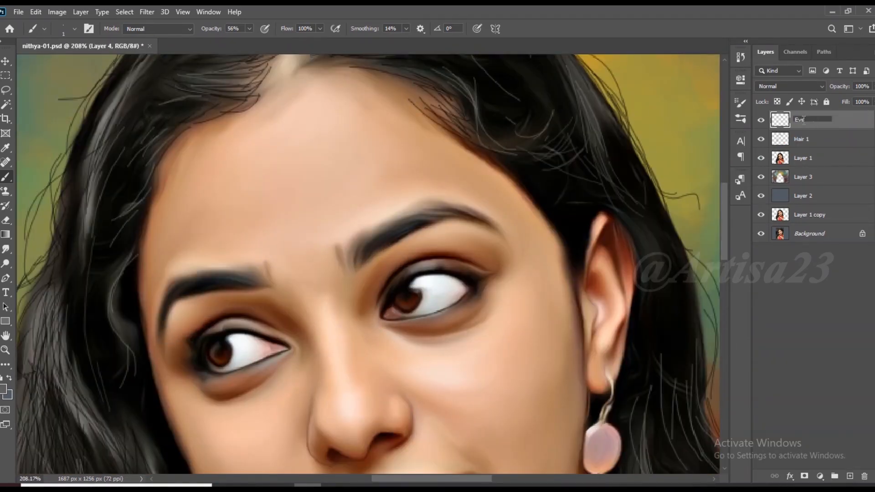
text(Eyebro)
key(Return)
Step: Draw fine grey hair strokes inside the right and left eyebrows
scroll(320, 237, up, 3)
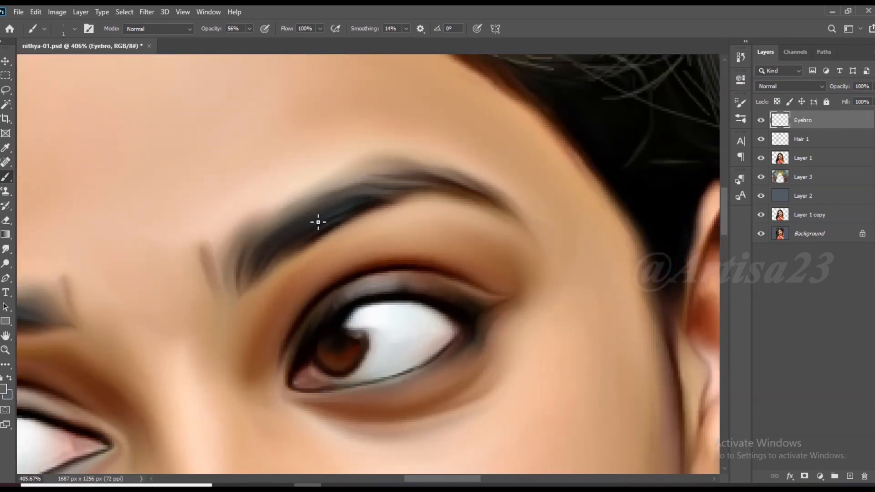
drag(294, 225, 274, 244)
scroll(401, 192, down, 3)
scroll(176, 262, up, 3)
mouse_move(210, 244)
mouse_down()
mouse_move(168, 238)
mouse_move(150, 246)
mouse_up()
drag(167, 254, 121, 256)
scroll(302, 241, down, 4)
scroll(200, 260, up, 1)
Step: Set the foreground colour to black and draw fine black hairs along the right eyebrow
click(4, 390)
click(702, 291)
click(715, 151)
click(792, 151)
key(b)
scroll(429, 205, up, 4)
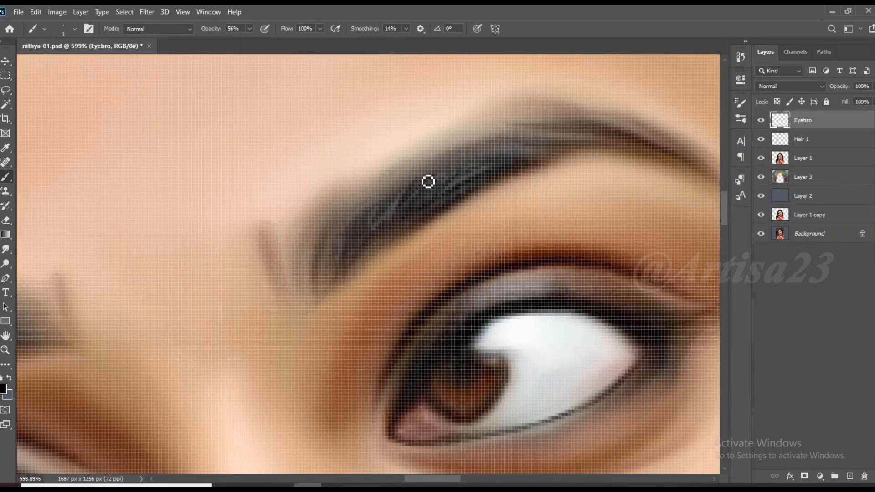
drag(327, 264, 342, 220)
drag(315, 271, 317, 228)
drag(495, 153, 579, 125)
mouse_move(565, 119)
mouse_down()
mouse_move(602, 130)
mouse_move(534, 126)
mouse_move(541, 131)
mouse_move(494, 141)
mouse_up()
scroll(592, 130, down, 4)
scroll(591, 130, up, 2)
drag(494, 154, 468, 162)
Step: Draw fine black hairs along the left eyebrow from its inner end to the outer tail
scroll(563, 147, down, 4)
scroll(369, 201, up, 5)
drag(378, 201, 314, 181)
mouse_move(388, 199)
mouse_down()
mouse_move(353, 176)
mouse_move(381, 171)
mouse_up()
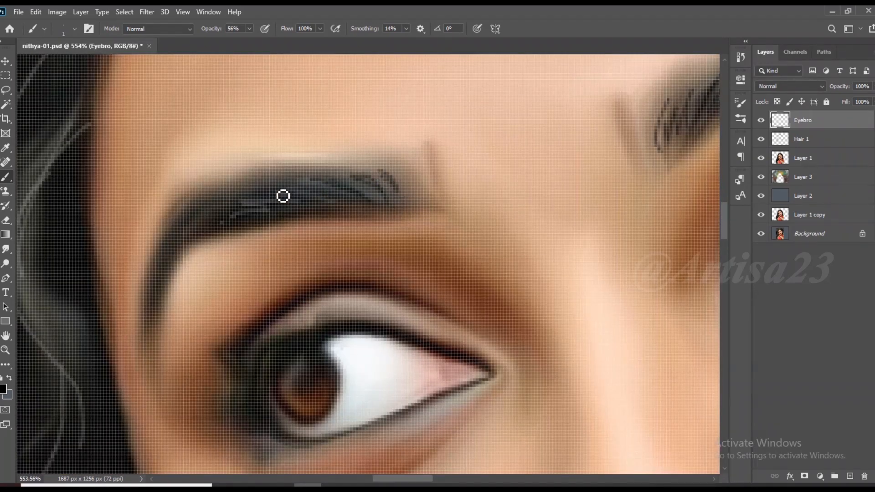
mouse_move(246, 181)
mouse_down()
mouse_move(201, 214)
mouse_move(153, 299)
mouse_up()
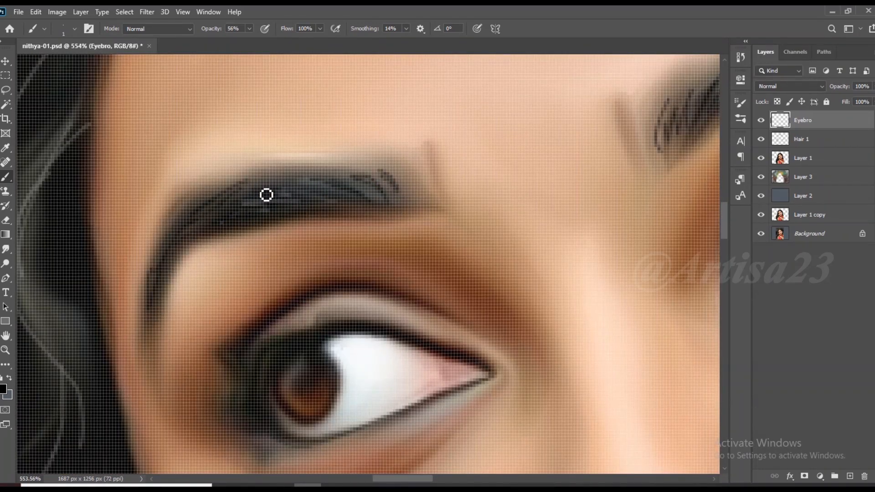
scroll(363, 180, down, 4)
scroll(302, 219, up, 2)
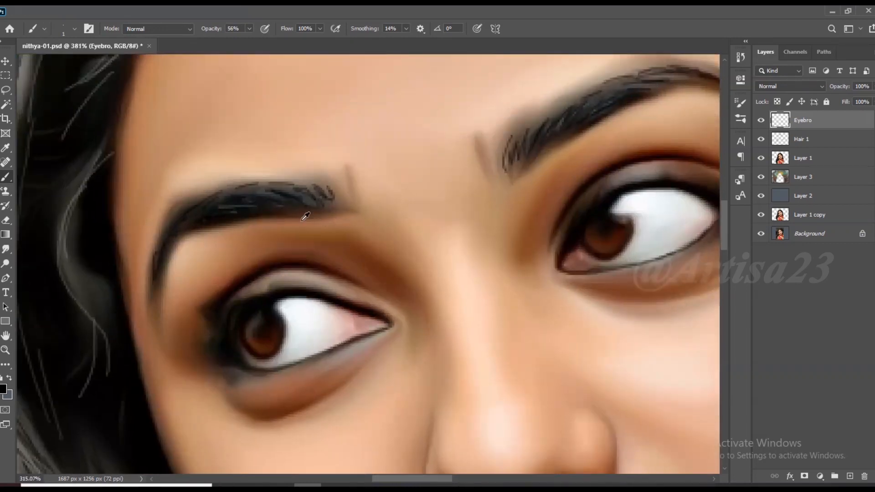
Step: Create a new layer named Furr above the eyebrow layer
scroll(357, 232, down, 5)
scroll(356, 232, up, 2)
scroll(364, 212, down, 3)
click(850, 476)
text(Furr)
key(Return)
Step: Paint short black lashes along the upper lid of the right eye
scroll(407, 166, up, 10)
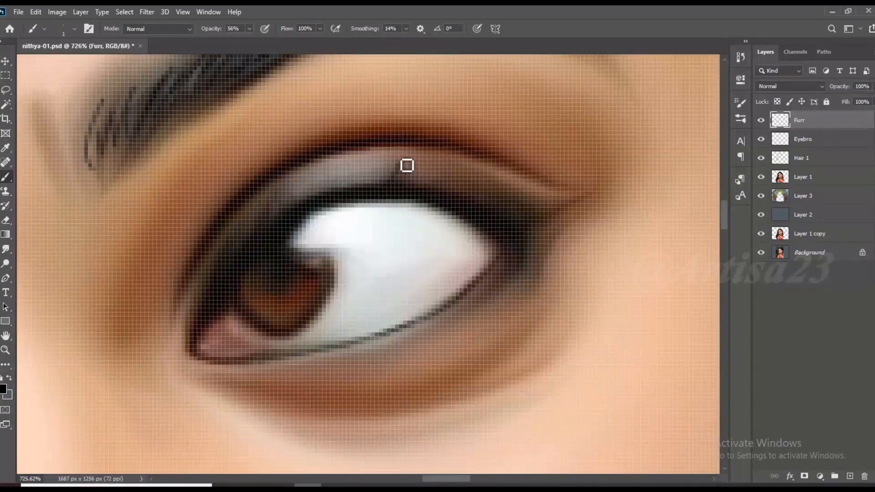
mouse_move(409, 186)
mouse_down()
mouse_move(427, 169)
mouse_move(510, 189)
mouse_up()
drag(528, 222, 542, 210)
mouse_move(338, 192)
mouse_down()
mouse_move(345, 177)
mouse_move(318, 185)
mouse_up()
drag(282, 211, 289, 196)
drag(261, 225, 267, 213)
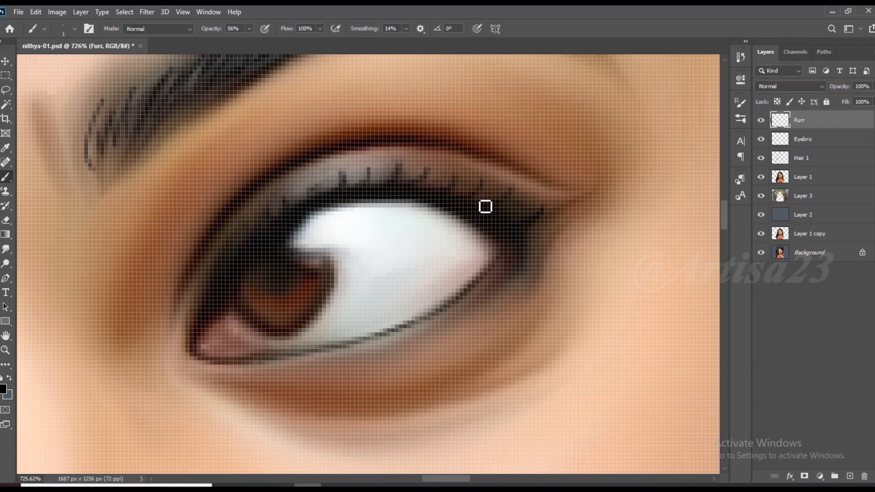
Step: Paint short black lashes along the upper lid and around the outer corner of the left eye
scroll(526, 191, down, 3)
scroll(523, 195, down, 4)
scroll(205, 267, up, 5)
mouse_move(214, 263)
mouse_down()
mouse_move(210, 252)
mouse_move(232, 245)
mouse_up()
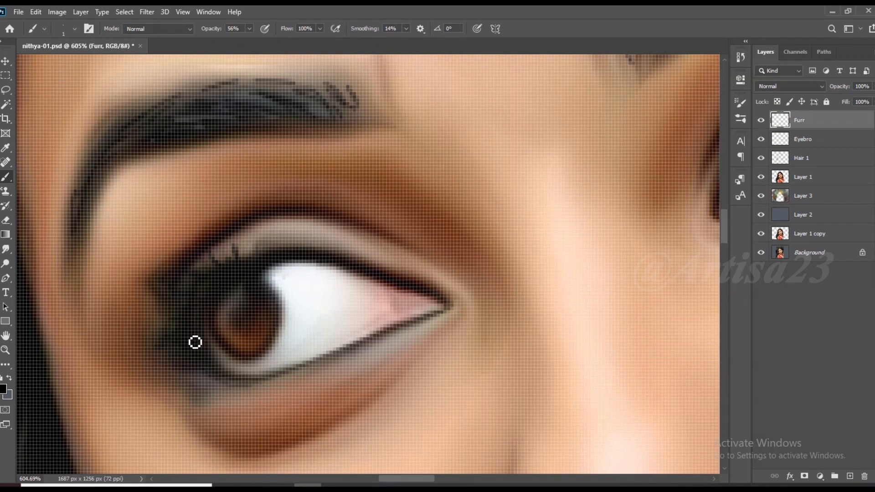
drag(185, 324, 146, 319)
drag(192, 355, 156, 369)
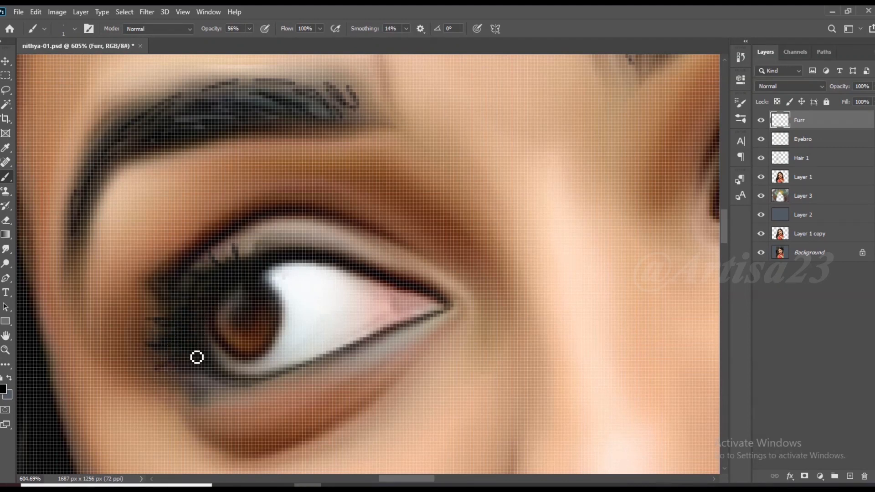
scroll(237, 284, down, 2)
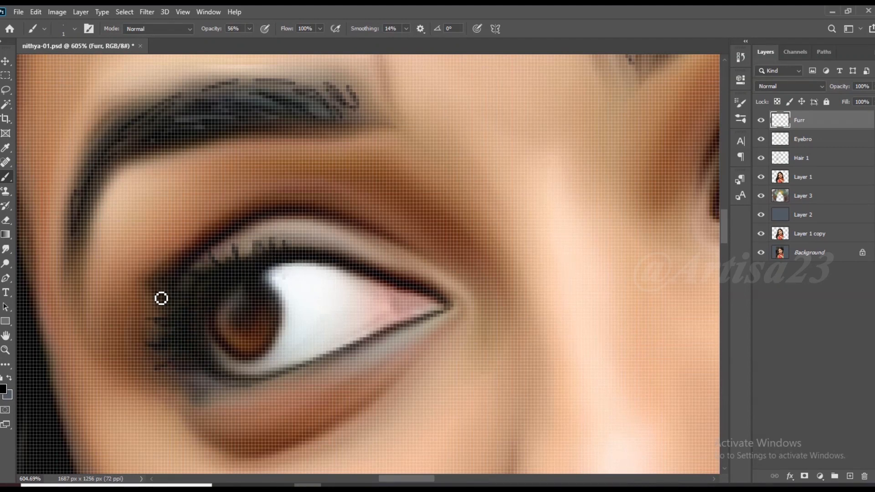
scroll(189, 301, down, 2)
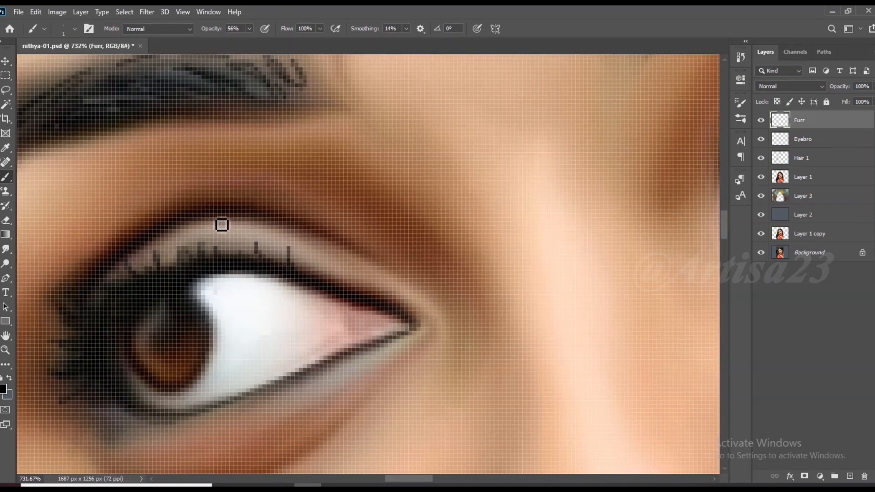
Step: Paint short dark brown lashes along the lower lid of the left eye
scroll(223, 237, down, 2)
scroll(225, 250, up, 4)
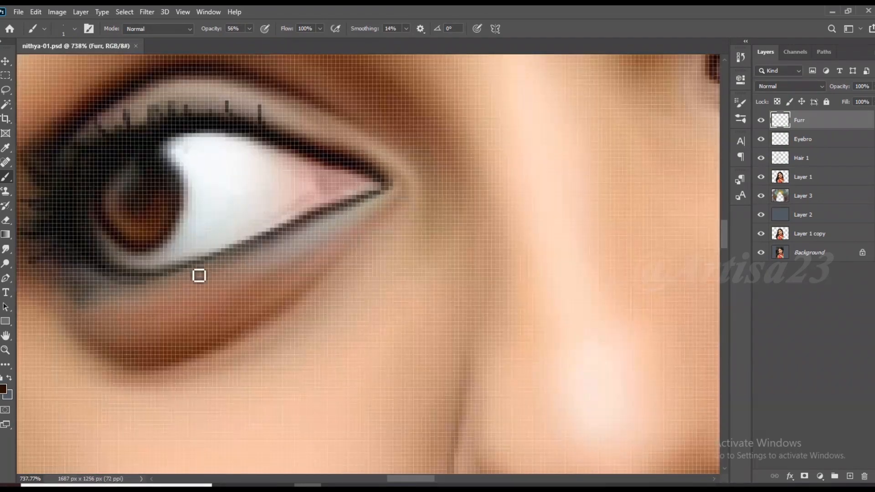
mouse_move(221, 255)
mouse_down()
mouse_move(220, 267)
mouse_move(239, 267)
mouse_up()
drag(246, 249, 247, 258)
mouse_move(192, 270)
mouse_down()
mouse_move(195, 283)
mouse_move(165, 291)
mouse_up()
drag(144, 282, 142, 288)
Step: Paint short dark brown lashes along the lower lid of the right eye
scroll(86, 286, down, 4)
scroll(491, 190, up, 4)
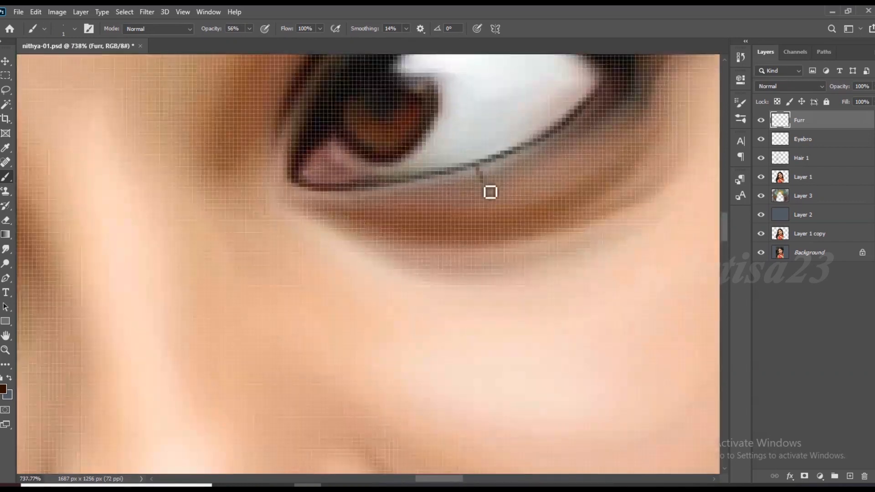
scroll(533, 169, down, 1)
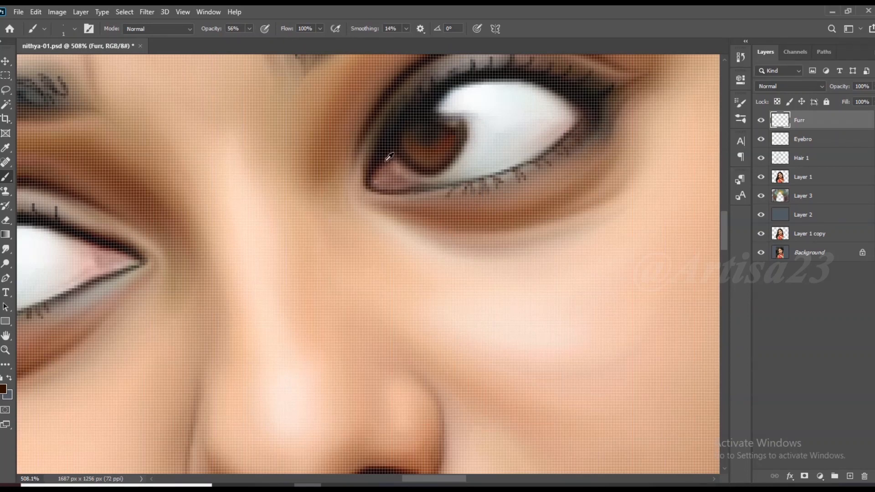
scroll(382, 179, down, 3)
scroll(381, 180, down, 5)
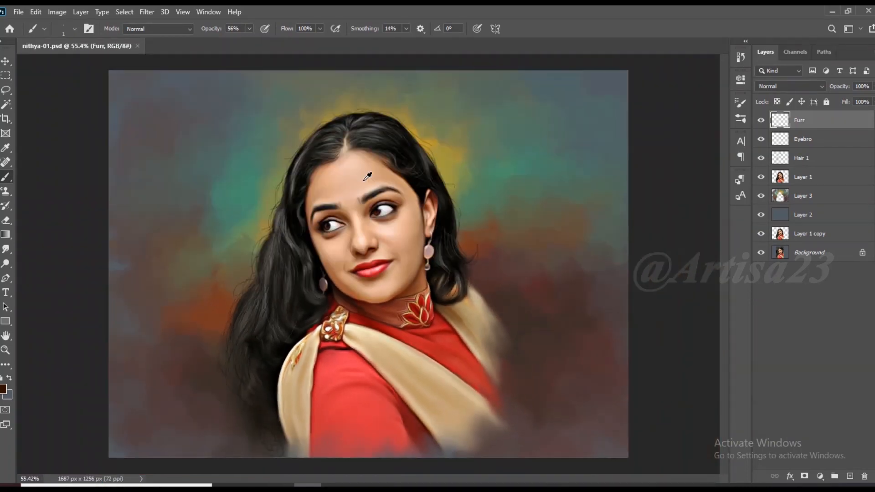
Step: Create a new layer above Furr and name it Color 1
scroll(408, 256, up, 2)
scroll(405, 260, down, 3)
click(850, 477)
double_click(808, 120)
key(Return)
scroll(450, 218, down, 1)
scroll(450, 218, up, 3)
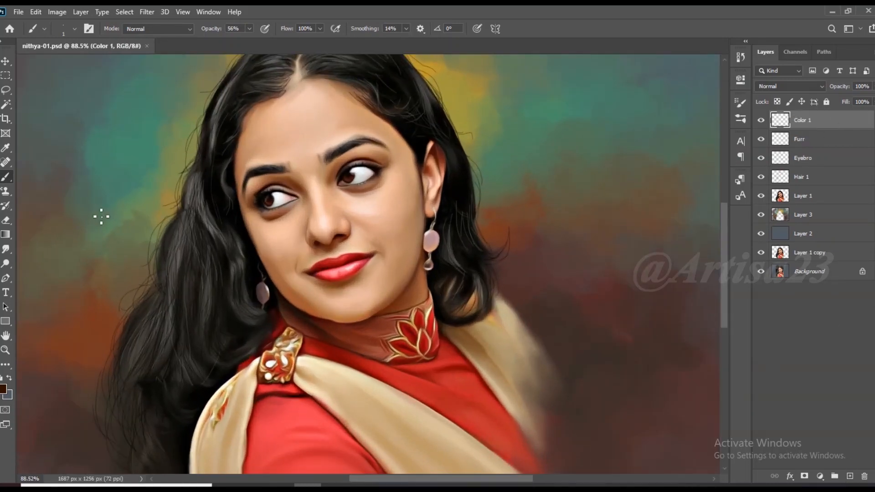
Step: Set the foreground colour to dark red #670101 and the Color 1 layer's blend mode to Color
click(3, 389)
click(714, 150)
click(700, 233)
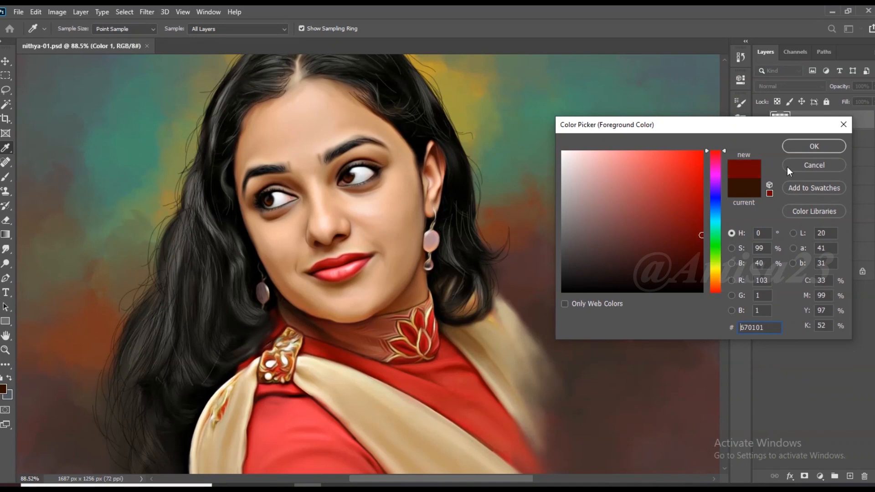
click(814, 146)
click(805, 87)
click(769, 348)
click(741, 118)
click(584, 182)
click(741, 119)
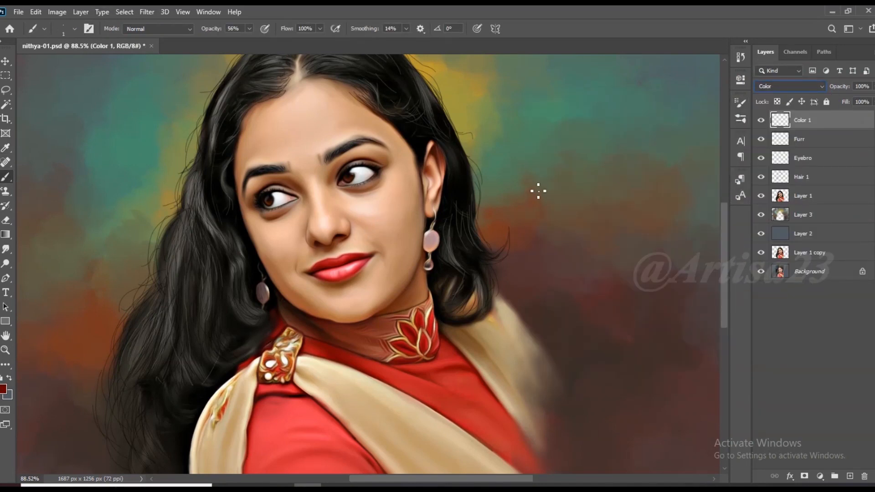
Step: Load the figure's outline as a selection and set up a soft 45 px brush at 12% opacity
click(5, 61)
click(5, 178)
key(])
key(])
key(])
key(])
key(])
key(])
key(])
key(])
key(])
key(])
key(])
key(])
key(])
key(])
key(])
key(])
drag(249, 30, 226, 40)
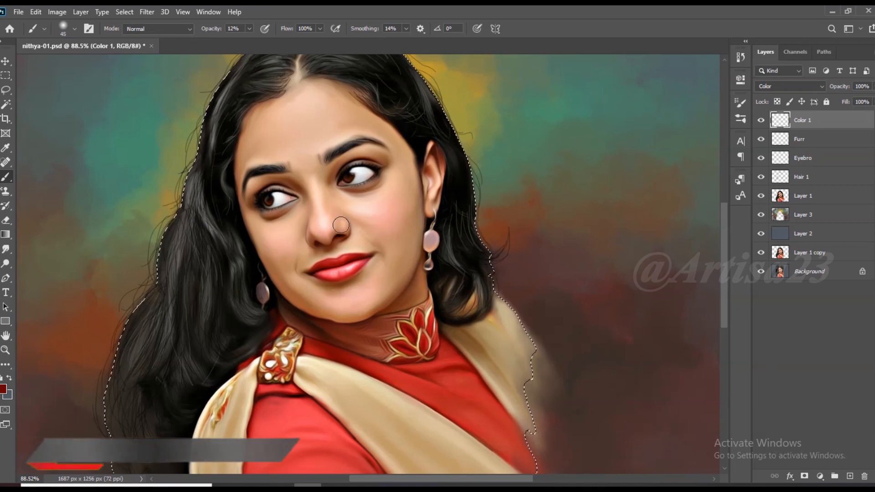
Step: Paint a soft dark red blush over the cheeks, nose and forehead, enlarging the brush to 60 px
key(bracketright)
key(bracketright)
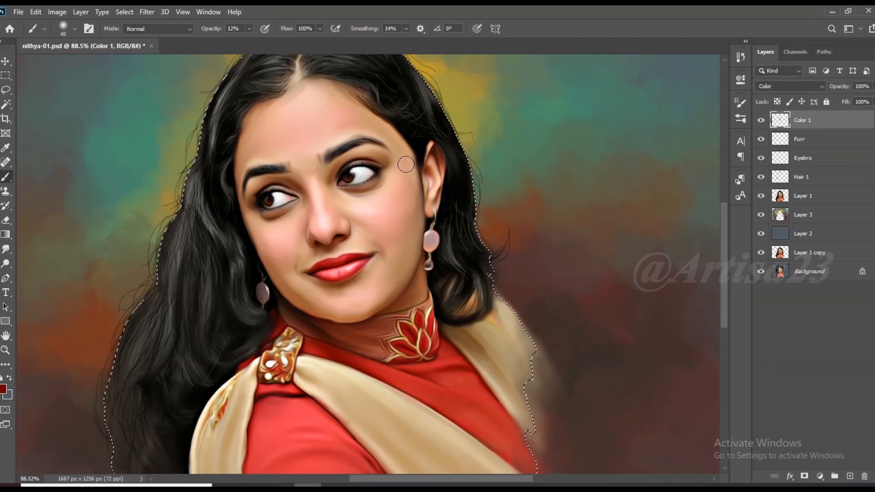
key(bracketright)
key(bracketright)
key(bracketright)
key(bracketright)
scroll(340, 166, down, 4)
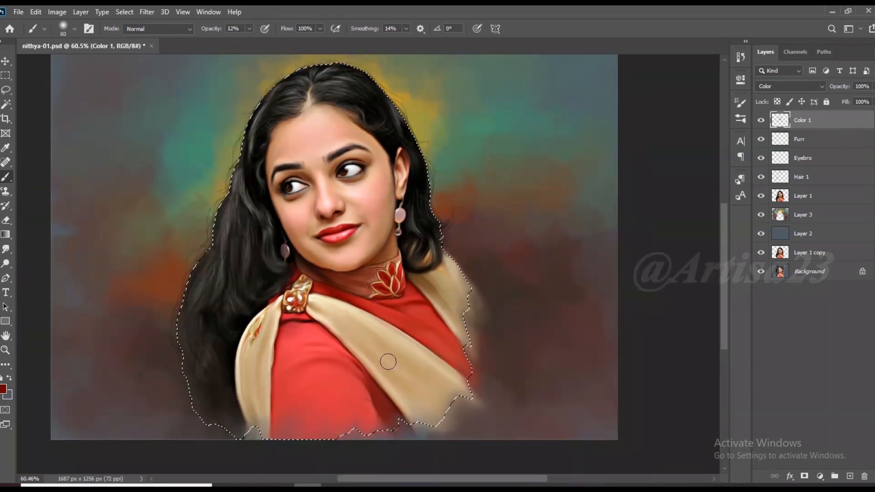
scroll(386, 169, up, 4)
scroll(386, 170, down, 2)
scroll(378, 185, up, 2)
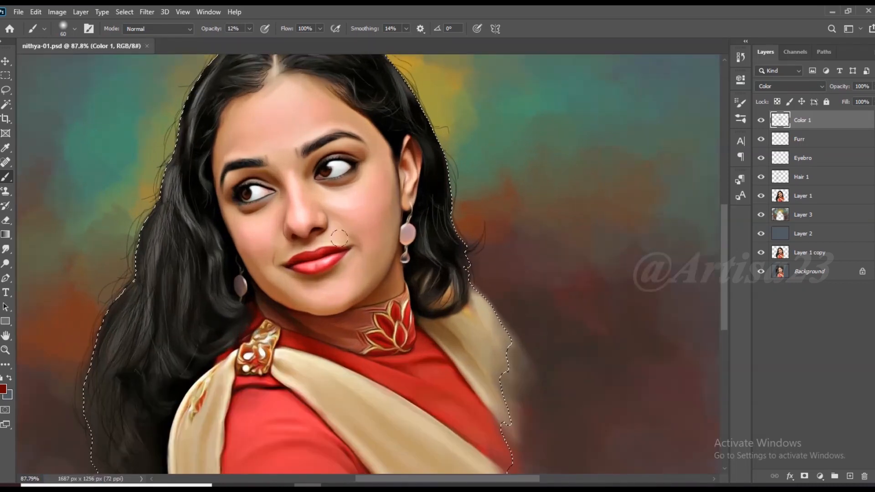
Step: Blend the red blush on the cheeks and around the mouth with an 80 px Smudge tool at 54% strength
scroll(353, 242, down, 3)
click(6, 249)
scroll(356, 178, up, 3)
key(bracketright)
key(bracketright)
key(bracketright)
key(bracketright)
key(bracketright)
key(bracketright)
key(bracketright)
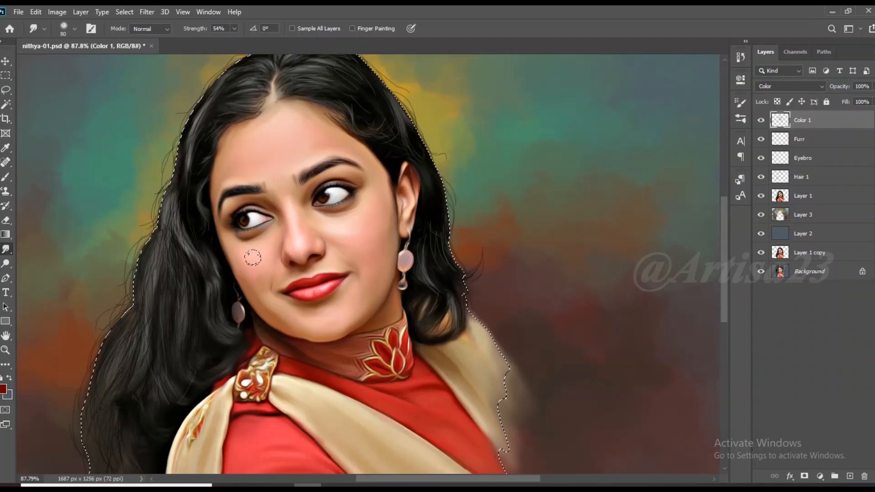
key(bracketright)
key(bracketleft)
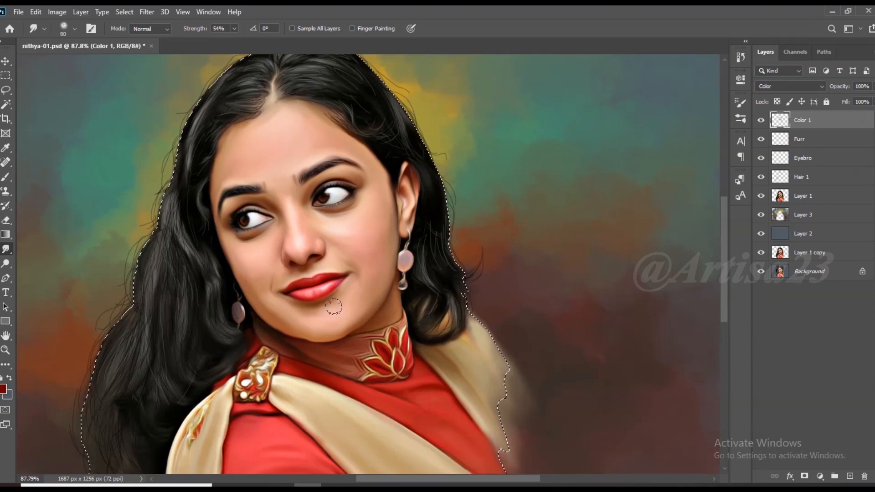
scroll(334, 307, down, 4)
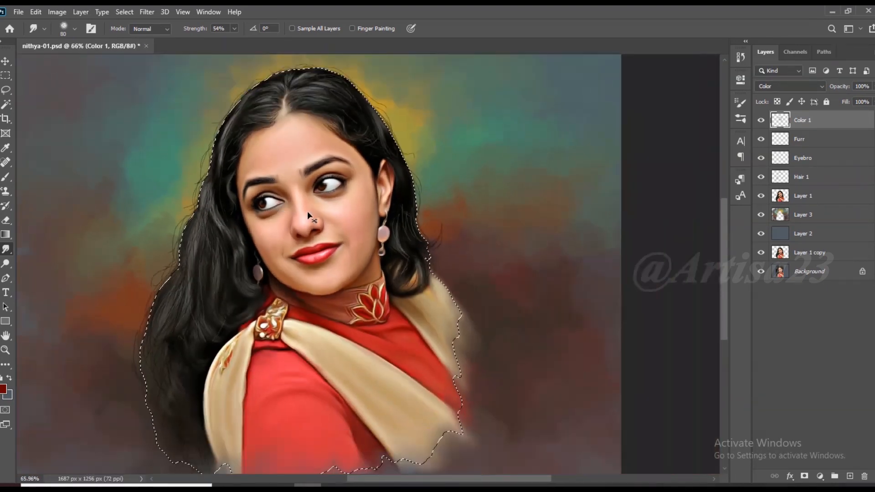
Step: Create a new layer above Color 1 and name it Color 2
key(ctrl+shift+alt+n)
double_click(806, 120)
text(Color 2)
key(Return)
scroll(416, 213, up, 3)
Step: Set the foreground colour to light orange and the Color 2 layer's blend mode to Color
click(3, 389)
drag(714, 223, 713, 279)
click(666, 157)
click(814, 146)
click(789, 86)
click(778, 346)
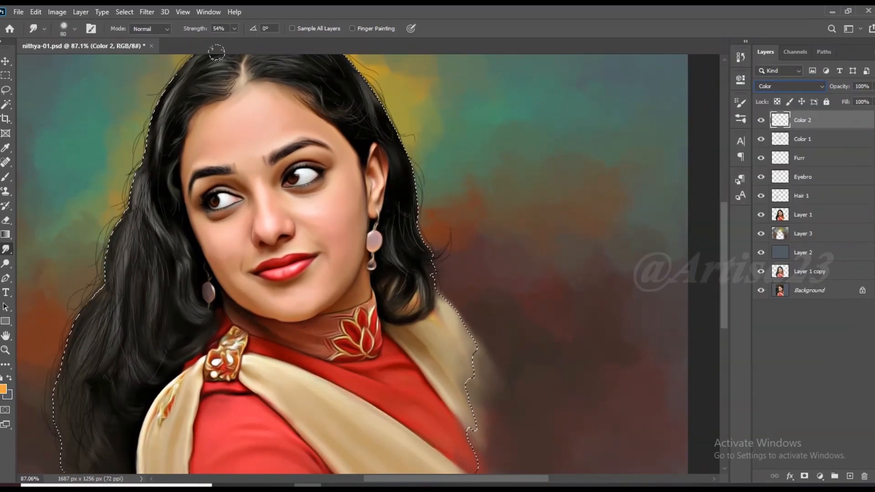
Step: Paint a faint orange tint around the eyes, nose and chin with a 30 to 35 px brush at 12% opacity
key(b)
key(bracketright)
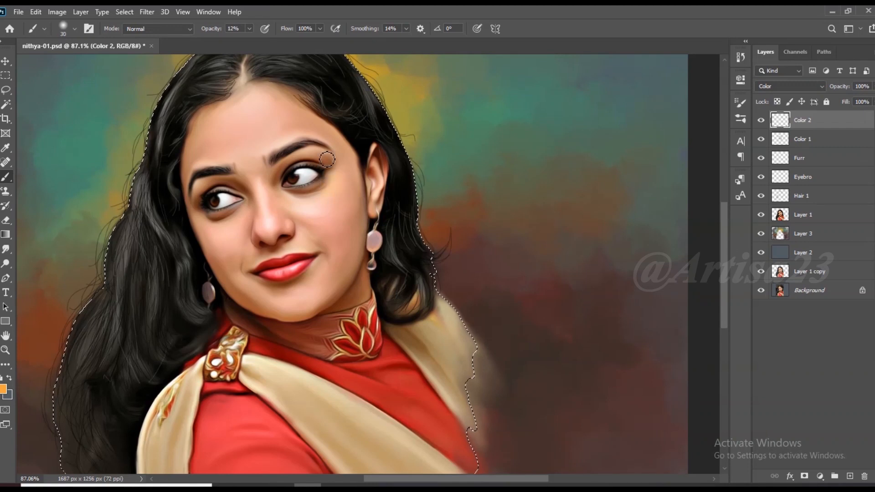
key(bracketleft)
key(bracketleft)
key(bracketleft)
key(bracketleft)
key(bracketleft)
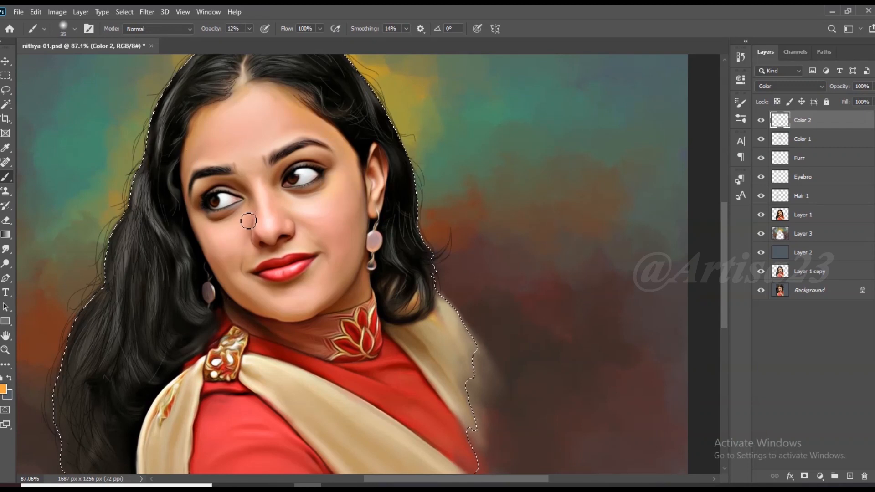
key(bracketright)
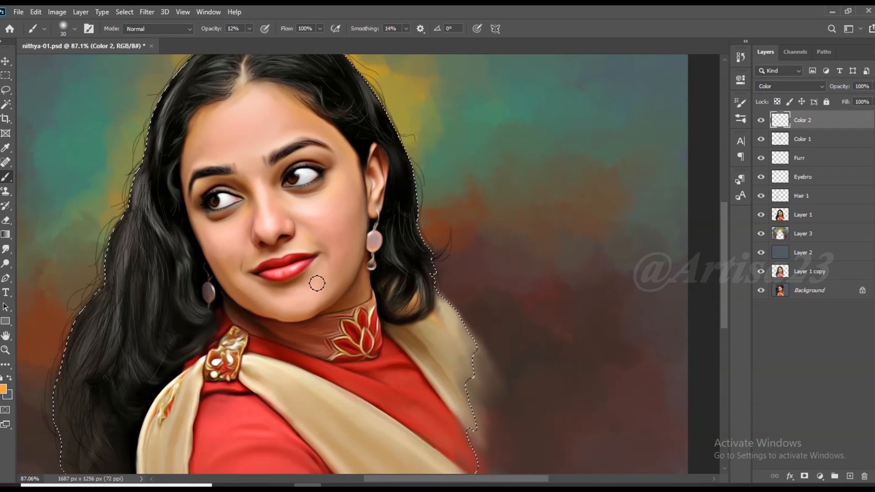
key(bracketright)
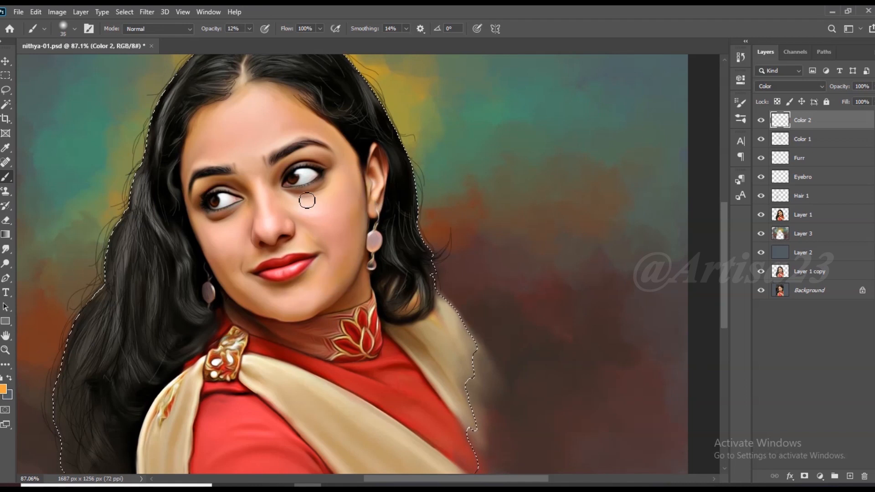
Step: Extend the orange tint along the cheek edges and forehead, enlarging the brush to 60 px
key(bracketright)
key(bracketright)
key(bracketright)
key(bracketright)
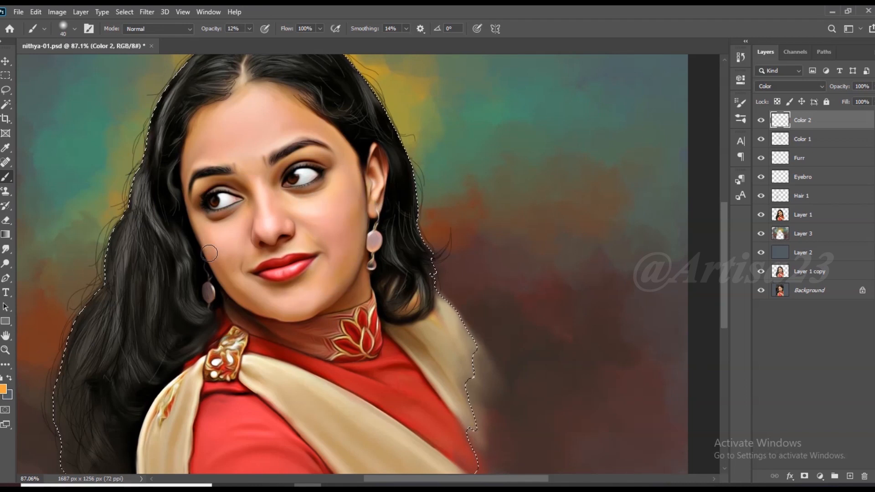
scroll(237, 273, down, 6)
scroll(351, 179, up, 6)
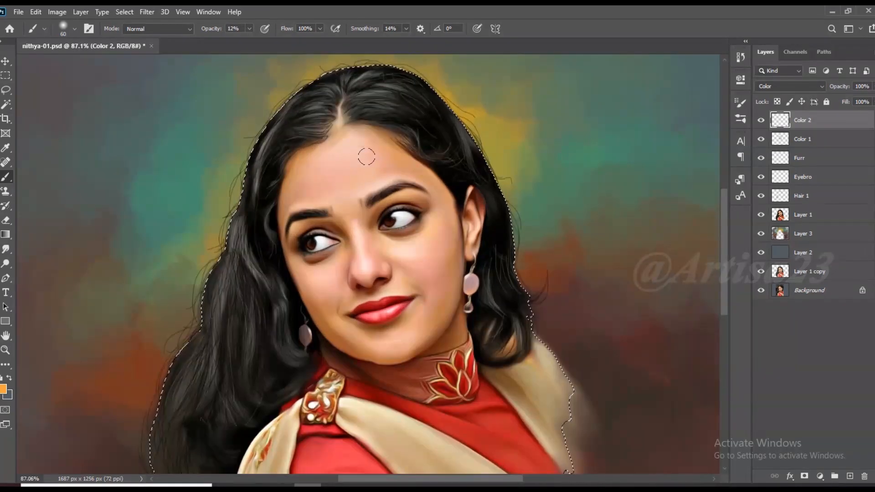
scroll(361, 230, down, 5)
scroll(397, 284, up, 4)
scroll(400, 278, up, 1)
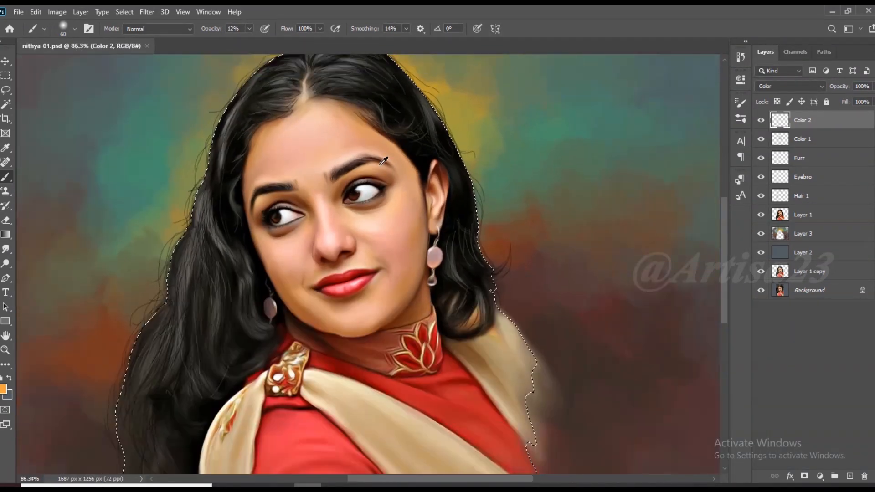
Step: Smudge the orange tint smooth over the forehead and cheeks with a 70 to 90 px brush, and save the file
key(r)
drag(394, 210, 411, 178)
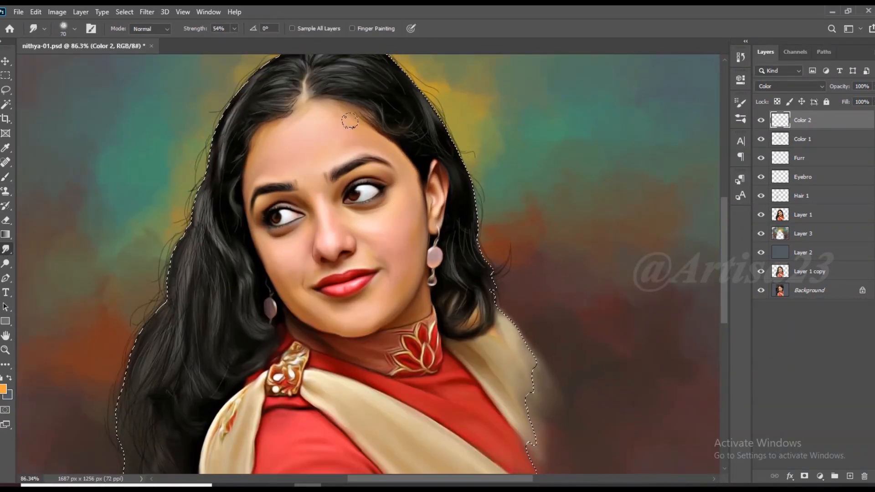
key(bracketright)
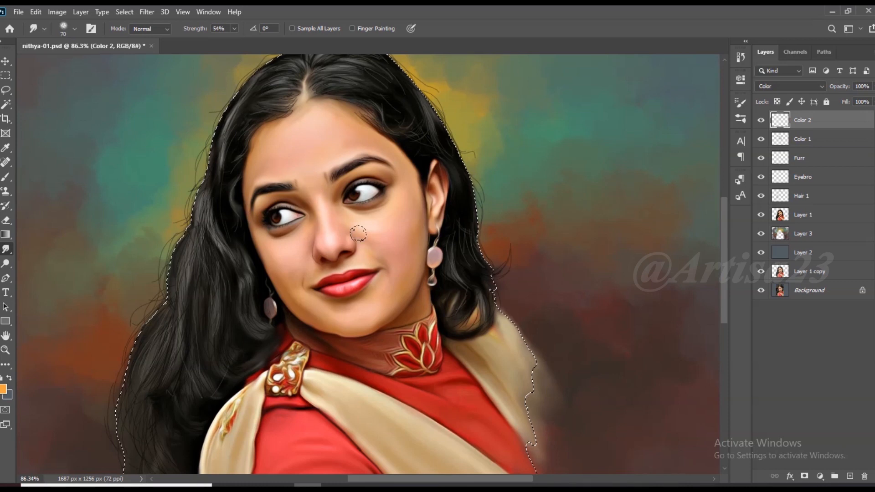
key(bracketright)
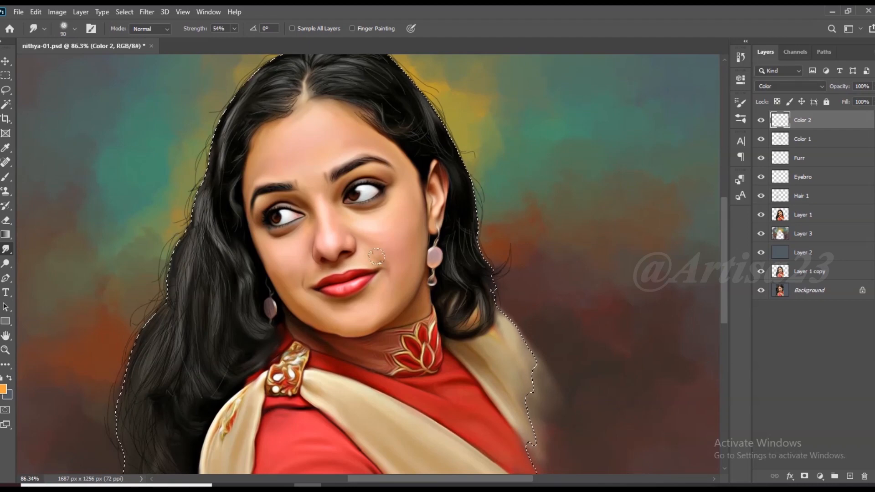
scroll(357, 238, down, 2)
key(ctrl+s)
Step: On the Color 1 layer, tint the farther eye's inner corner and the ear with dark red, and save the file
key(alt+bracketleft)
click(4, 388)
click(716, 290)
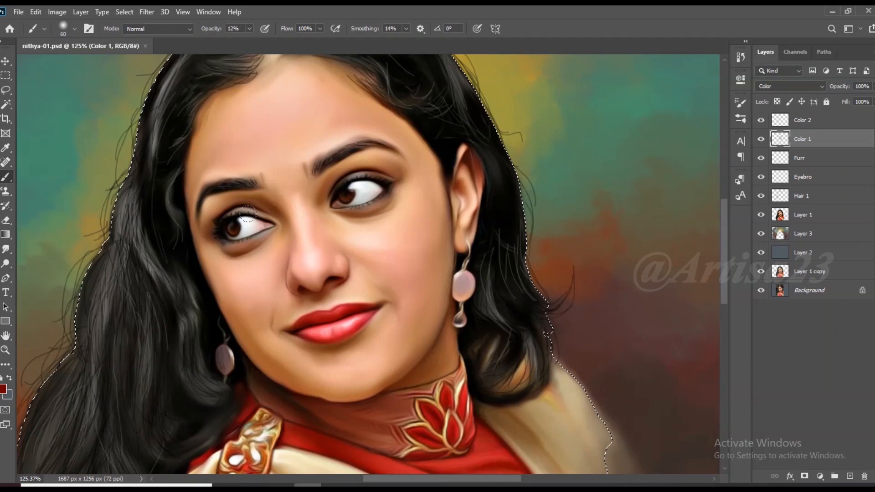
click(272, 227)
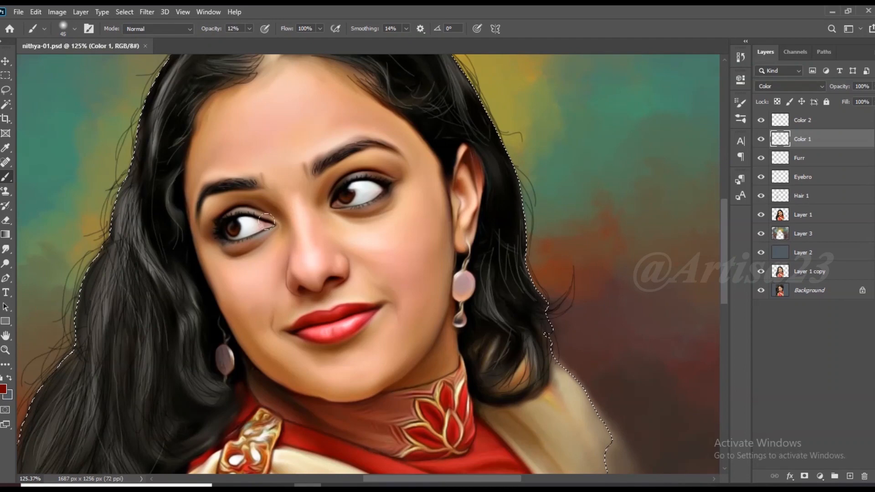
key(bracketright)
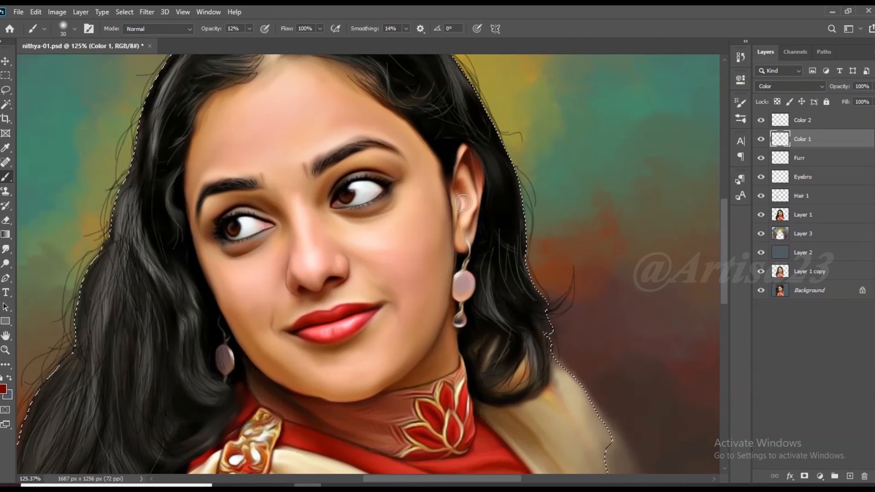
scroll(386, 225, down, 3)
scroll(439, 256, up, 1)
scroll(439, 256, down, 6)
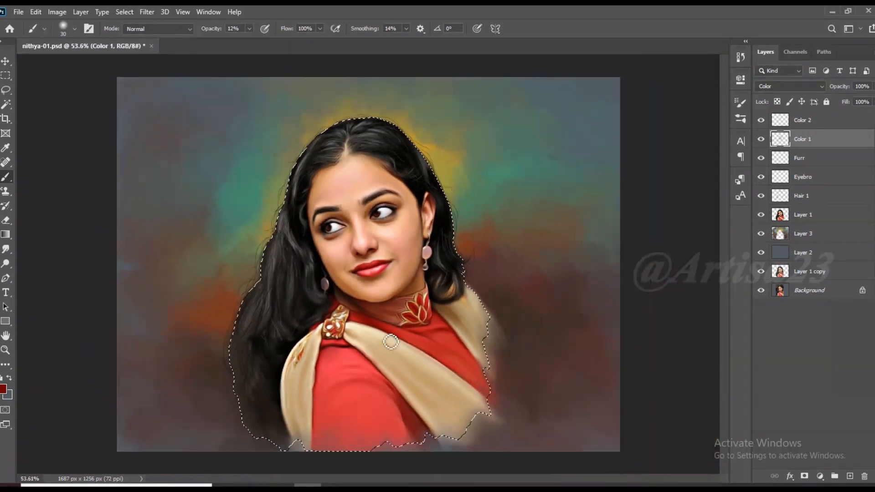
key(bracketright)
key(ctrl+s)
scroll(446, 328, up, 3)
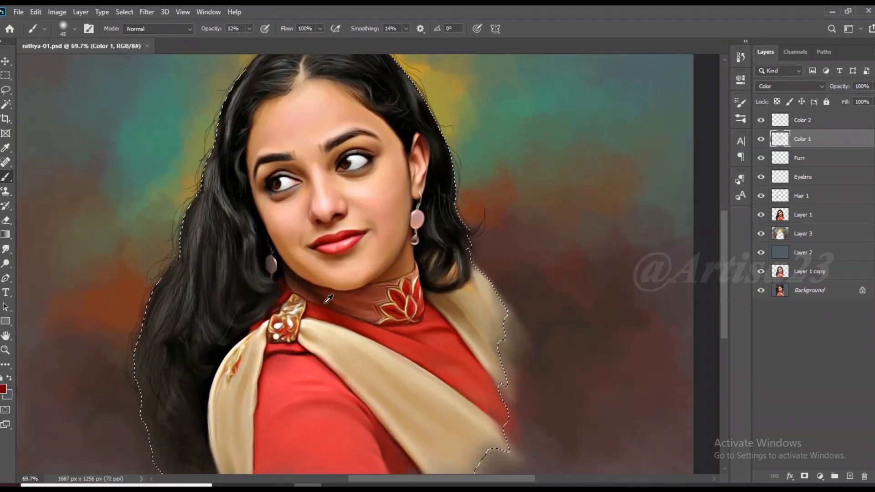
Step: On Layer 1, smooth the forehead skin around the eyebrows with a 25 px Smudge tool at 54% strength
scroll(365, 191, down, 2)
scroll(356, 184, up, 4)
scroll(355, 187, up, 3)
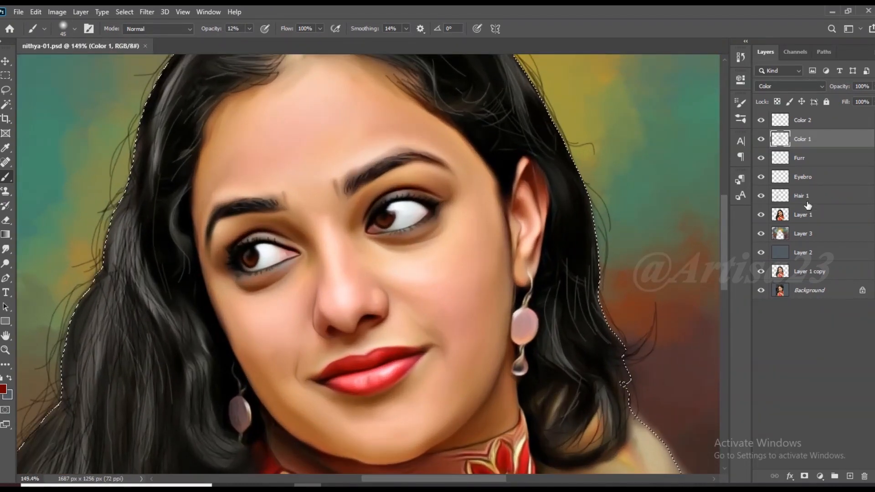
click(809, 213)
key(r)
scroll(326, 189, up, 3)
mouse_move(307, 168)
mouse_down()
mouse_move(329, 181)
mouse_move(333, 164)
mouse_move(326, 184)
mouse_move(275, 190)
mouse_move(327, 180)
mouse_move(335, 165)
mouse_move(312, 190)
mouse_up()
scroll(312, 191, up, 2)
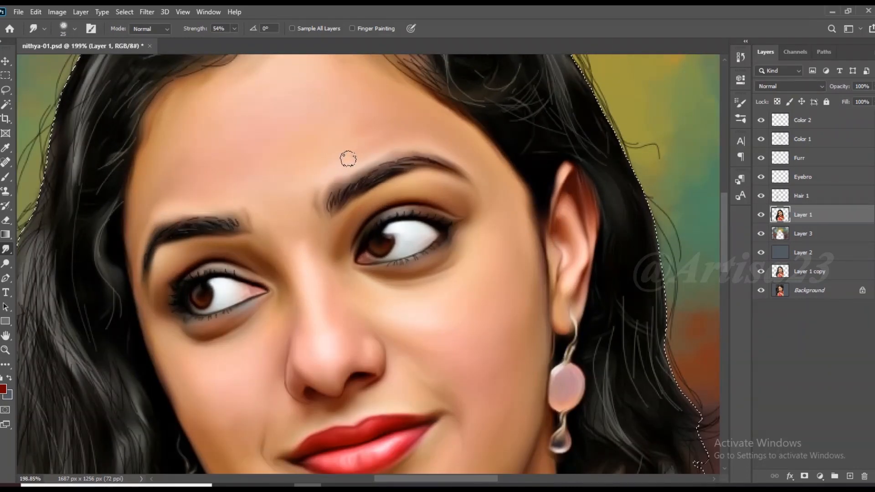
scroll(253, 189, down, 1)
scroll(252, 189, up, 1)
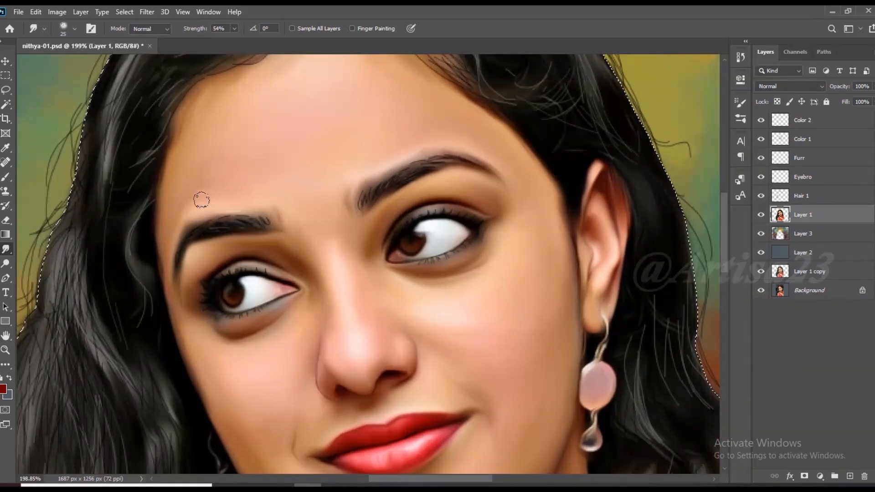
scroll(256, 150, down, 4)
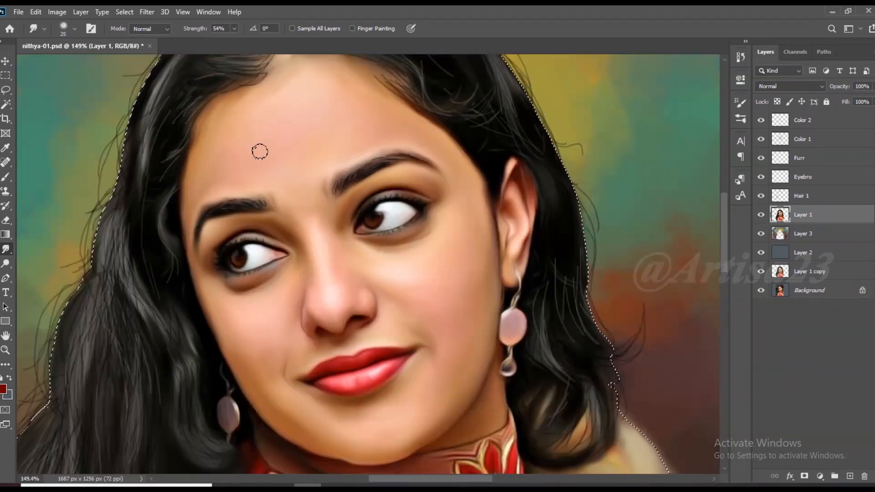
Step: Smudge the skin on the cheek and nose of Layer 1 with the 25 px brush
scroll(354, 244, up, 5)
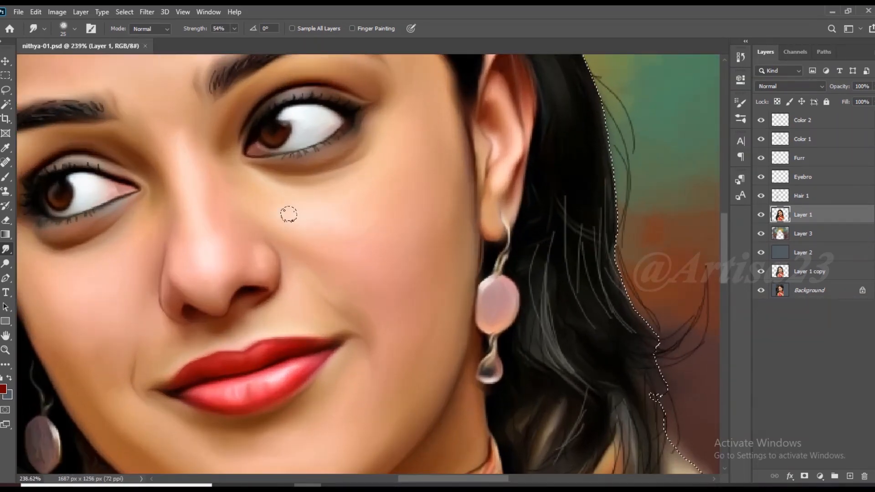
scroll(355, 224, down, 6)
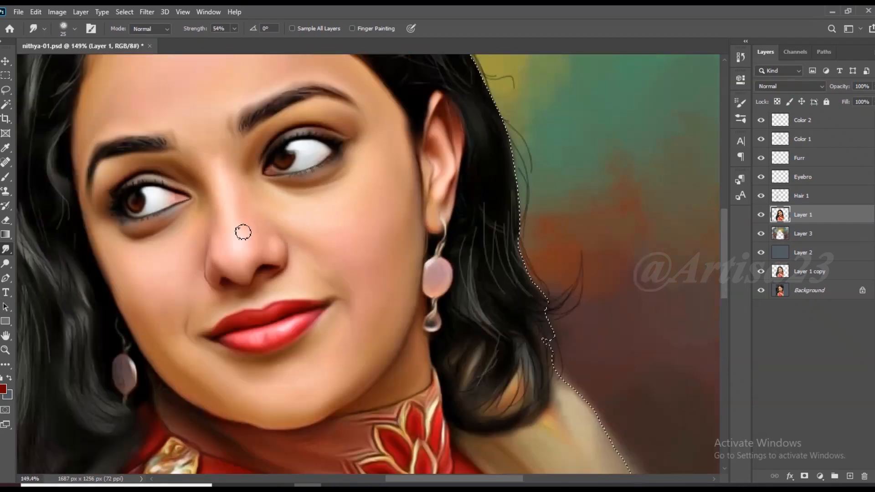
scroll(408, 304, up, 3)
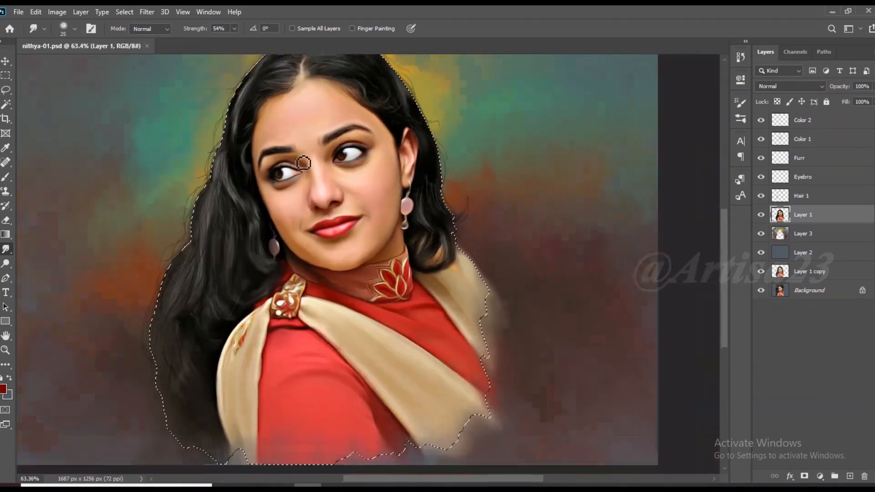
Step: Add a new layer above Layer 1 and paint soft fold shading on the red sleeve with a 30 px brush at 12% opacity
key(ctrl+shift+alt+n)
scroll(395, 393, up, 1)
drag(395, 393, 368, 299)
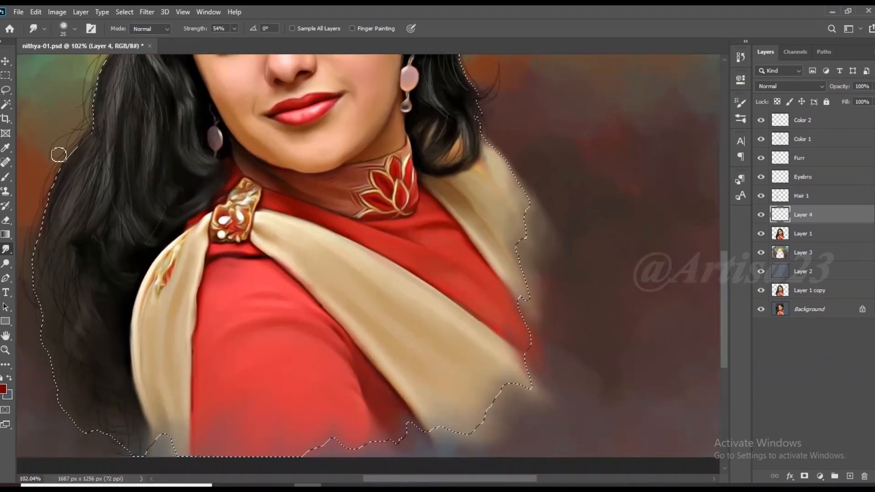
click(6, 176)
scroll(365, 231, up, 2)
scroll(363, 231, down, 3)
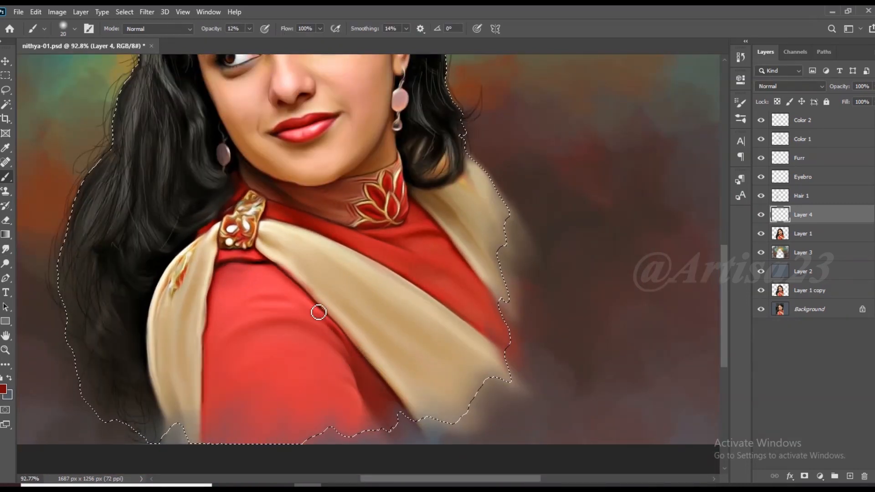
key(bracketright)
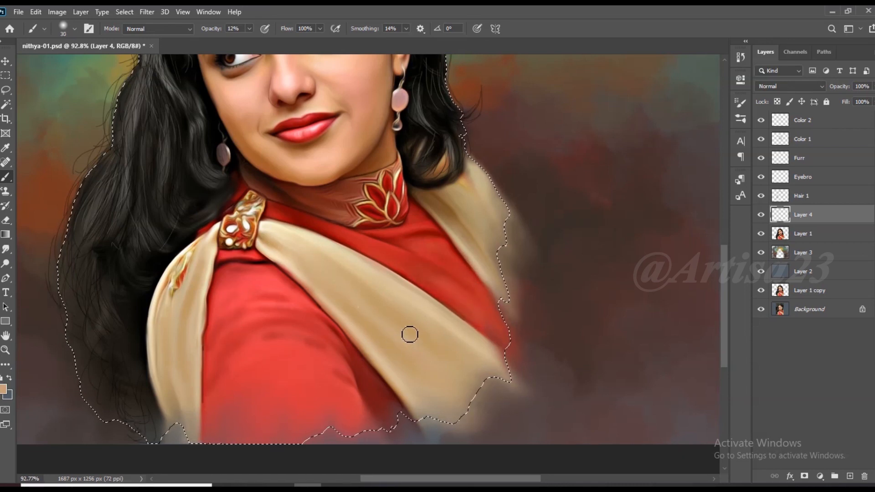
Step: Set the foreground colour to tan b79664 for shading the folds of the beige scarf
click(3, 388)
click(625, 190)
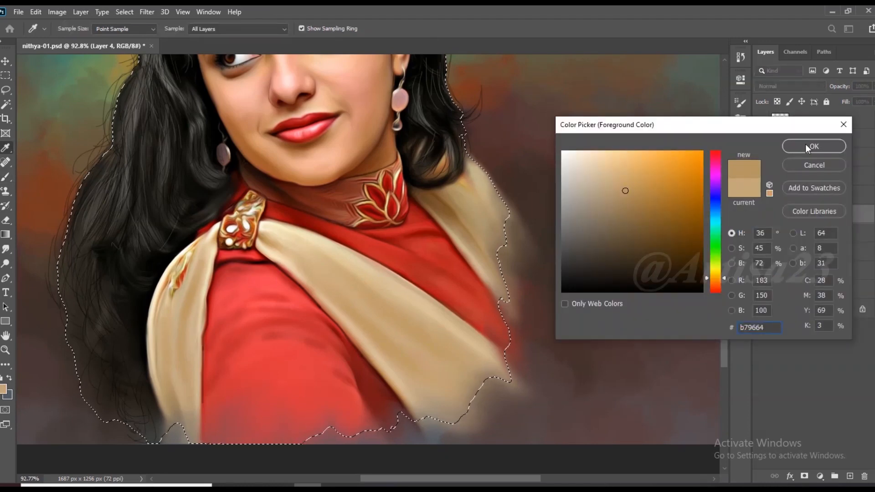
click(812, 144)
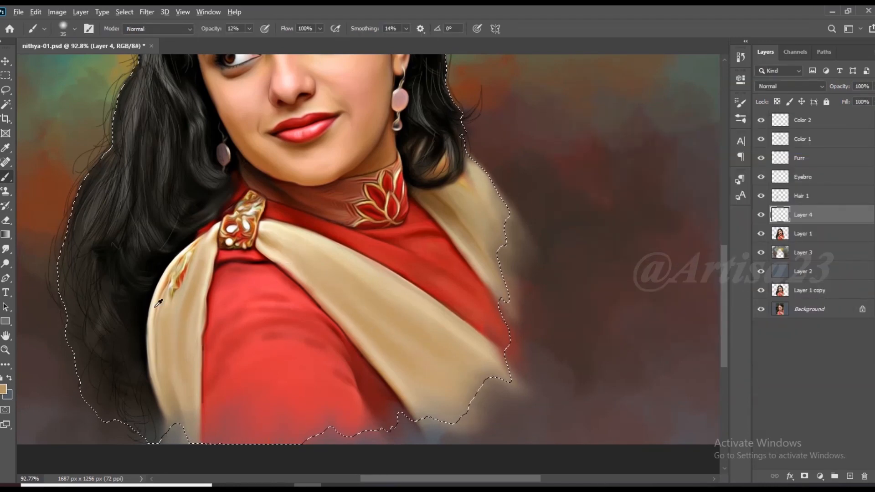
Step: Paint fine pale cream highlights on the scarf around the shoulder brooch with an 8 px brush
key(bracketleft)
key(bracketleft)
key(bracketleft)
key(bracketleft)
key(bracketleft)
key(bracketleft)
scroll(186, 273, up, 6)
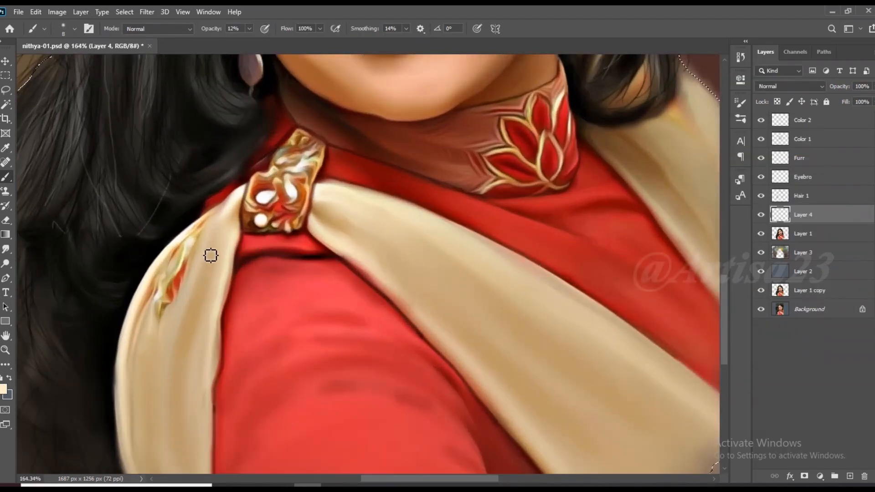
Step: Brush broader cream highlights along the scarf folds with a 20 px brush, and save the file
scroll(248, 291, down, 2)
key(bracketright)
key(bracketright)
key(bracketright)
key(bracketright)
key(bracketright)
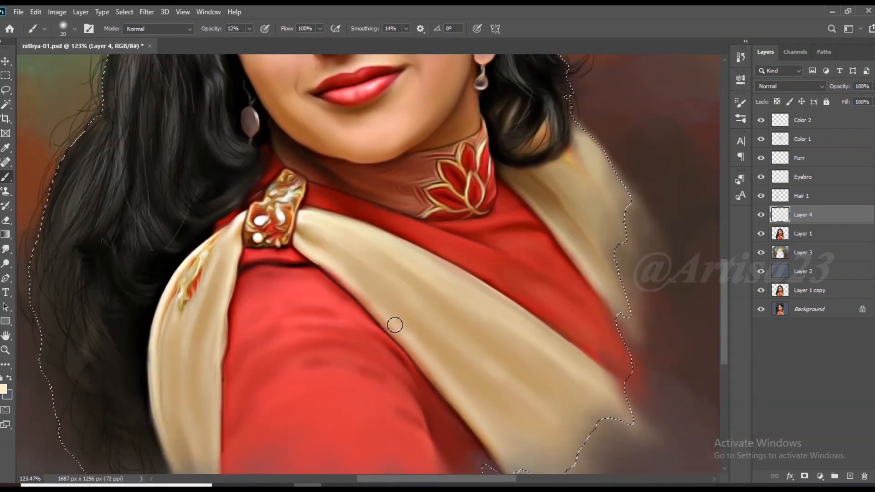
scroll(585, 176, down, 5)
key(bracketleft)
key(bracketleft)
key(ctrl+s)
Step: Save the painting as nithya-01a in Photoshop format, replacing the existing file of that name
scroll(425, 276, up, 3)
key(bracketleft)
key(bracketleft)
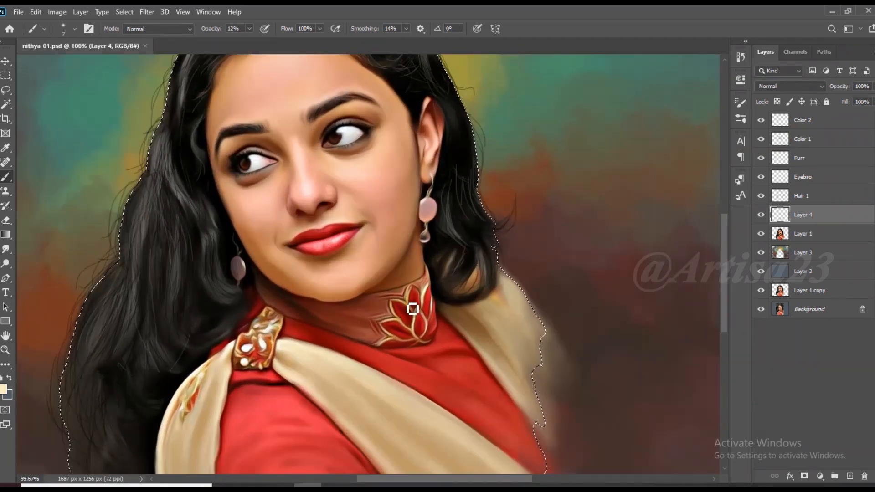
scroll(395, 283, down, 3)
click(19, 12)
click(144, 151)
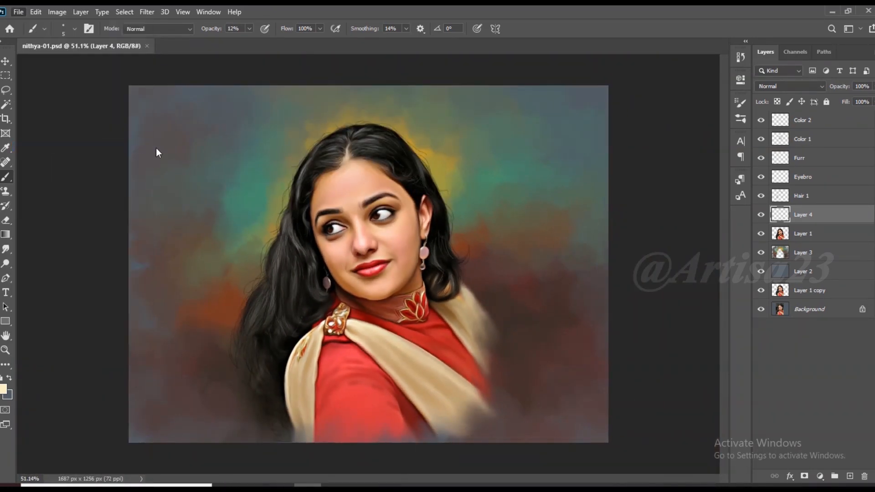
click(215, 159)
click(423, 405)
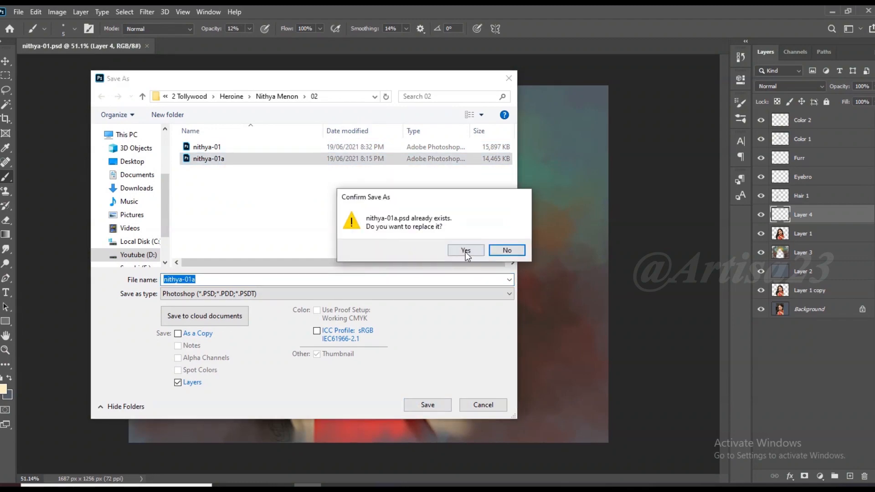
click(466, 252)
scroll(319, 200, up, 1)
scroll(346, 219, down, 1)
scroll(376, 241, up, 1)
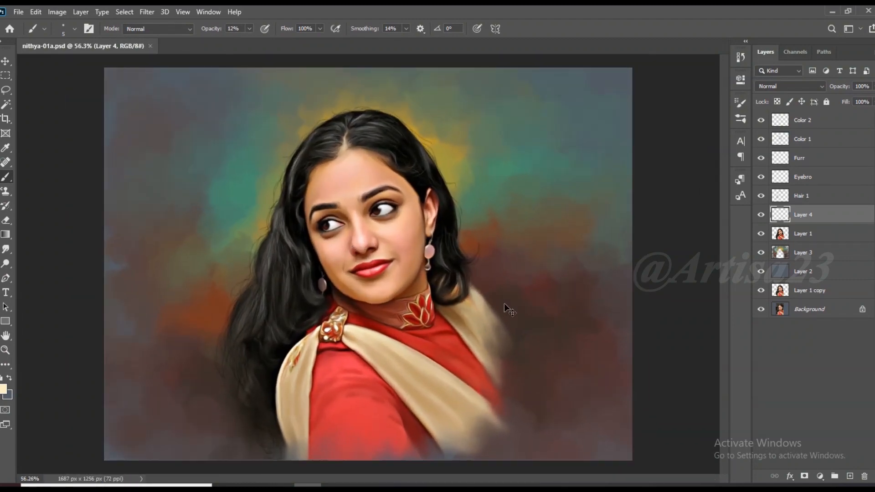
Step: Add a new layer above Color 2, name it Color 3, save the file and select the woman's outline
click(802, 126)
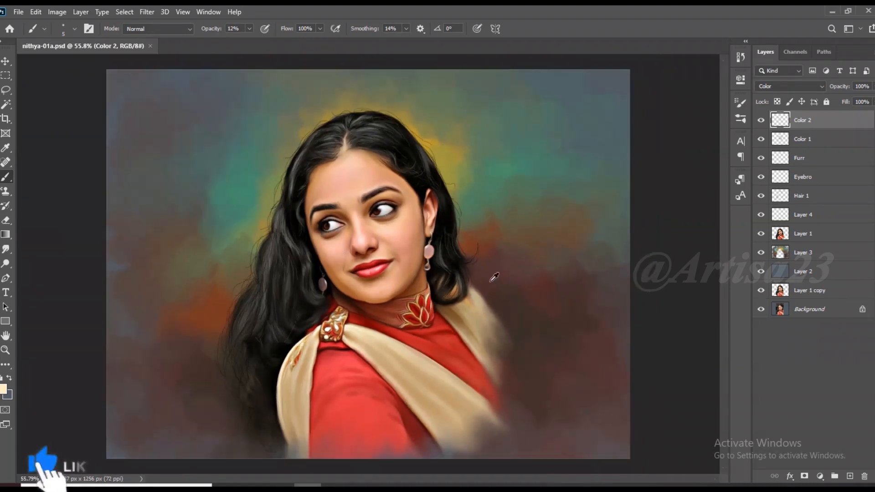
scroll(494, 277, down, 1)
click(850, 476)
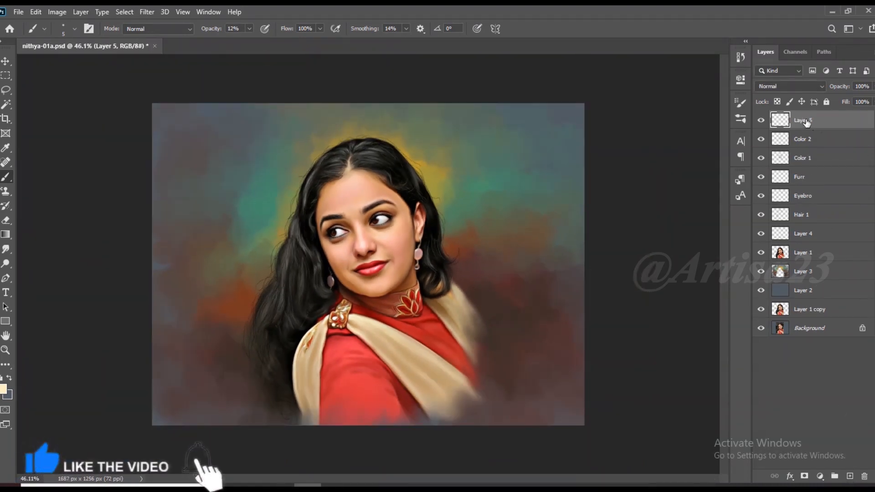
double_click(803, 119)
text(Color 3)
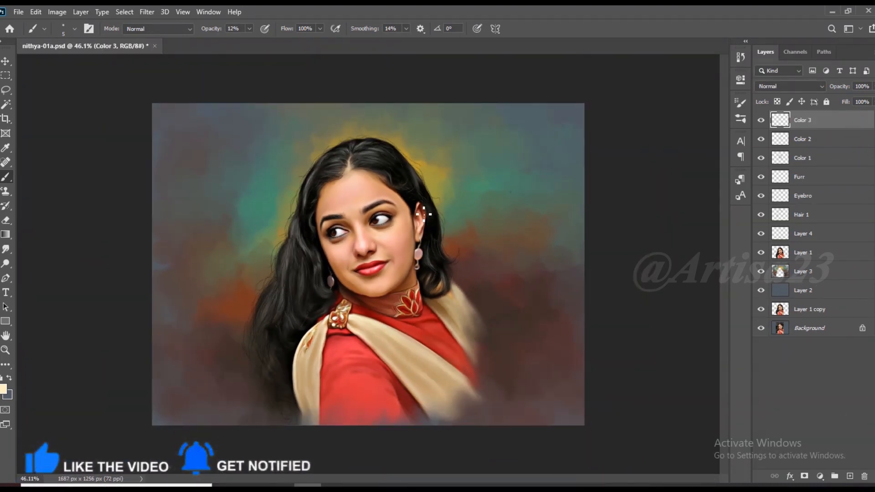
key(ctrl+s)
scroll(424, 213, up, 2)
key(ctrl+0)
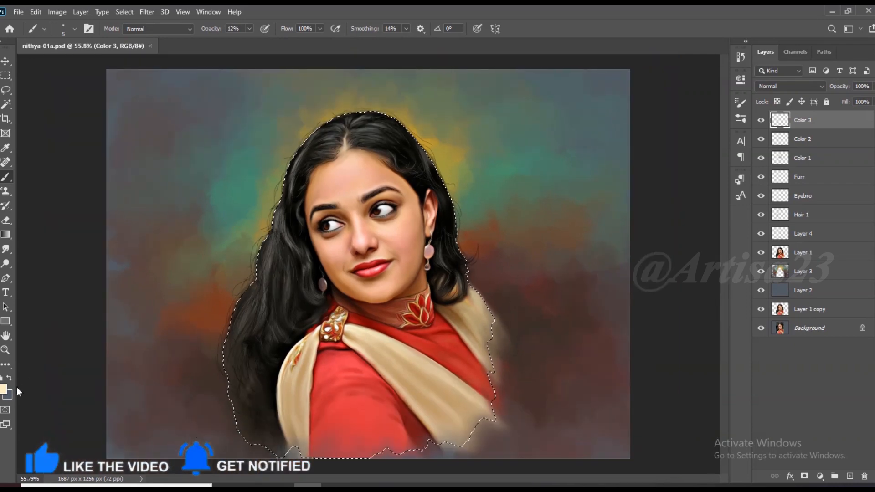
Step: Set the foreground colour to a muted blue-grey and prepare a 15 px brush for tinting the face
click(4, 389)
click(715, 215)
drag(613, 224, 605, 226)
click(810, 149)
scroll(605, 198, up, 2)
click(88, 29)
click(89, 29)
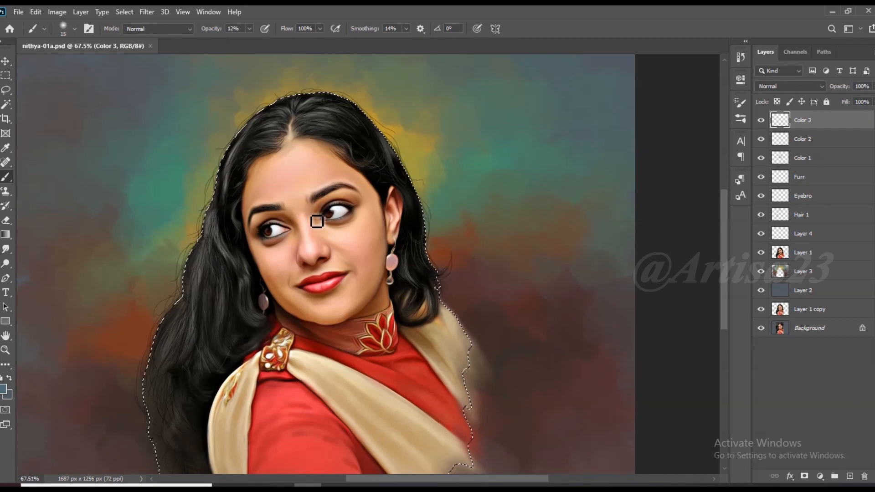
Step: Set the Color 3 layer's blend mode to Color and tint the shaded side of the face blue-grey with a 30 px brush
click(790, 86)
click(767, 342)
key(bracketright)
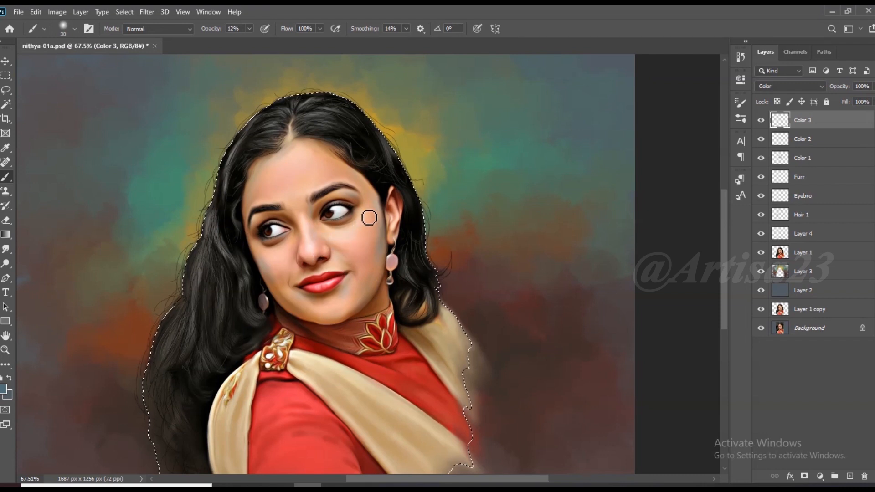
Step: Smudge the blue-grey tint smooth at 54% strength with a large brush, deselect the outline and save the file
key(r)
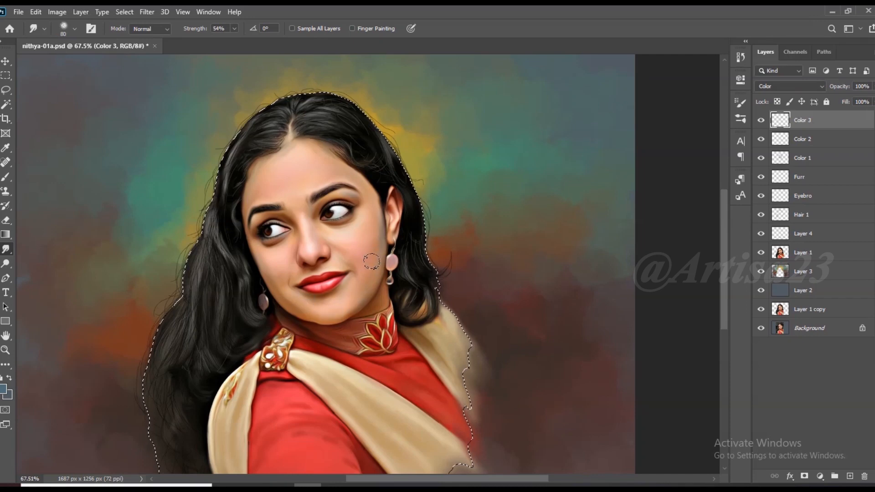
key(ctrl+d)
key(ctrl+s)
key(ctrl+0)
scroll(379, 243, up, 5)
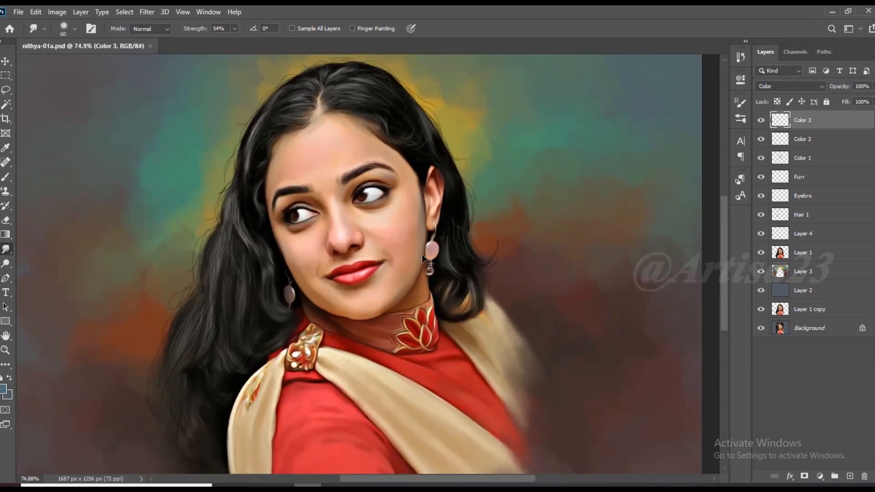
scroll(322, 206, down, 3)
scroll(322, 205, up, 2)
scroll(322, 206, down, 2)
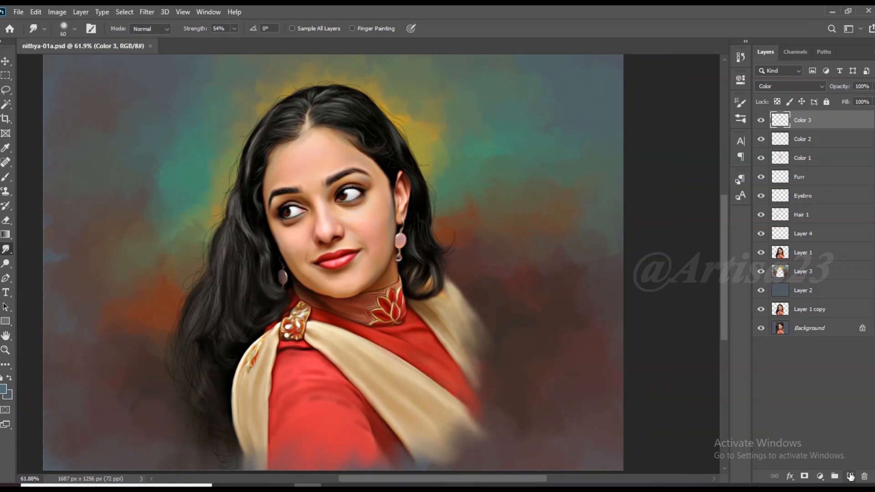
Step: Add a new layer above Color 3, name it Light, and save the file
click(850, 476)
click(806, 123)
text(Light)
key(Return)
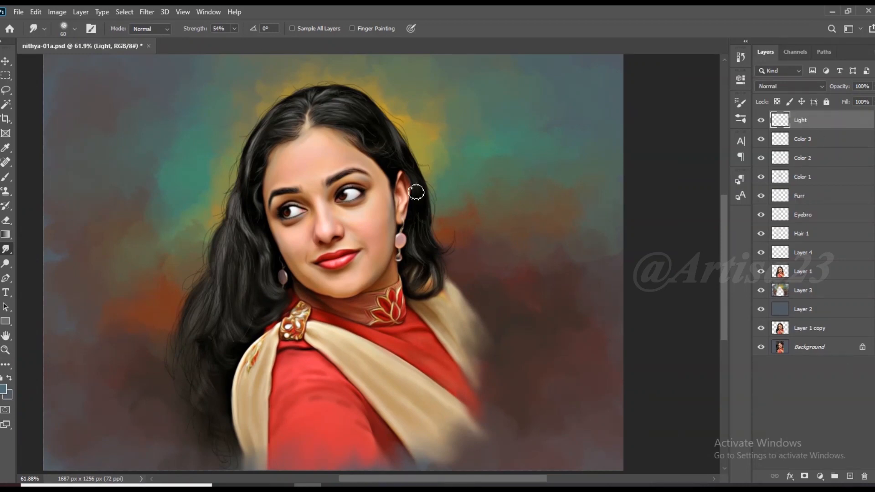
scroll(416, 192, up, 2)
click(6, 177)
key(ctrl+s)
Step: Set the foreground colour to white and the brush opacity to 11%
scroll(365, 250, up, 2)
click(5, 390)
drag(569, 157, 539, 133)
key(Return)
scroll(368, 193, down, 1)
scroll(330, 215, up, 3)
click(249, 28)
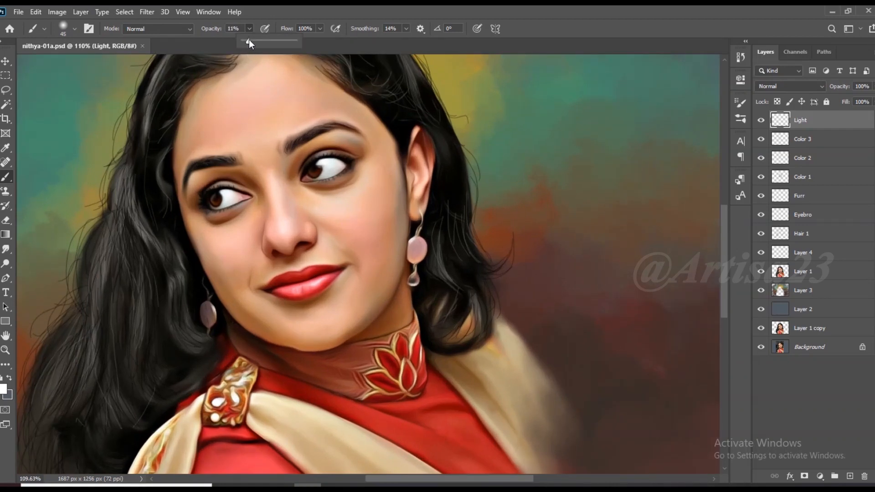
Step: Paint soft white highlights on the nose, cheeks, upper lip and chin with 8 to 20 px brushes, and save the file
scroll(284, 227, up, 1)
key(bracketleft)
key(bracketleft)
key(bracketleft)
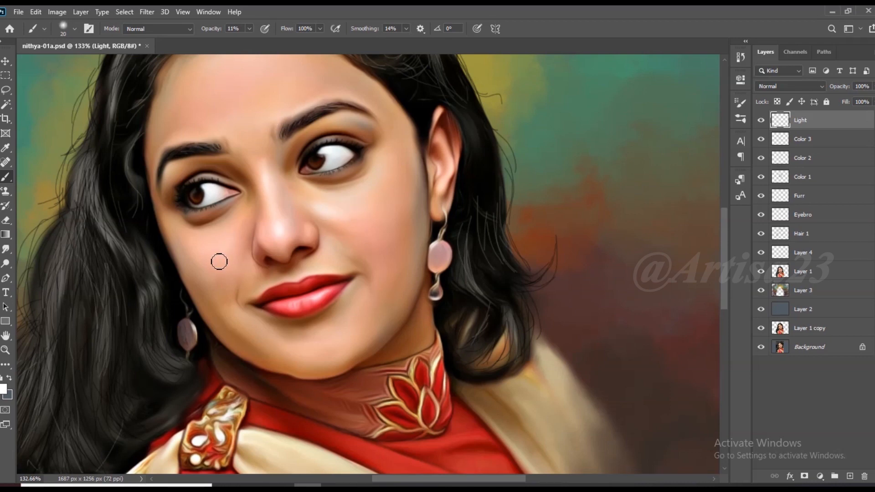
scroll(307, 278, up, 3)
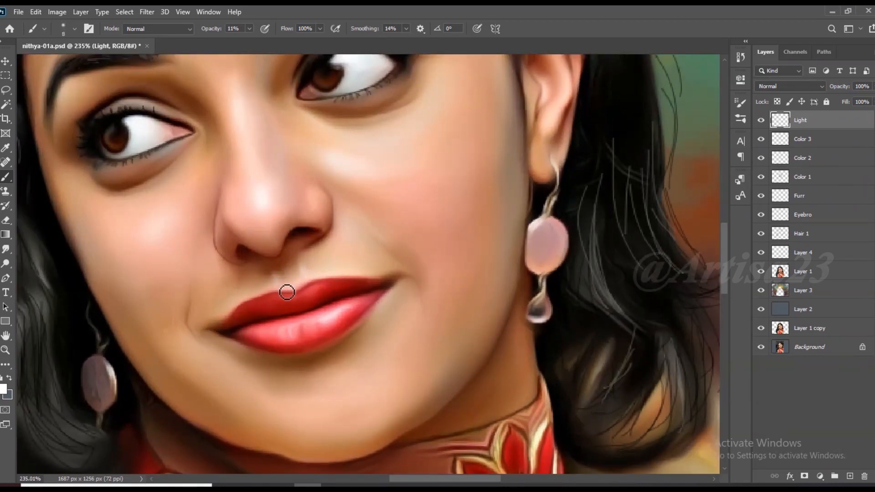
scroll(369, 329, down, 2)
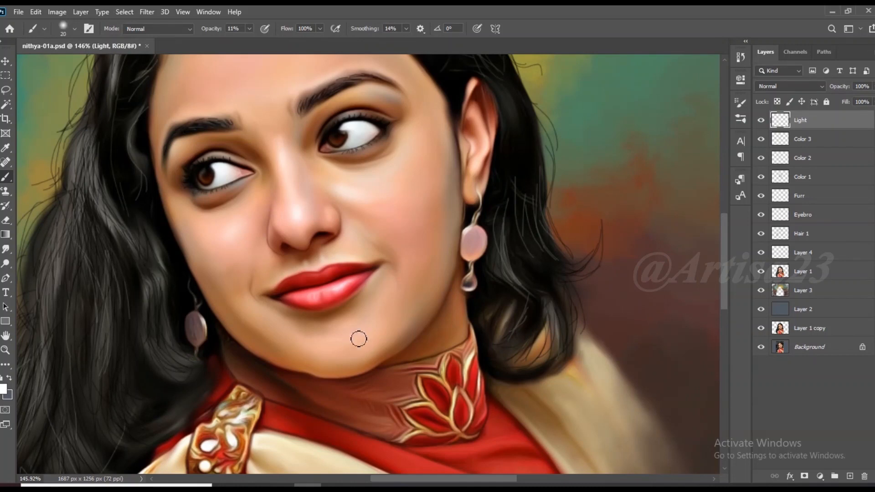
scroll(332, 347, down, 5)
key(ctrl+s)
Step: Smudge the white highlights into the facial skin with a 60 px brush at 54% strength, and save the file
scroll(329, 291, down, 1)
key(r)
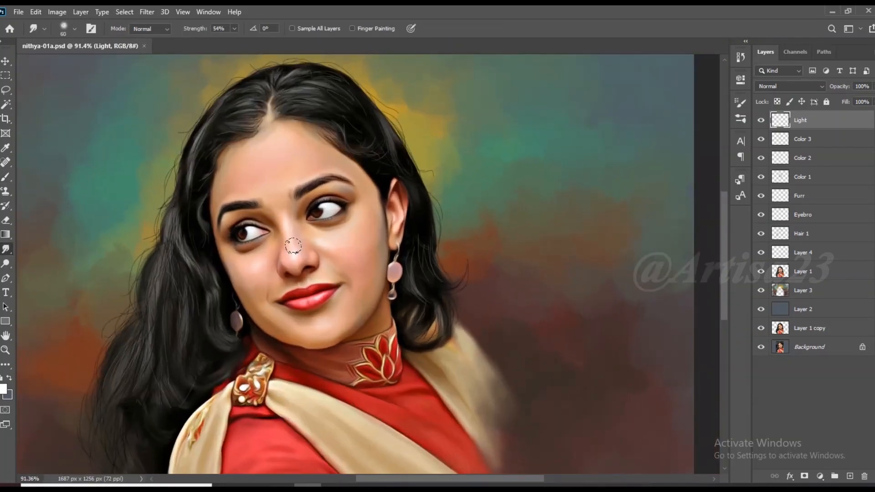
scroll(328, 239, up, 4)
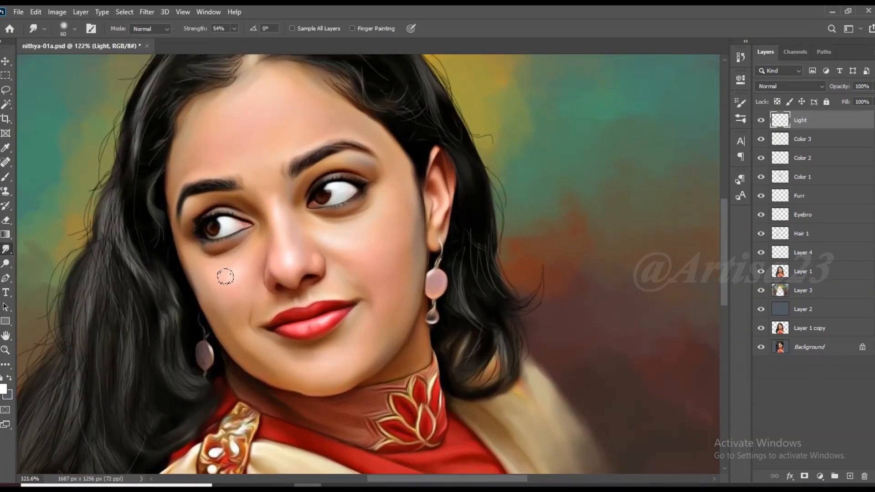
scroll(283, 213, down, 4)
key(ctrl+s)
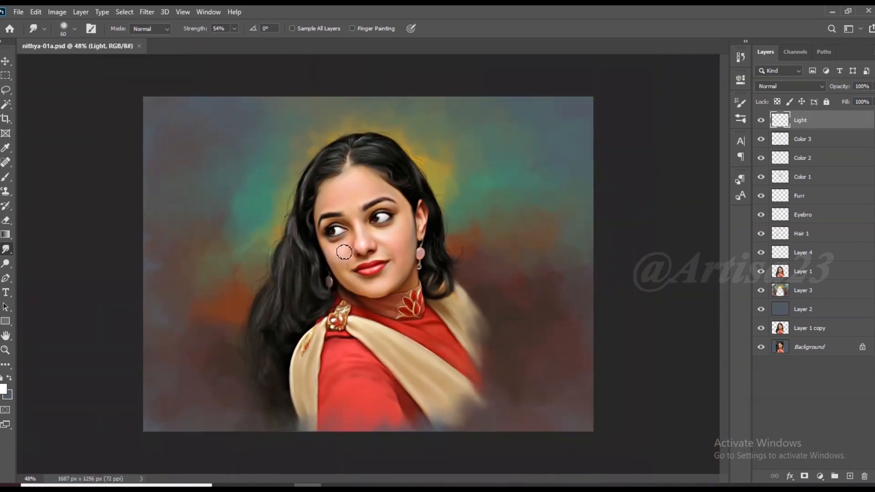
scroll(413, 253, up, 1)
scroll(388, 255, down, 1)
scroll(389, 256, down, 1)
scroll(455, 253, up, 1)
scroll(442, 262, up, 1)
scroll(477, 259, down, 1)
scroll(475, 256, down, 1)
Step: Paint fine white and light pink highlights on the lips of the Light layer with a 4 px brush
scroll(411, 264, up, 4)
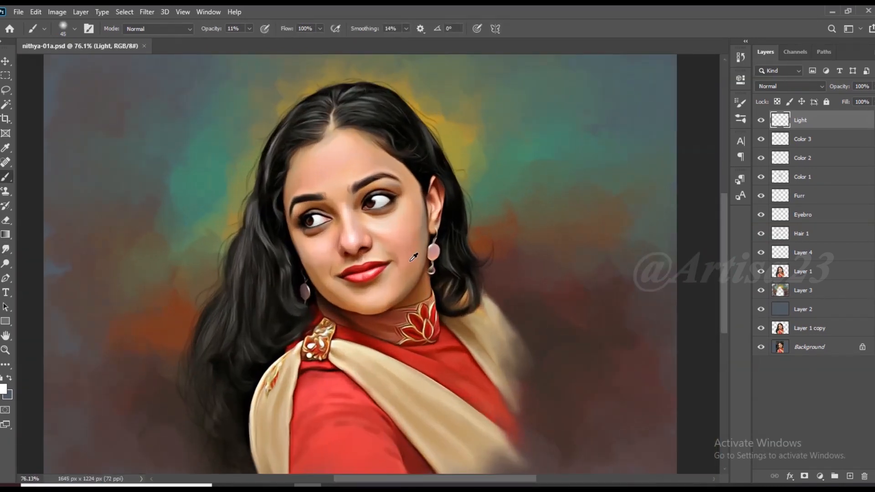
key(b)
drag(354, 268, 347, 271)
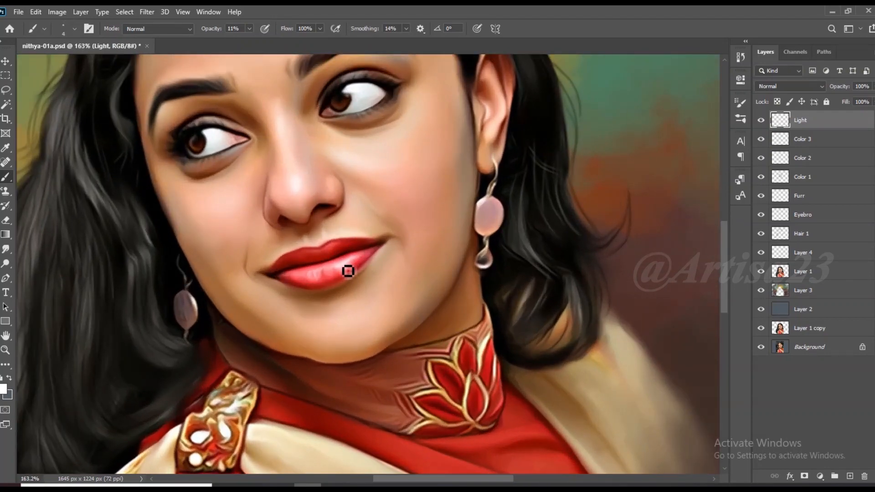
key(bracketleft)
key(bracketleft)
key(bracketleft)
scroll(319, 276, up, 2)
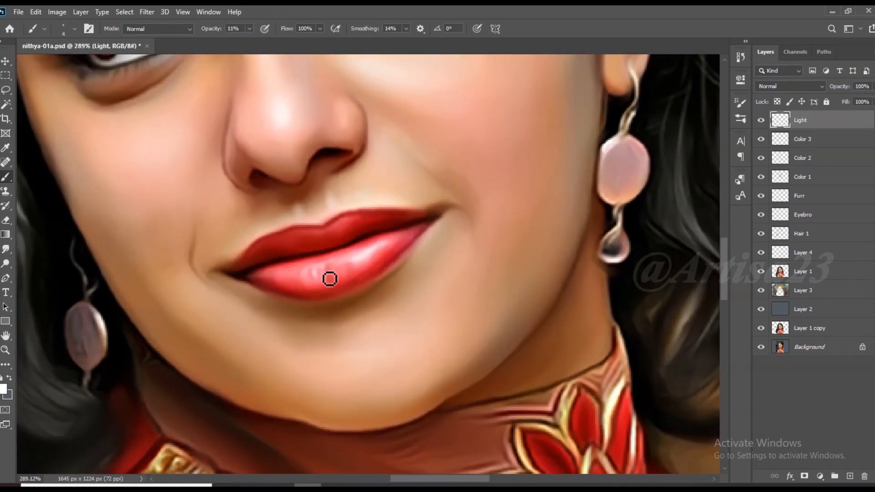
scroll(306, 280, up, 1)
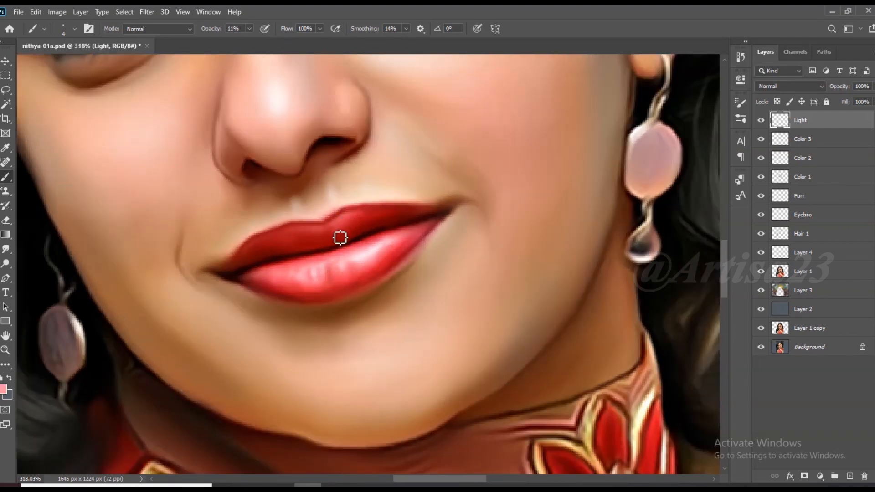
scroll(287, 242, down, 4)
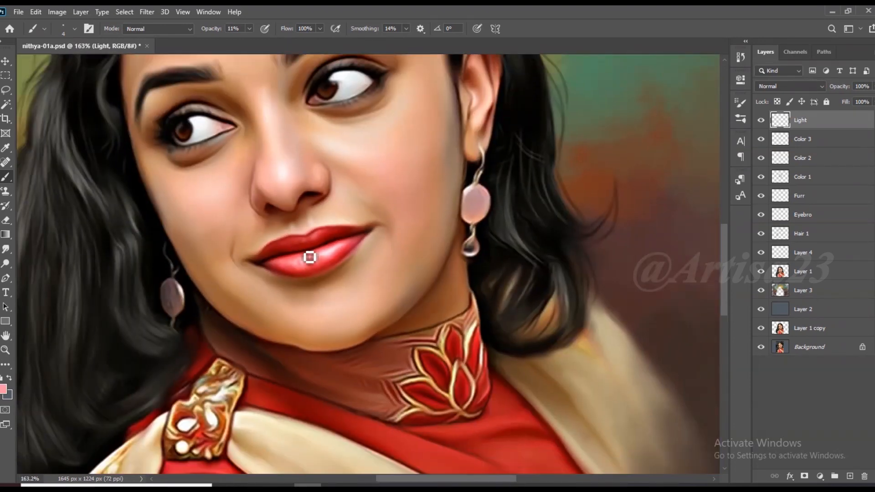
Step: Enlarge the brush to 20 px and set the foreground colour to white
key(bracketright)
key(bracketright)
key(bracketright)
key(bracketright)
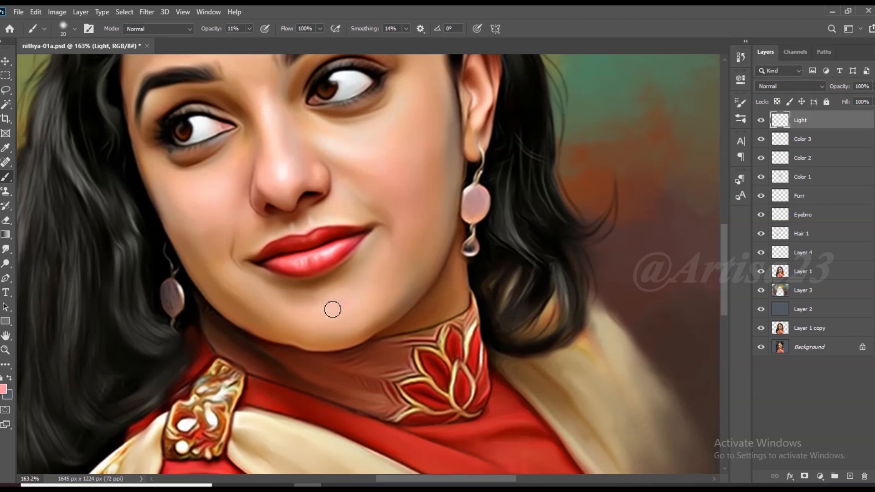
click(3, 389)
click(813, 144)
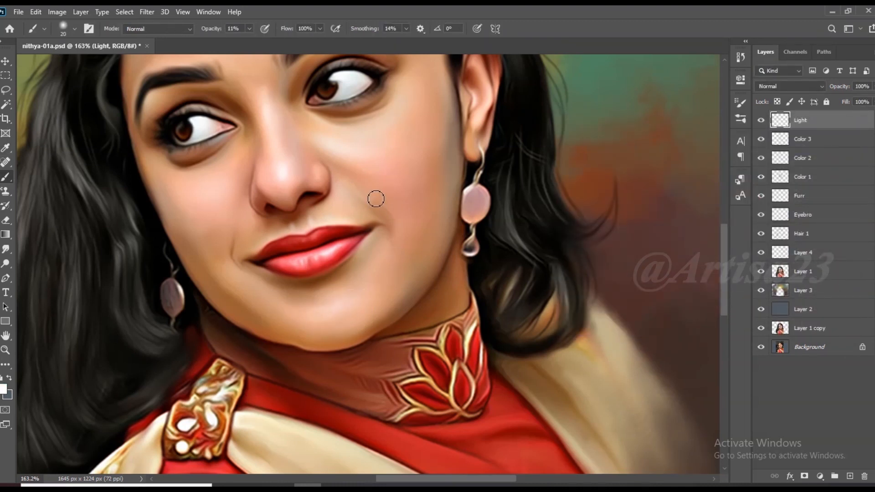
Step: Touch up the eyes with small white highlights on the Light layer using a 4 px brush, and save the file
scroll(272, 314, down, 5)
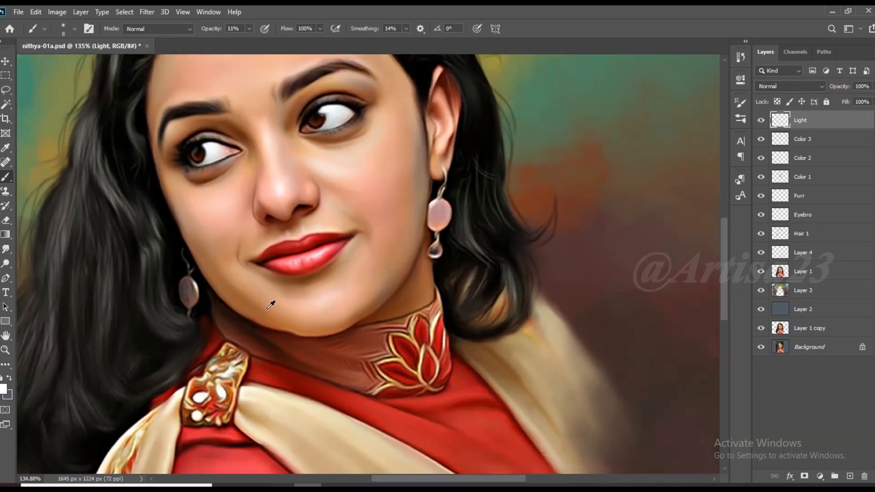
scroll(297, 261, up, 4)
scroll(299, 164, up, 6)
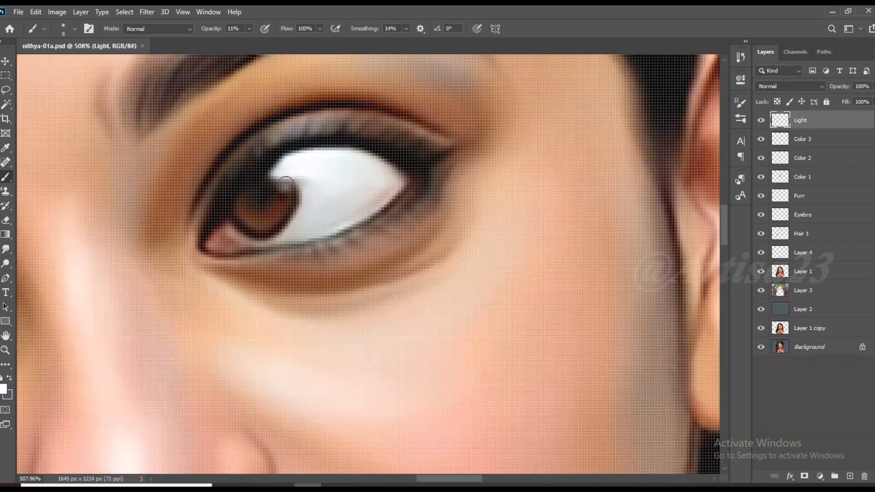
scroll(297, 184, down, 6)
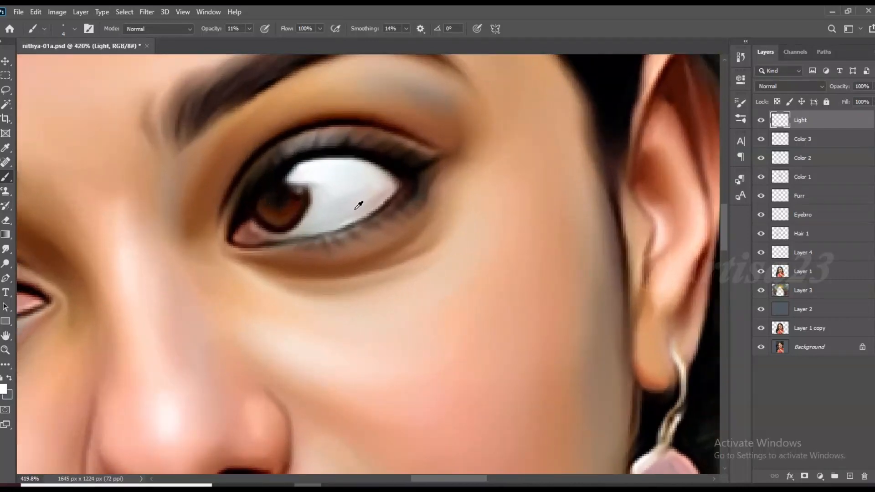
scroll(358, 206, down, 5)
scroll(387, 237, up, 2)
scroll(451, 317, down, 2)
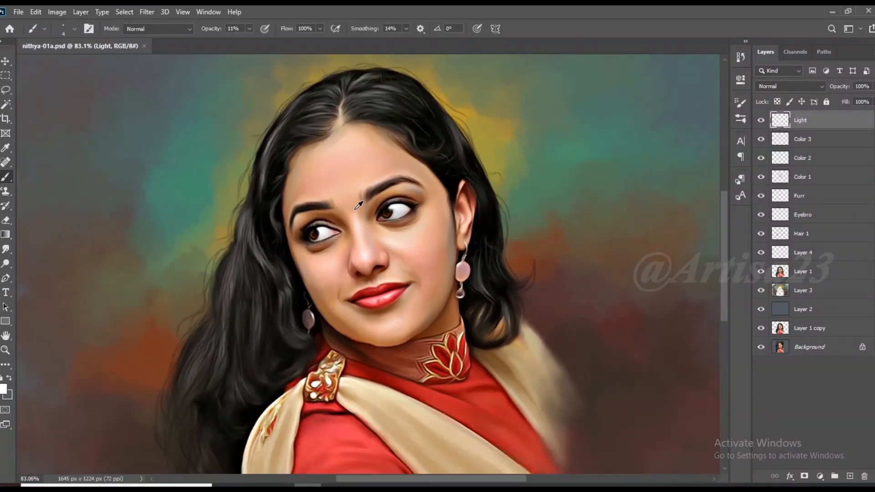
Step: Refine the earlobe and the hanging earring with sampled brown and black tones using 1 to 3 px brushes, and save the file
scroll(450, 318, up, 1)
scroll(433, 253, up, 7)
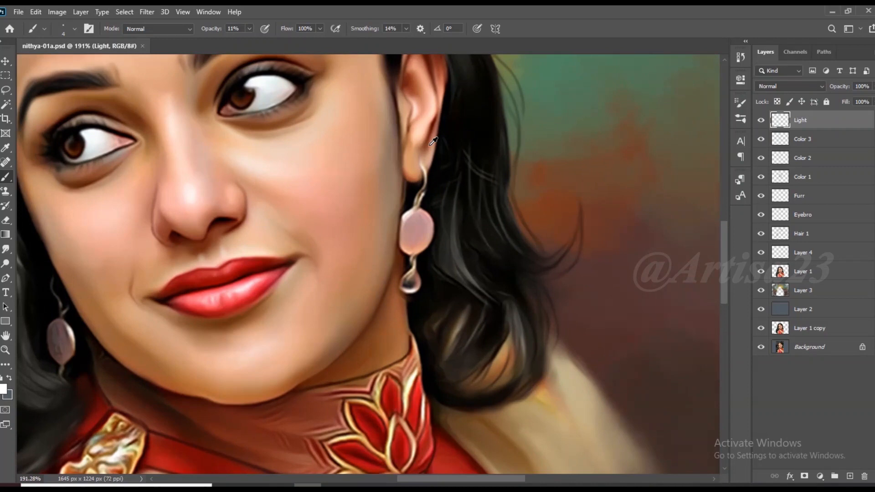
alt+click(432, 164)
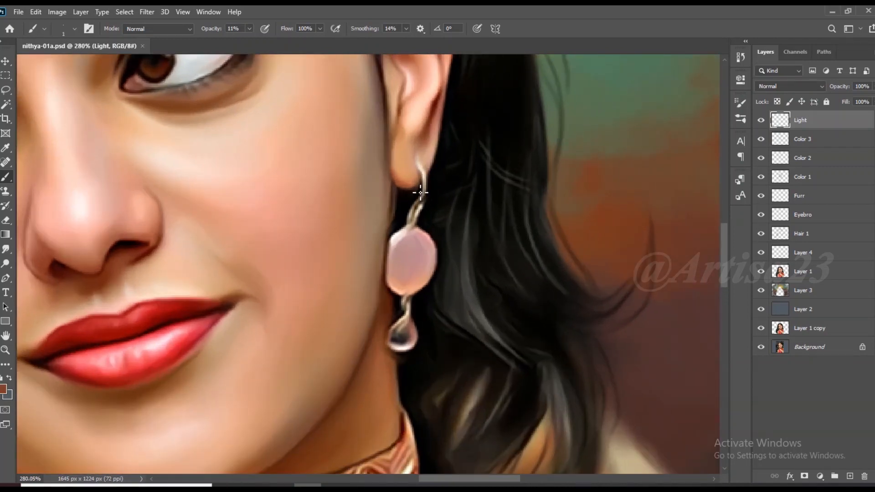
drag(419, 165, 427, 128)
scroll(428, 144, down, 5)
scroll(428, 271, up, 6)
scroll(406, 232, down, 10)
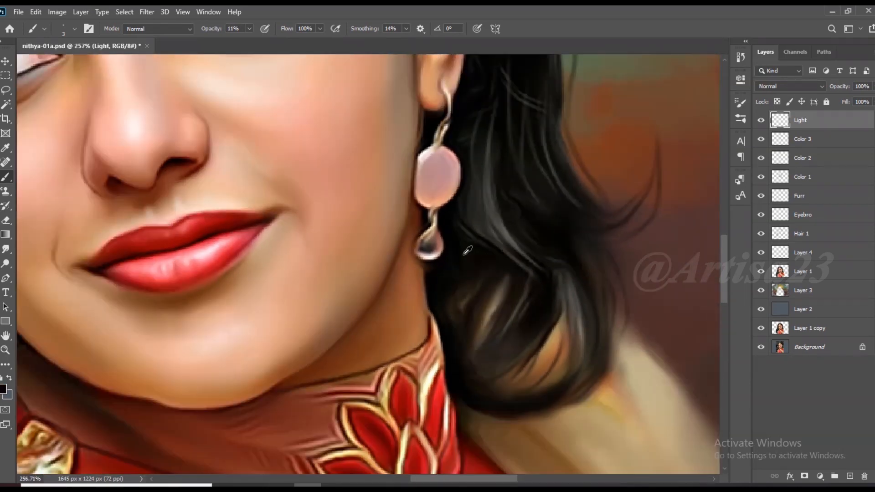
key(ctrl+s)
Step: Paint fine strands along the hairline above the forehead in sampled brown and dark tones with a 3 px brush
scroll(409, 245, up, 5)
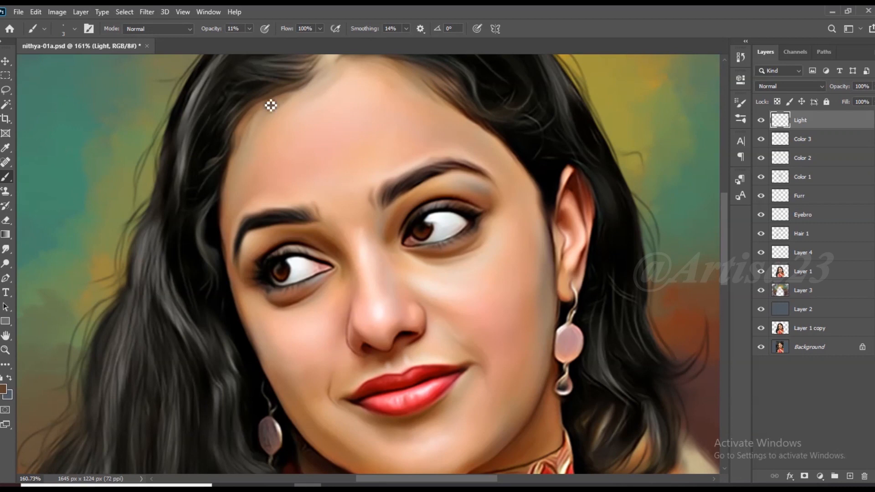
scroll(279, 142, down, 3)
scroll(288, 112, up, 1)
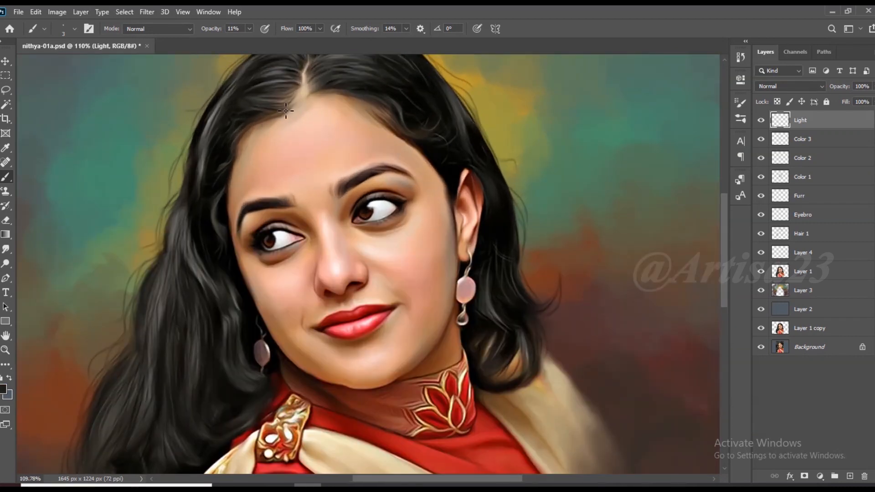
scroll(266, 123, down, 1)
Step: Smudge the forehead skin into the hairline on Layer 1 with a 30 to 35 px brush at 54% strength, and save the file
click(802, 269)
click(6, 249)
scroll(264, 143, up, 2)
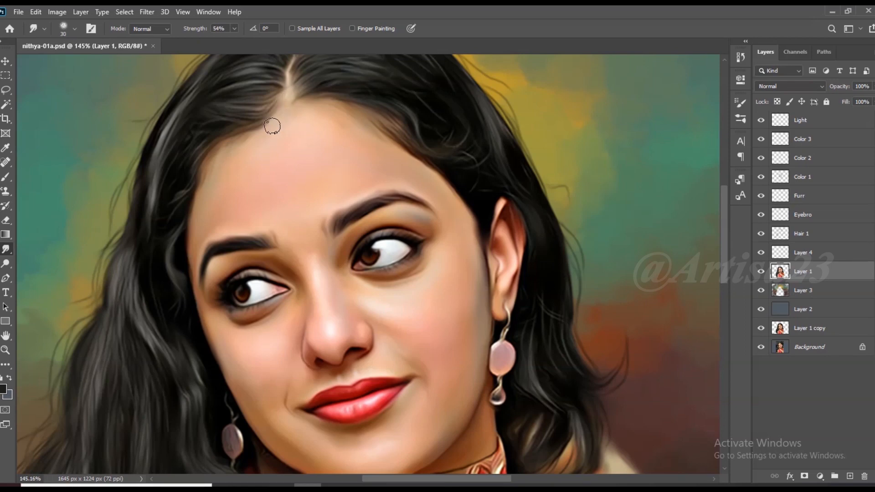
drag(218, 161, 265, 137)
scroll(209, 160, down, 2)
scroll(242, 152, up, 2)
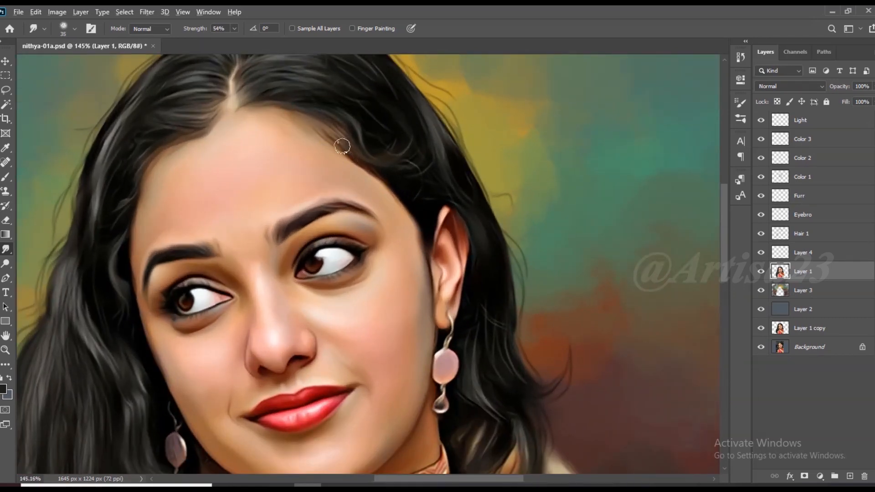
scroll(343, 146, down, 4)
key(ctrl+s)
scroll(406, 192, up, 2)
Step: Paint fine sampled-brown hair strands along the forehead hairline on the Light layer with a 1 px brush, save the file and activate the Move tool
click(789, 123)
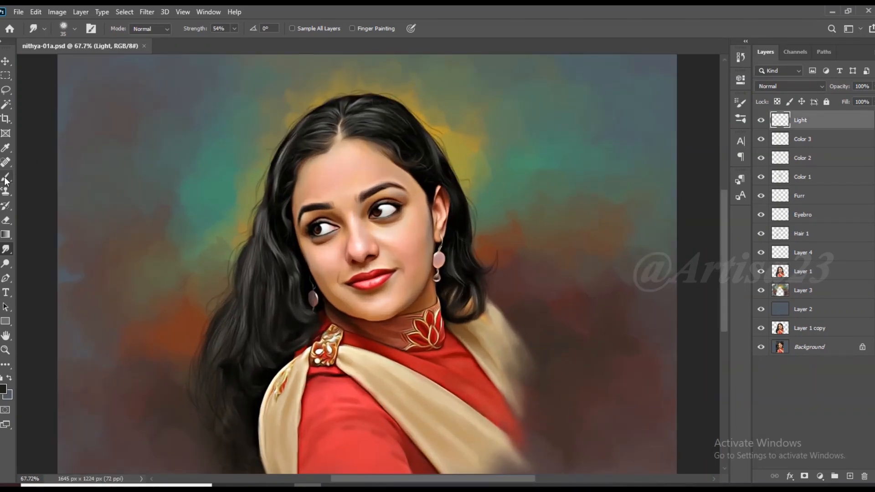
click(7, 178)
scroll(369, 150, up, 2)
scroll(373, 147, up, 1)
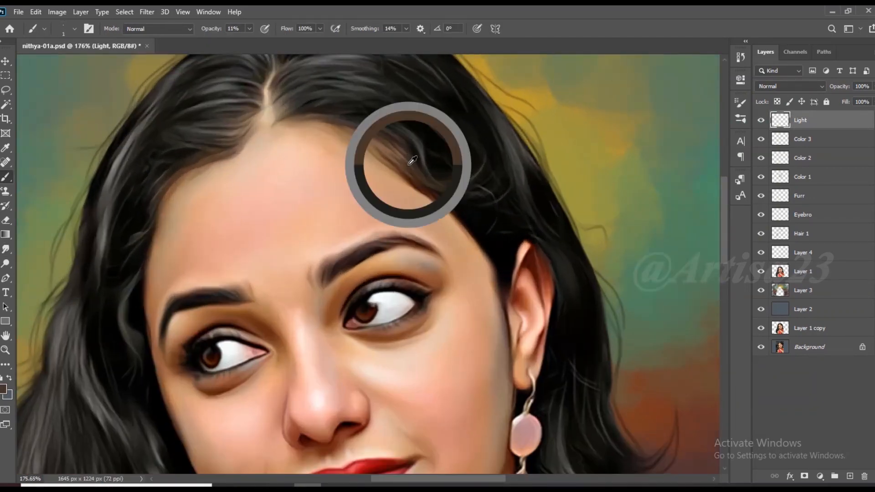
scroll(303, 122, down, 5)
key(ctrl+s)
scroll(545, 259, up, 1)
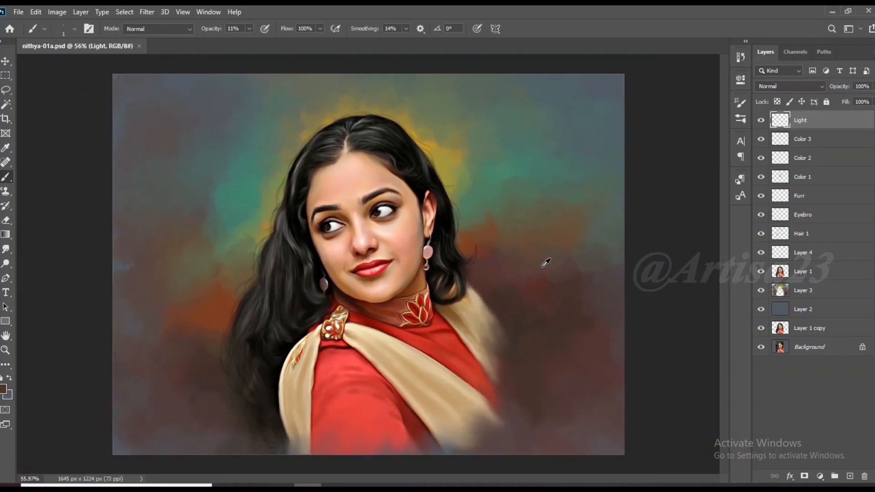
key(v)
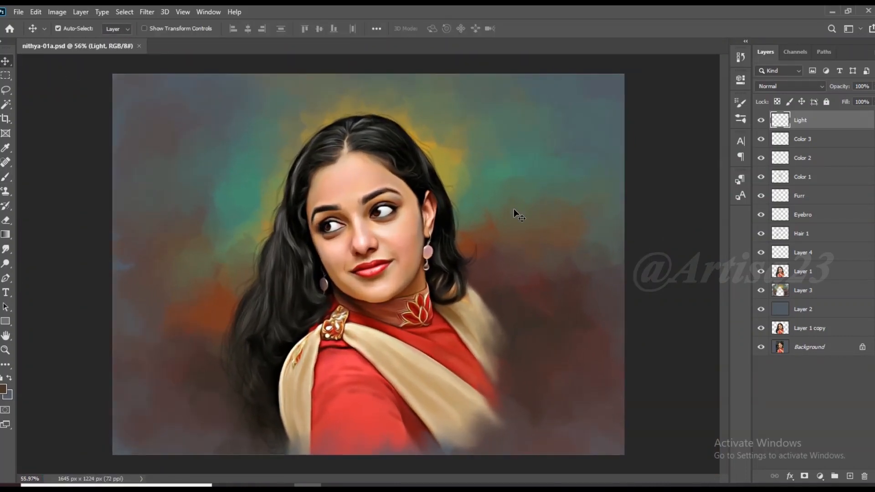